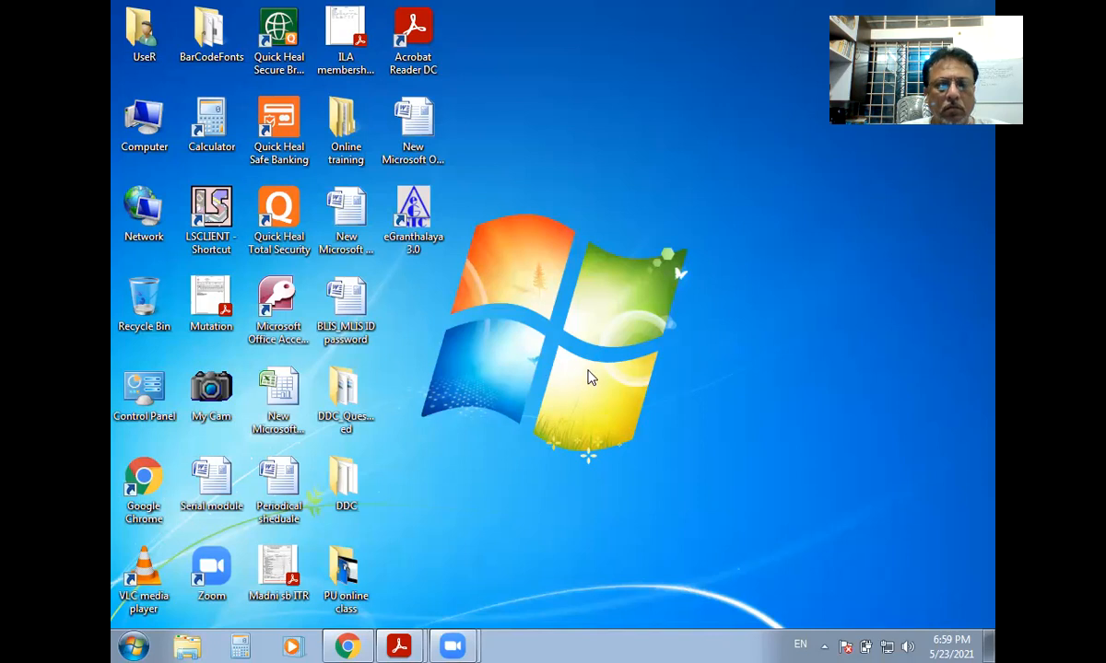
Load the Koha staff client at 192.168.0.8:8080 in Chrome and go to Cataloging.
click(349, 644)
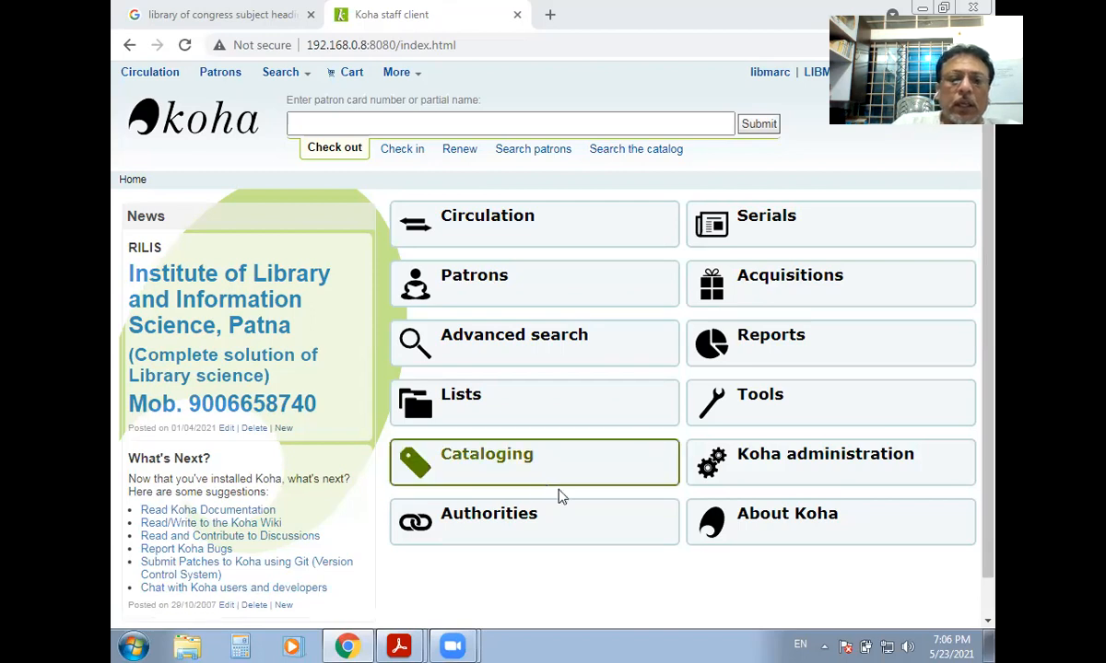
click(484, 462)
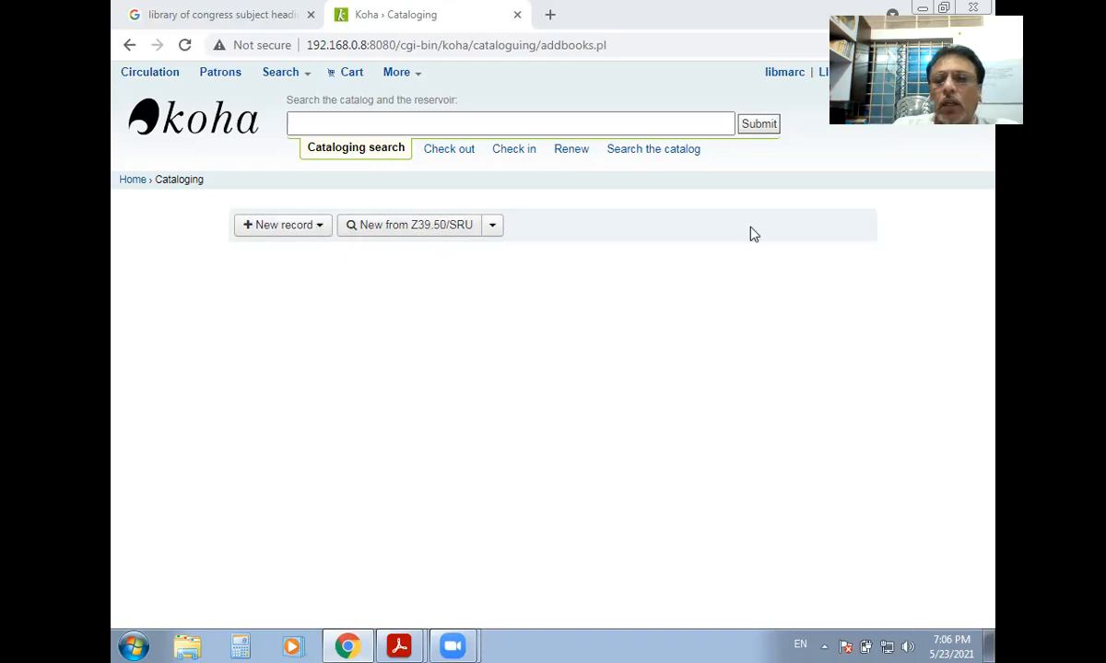
Show the frameworks available under New record on the Cataloging page.
click(321, 226)
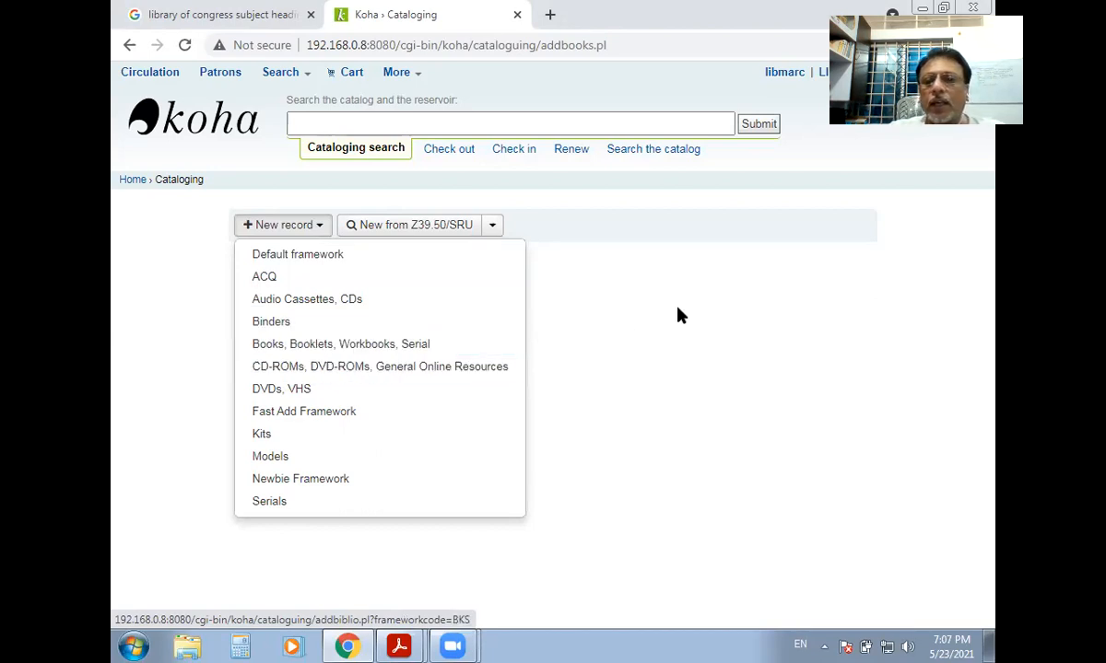
Start a blank Books (BKS) framework MARC record and scroll through its fields from ISBN onward.
click(375, 346)
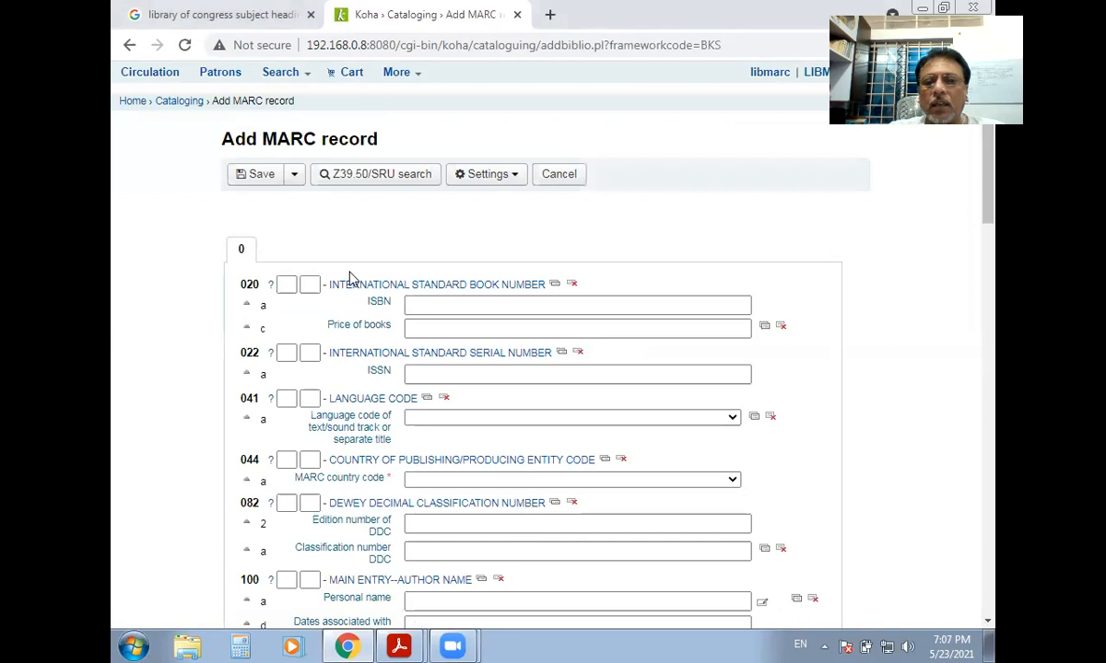
click(456, 304)
scroll(452, 366, down, 6)
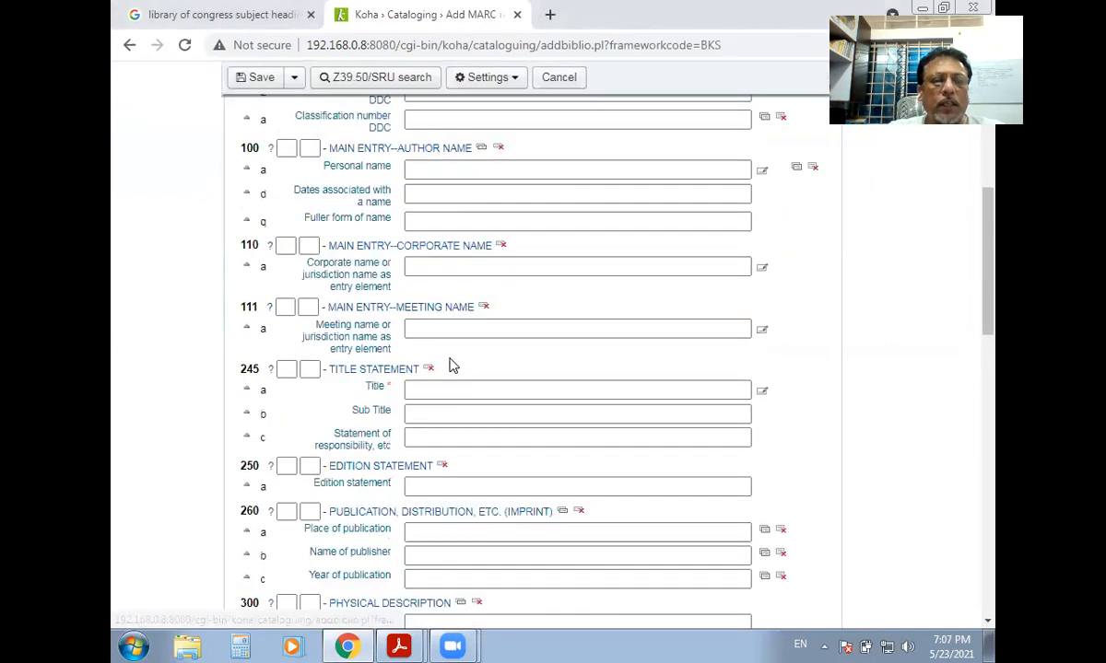
scroll(452, 366, down, 15)
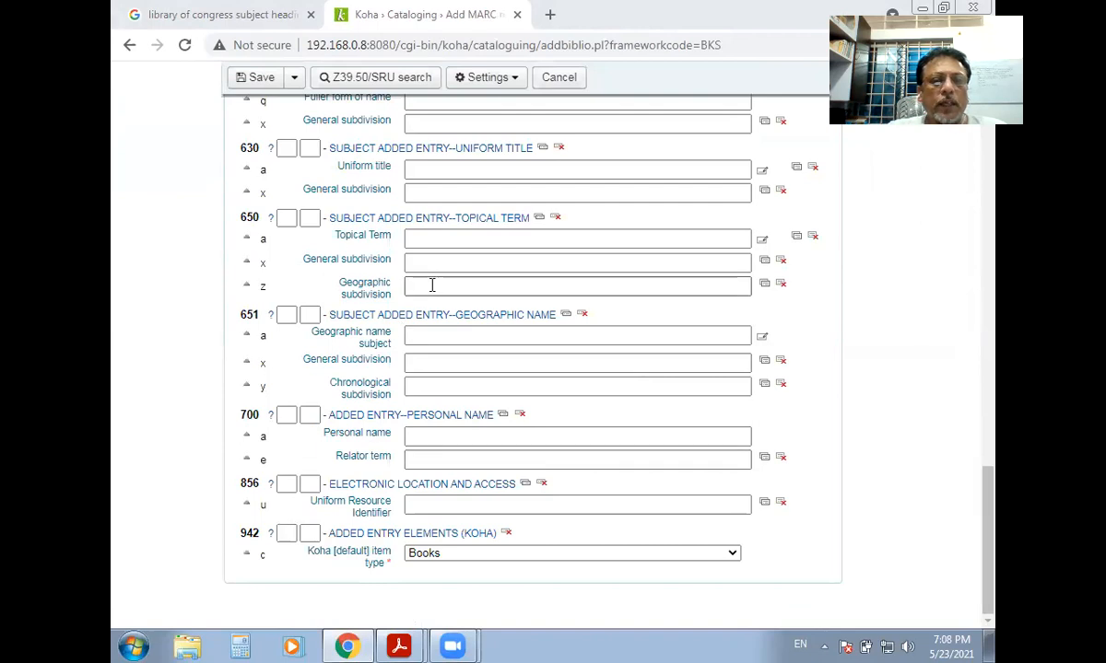
scroll(481, 411, up, 5)
scroll(477, 415, up, 15)
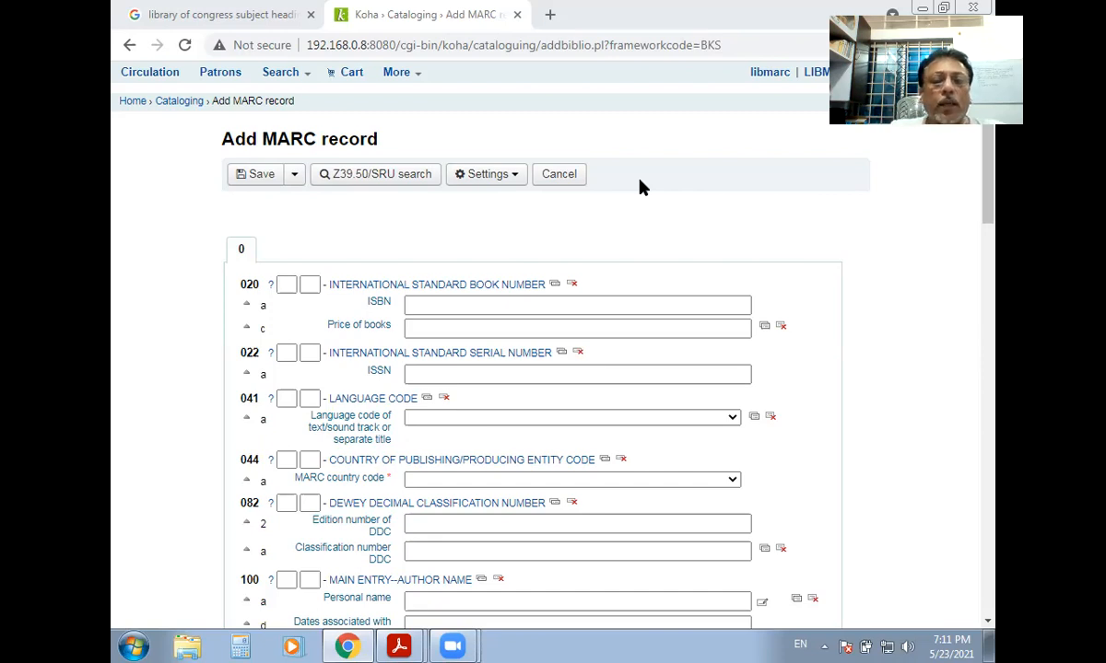
Return to the 'library of congress subject headings' image results and preview the Dartmouth result.
click(255, 26)
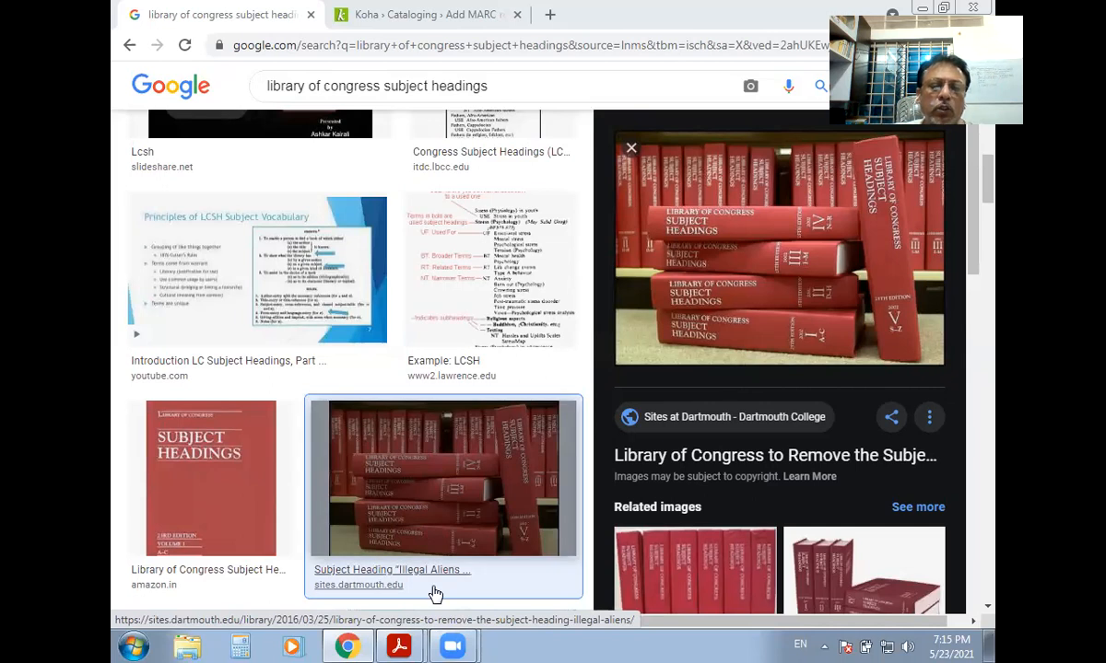
mouse_move(399, 645)
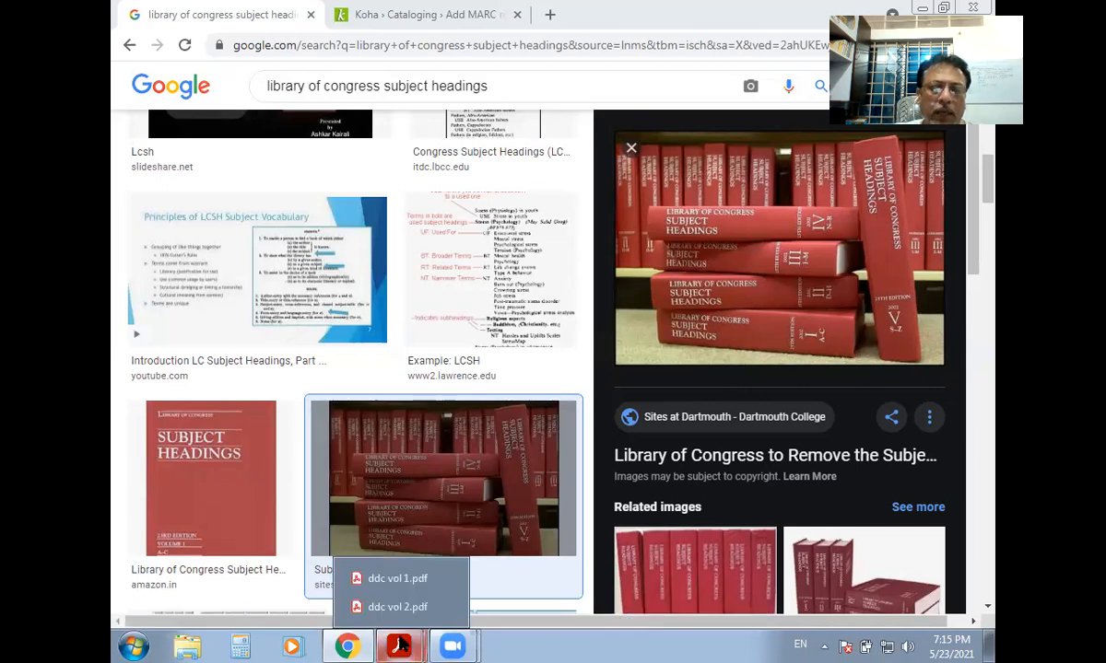
In ddc vol 1.pdf, find and select the standard subdivision heading 'Philosophy and theory'.
click(404, 585)
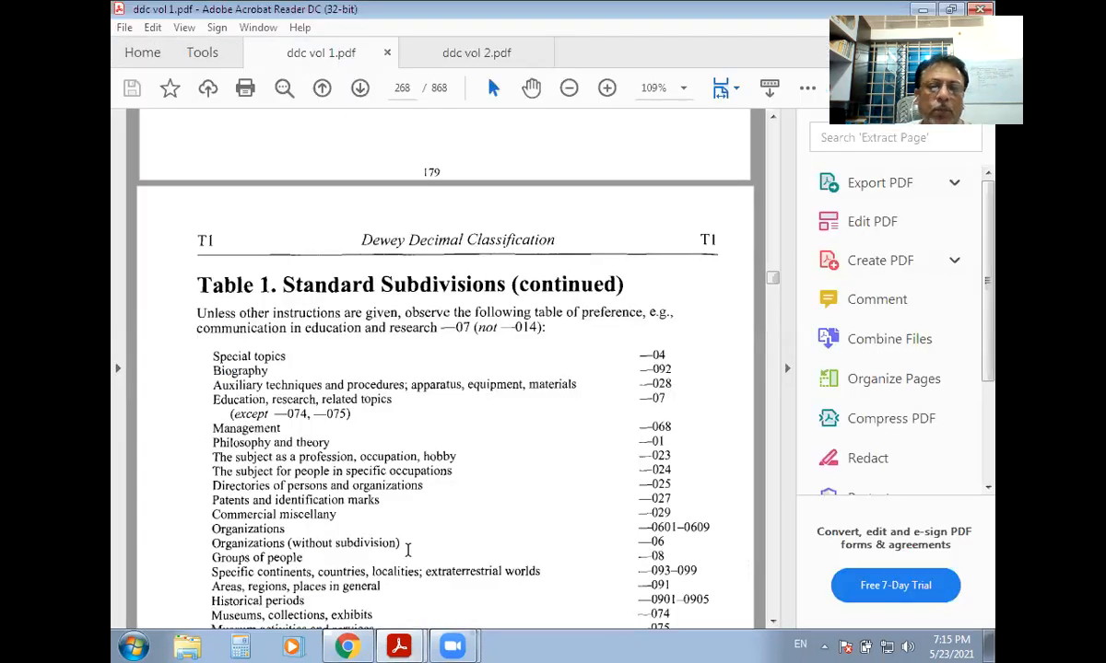
scroll(481, 423, up, 3)
scroll(481, 426, up, 3)
scroll(481, 426, down, 12)
scroll(481, 426, down, 4)
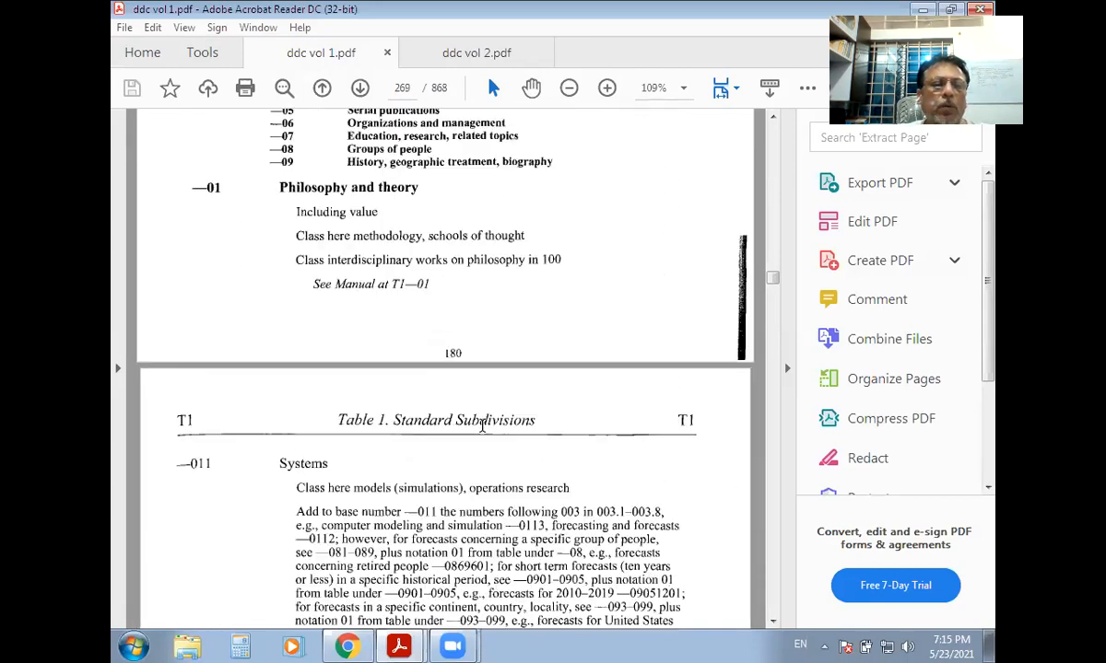
scroll(470, 425, down, 8)
scroll(465, 426, down, 15)
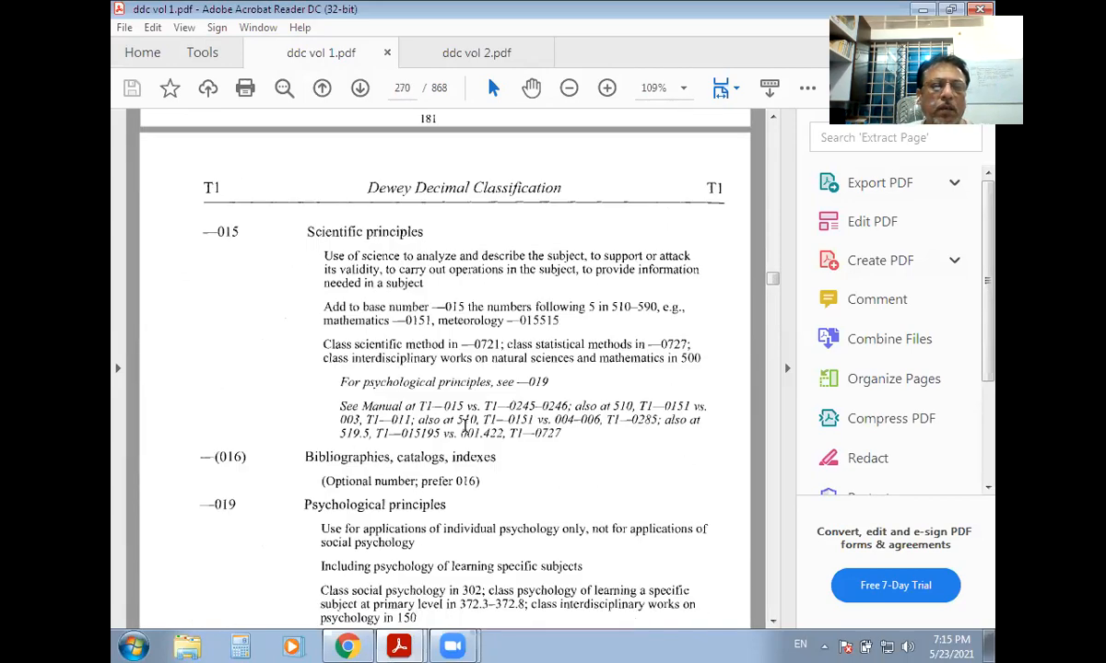
scroll(356, 351, up, 4)
scroll(313, 291, down, 5)
scroll(325, 362, up, 12)
scroll(325, 362, up, 15)
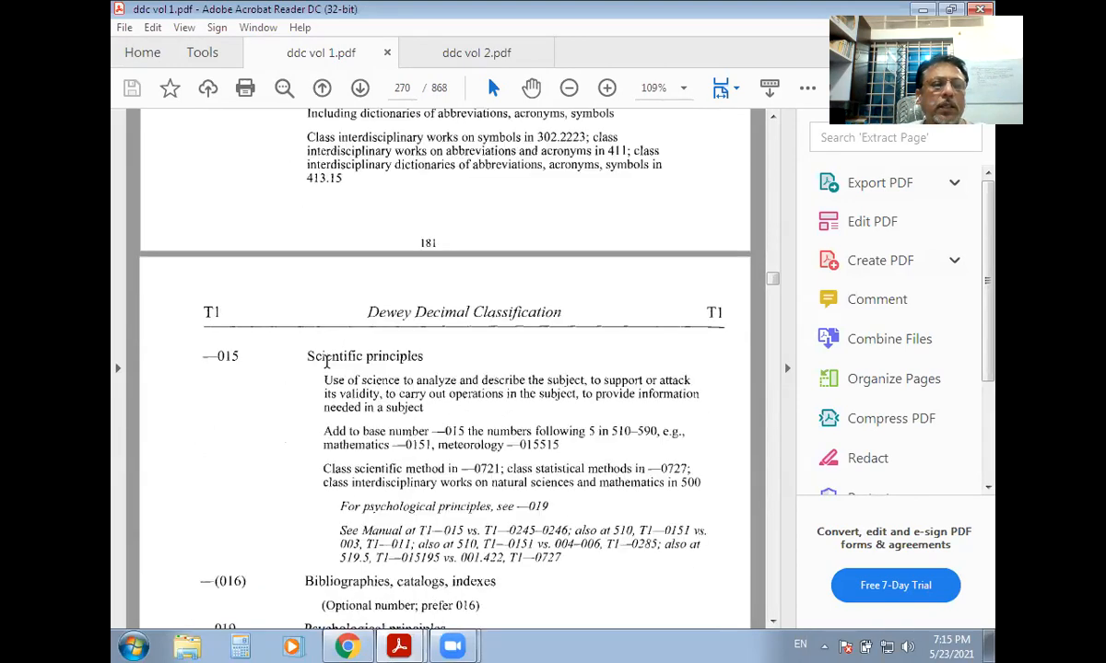
scroll(327, 362, up, 10)
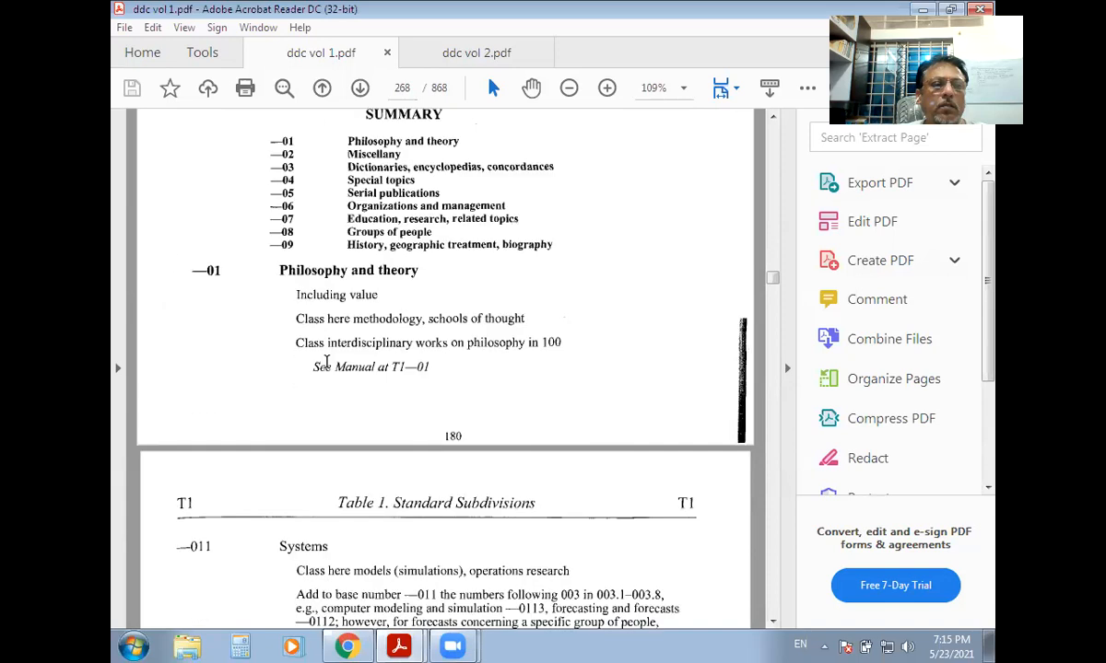
drag(277, 436, 419, 436)
Switch to ddc vol 2.pdf and select the .22 Initiative class number in the 328 schedule.
click(398, 645)
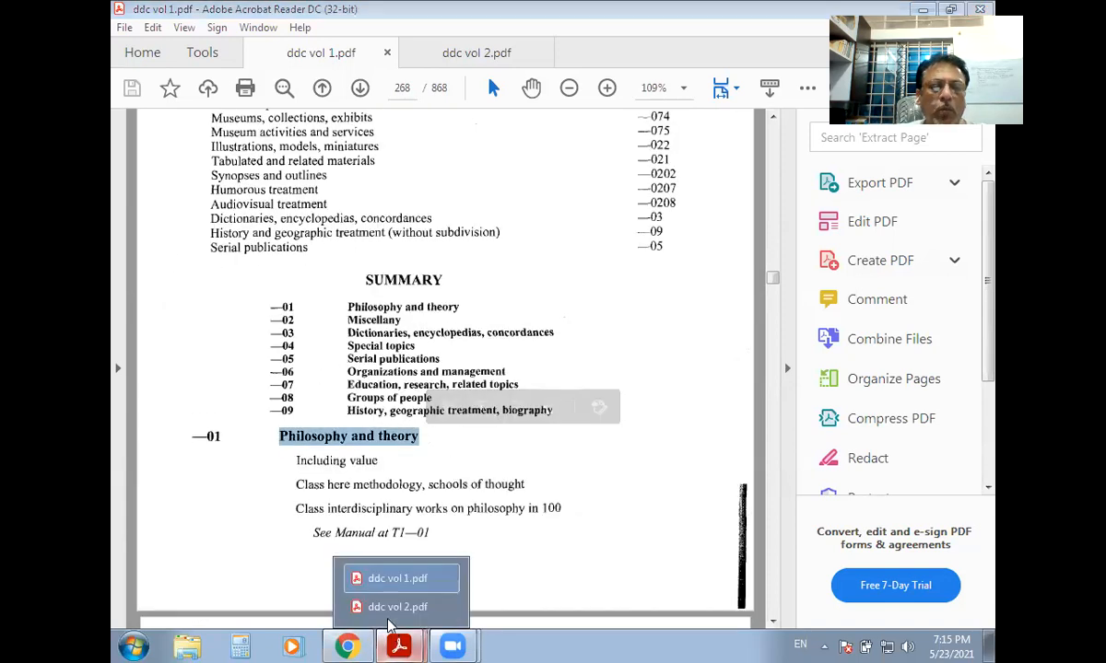
click(359, 615)
scroll(416, 471, down, 10)
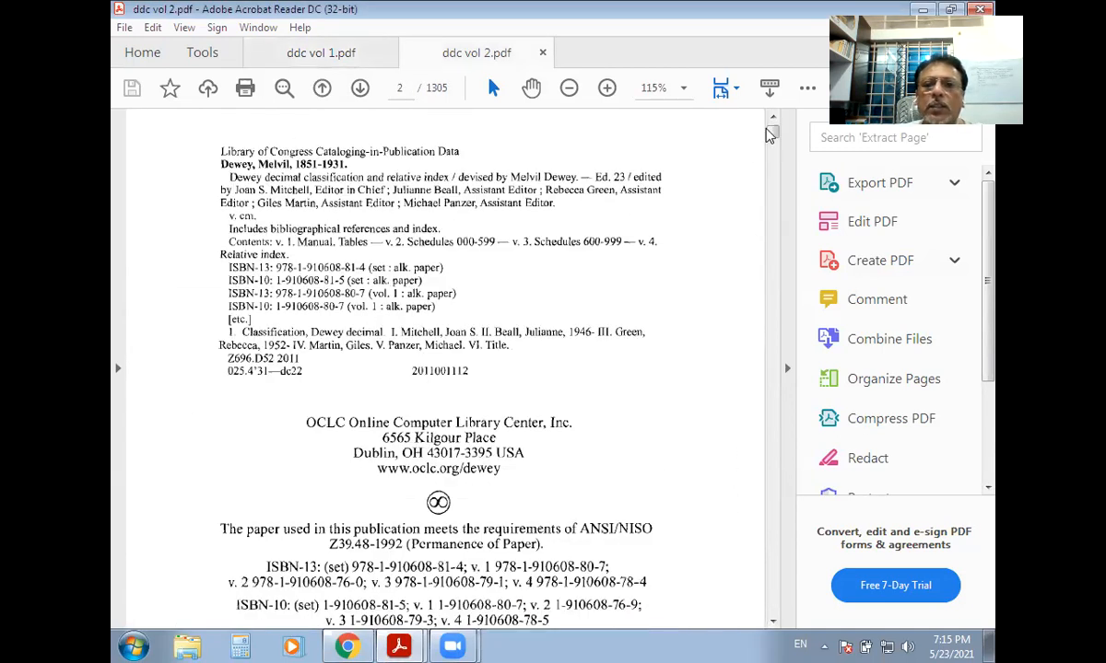
drag(772, 132, 762, 289)
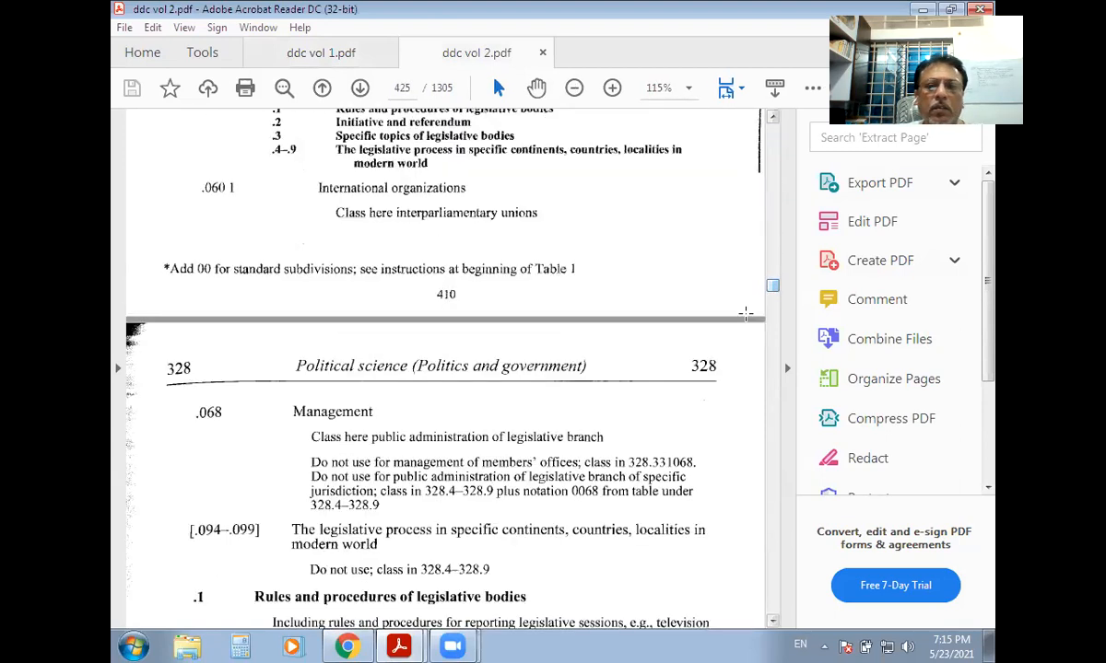
scroll(379, 407, down, 5)
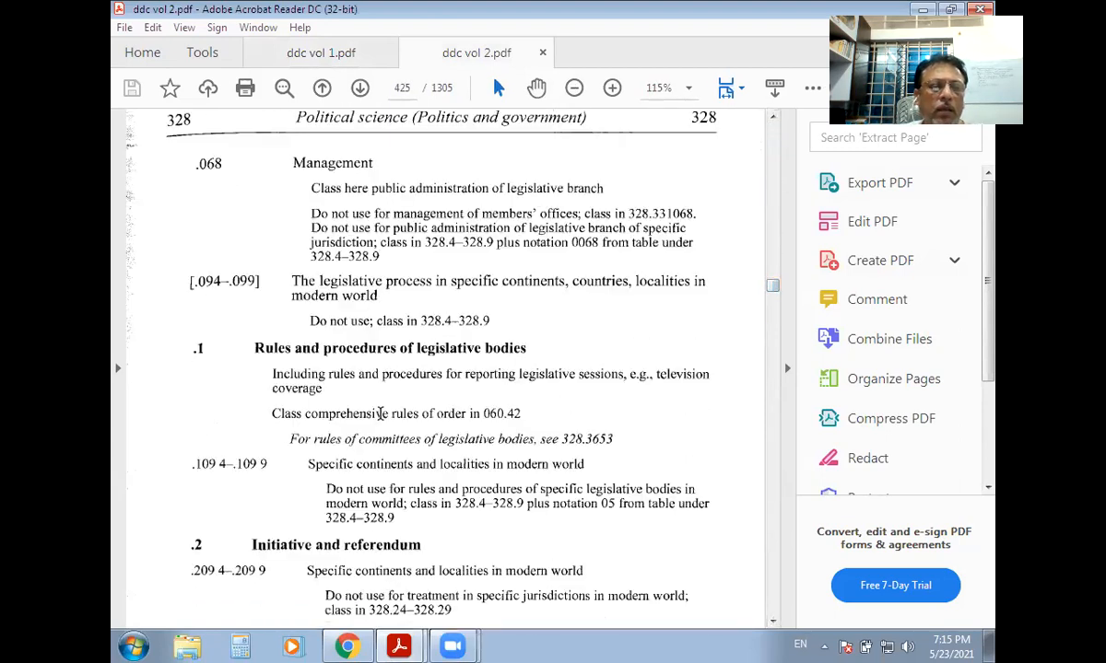
scroll(357, 388, down, 3)
drag(192, 428, 210, 428)
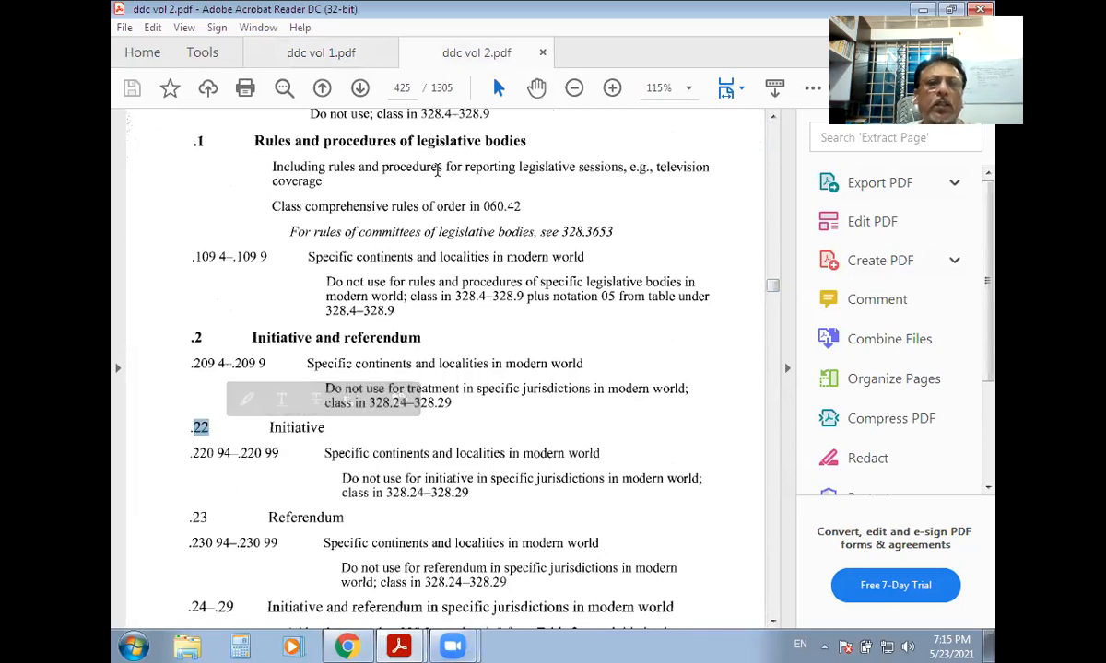
Bring ddc vol 1.pdf back to the front at the standard subdivisions summary.
mouse_move(402, 645)
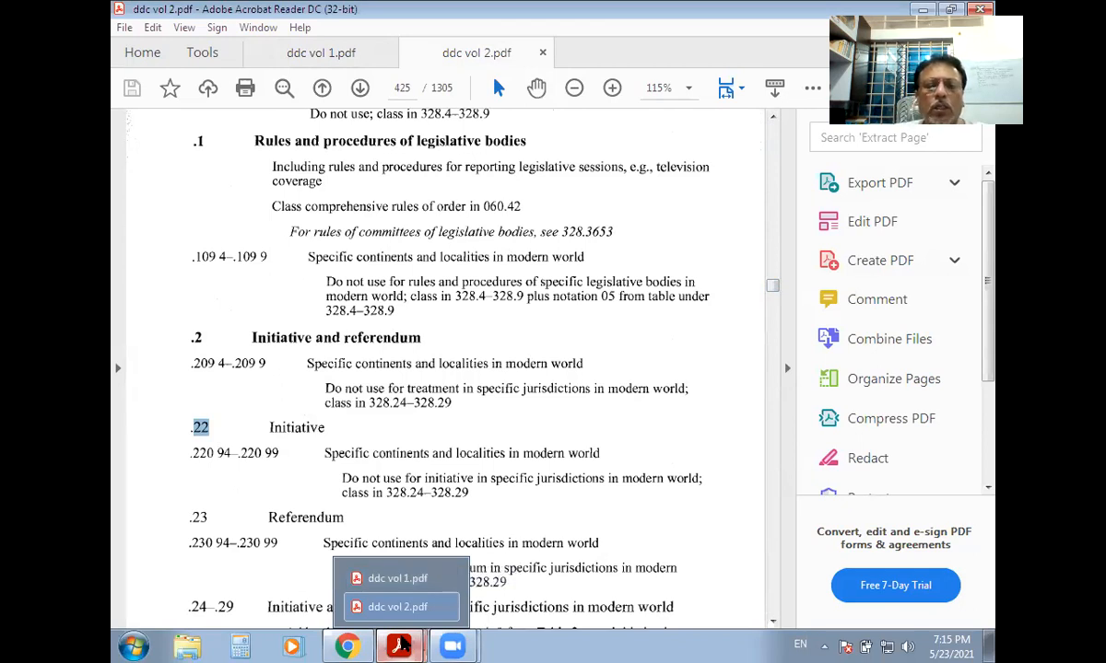
click(401, 645)
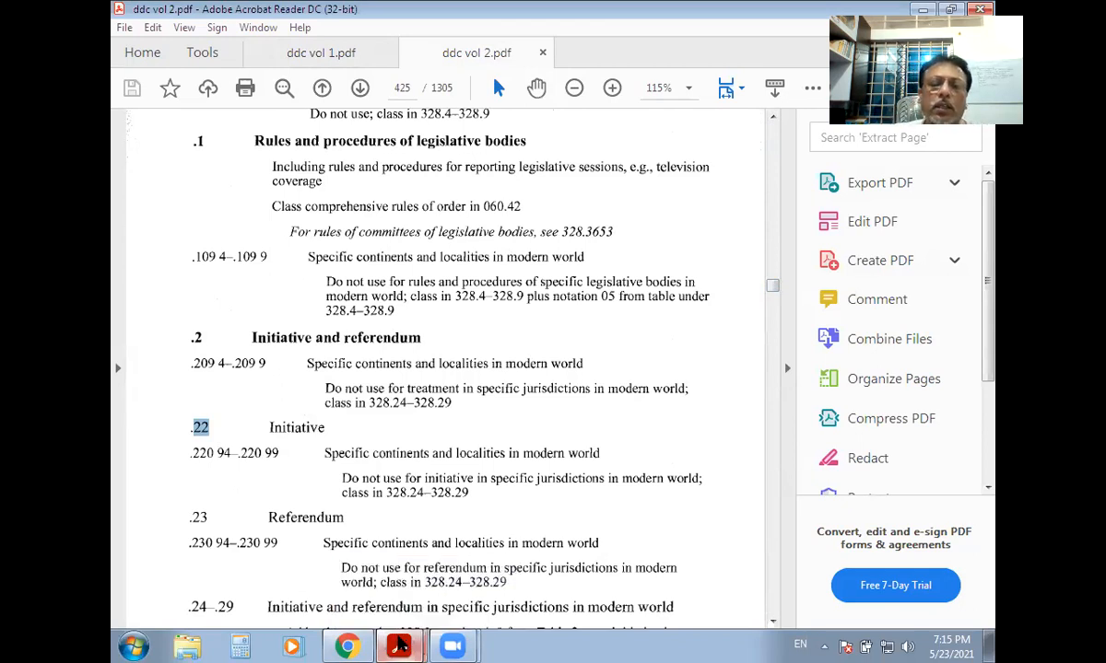
click(401, 645)
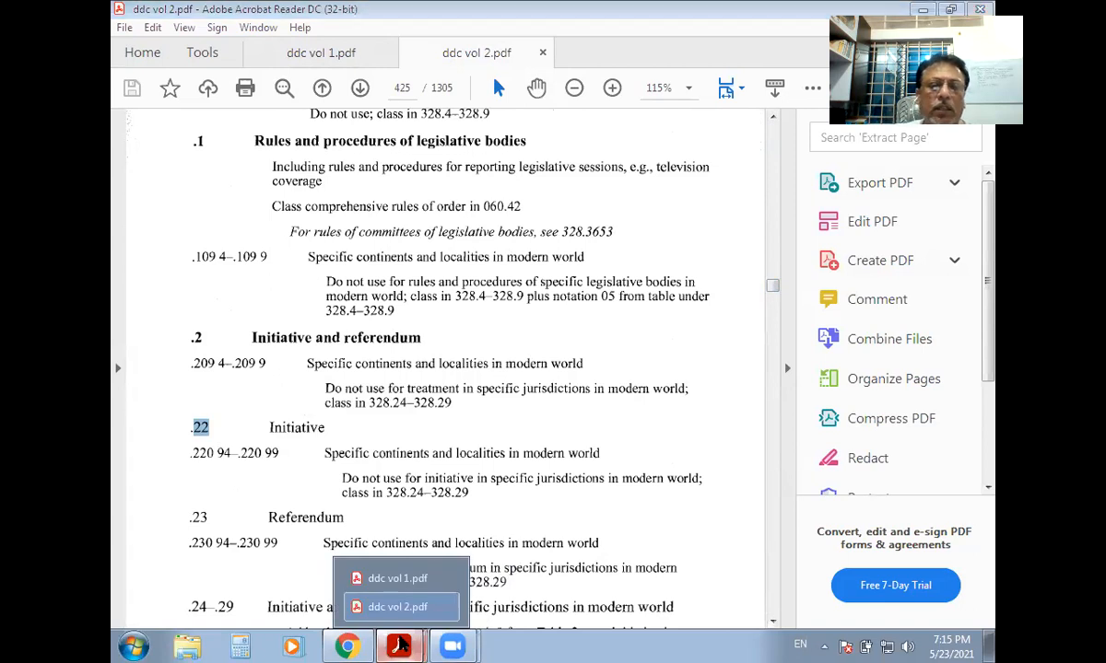
click(404, 581)
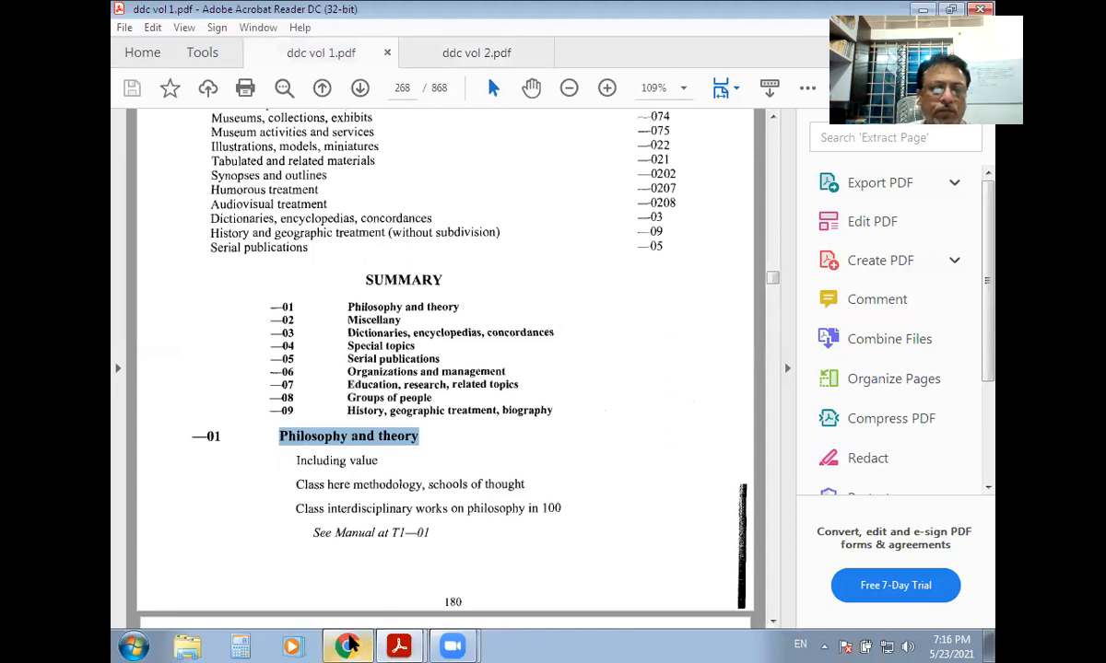
Return to Koha's Add MARC record form and point out tag 020 with subfields a (ISBN) and c (price).
click(346, 646)
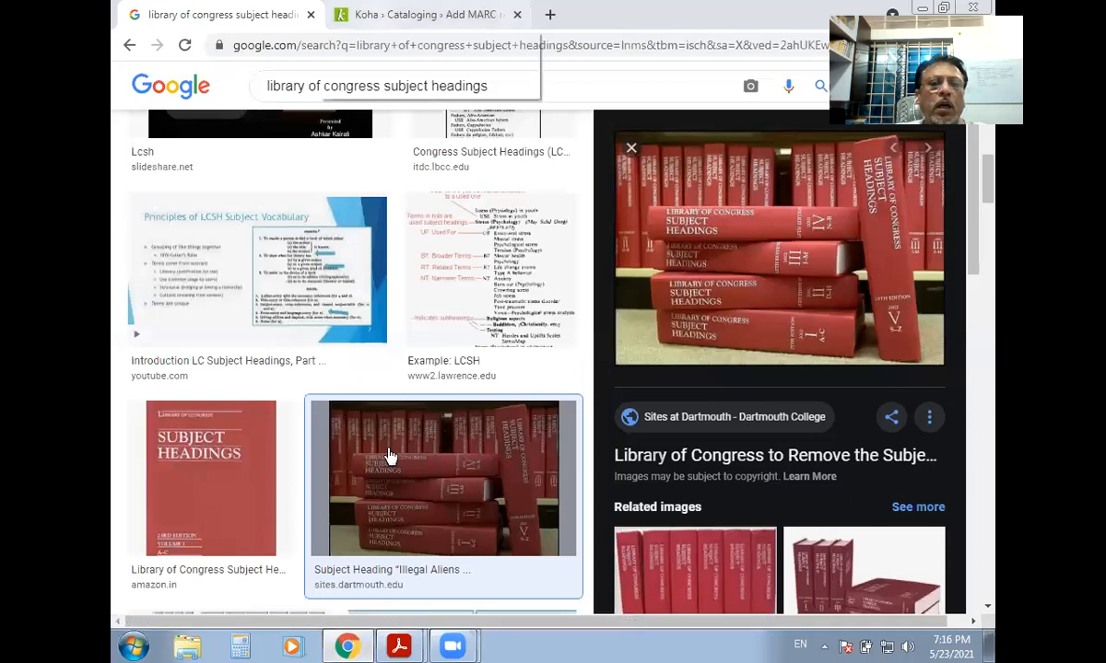
click(414, 14)
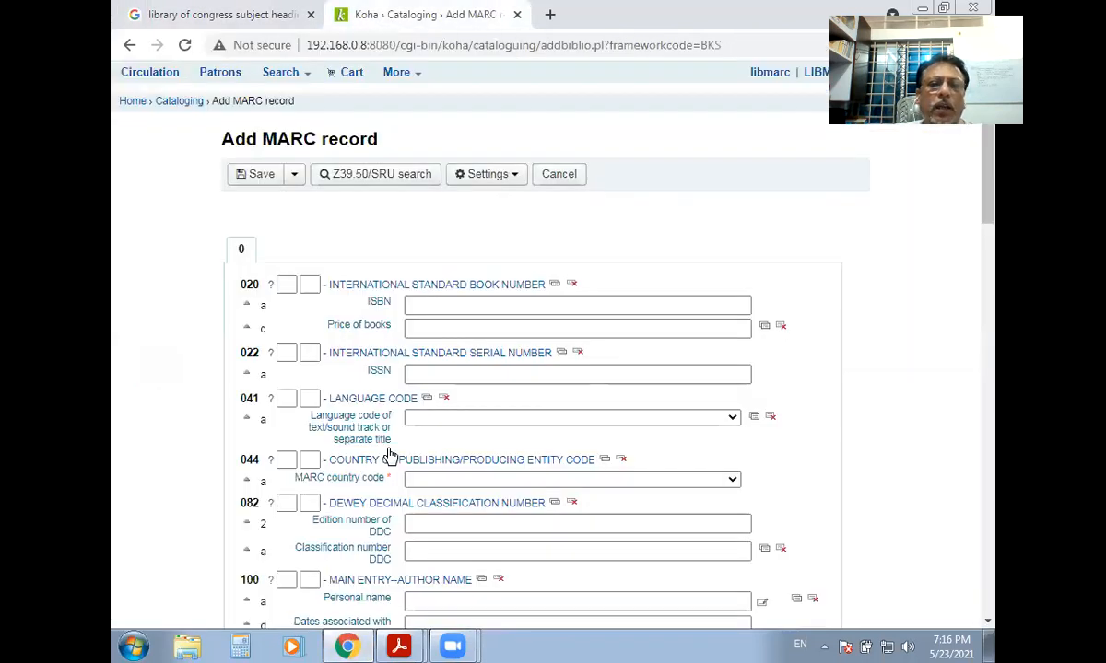
click(414, 308)
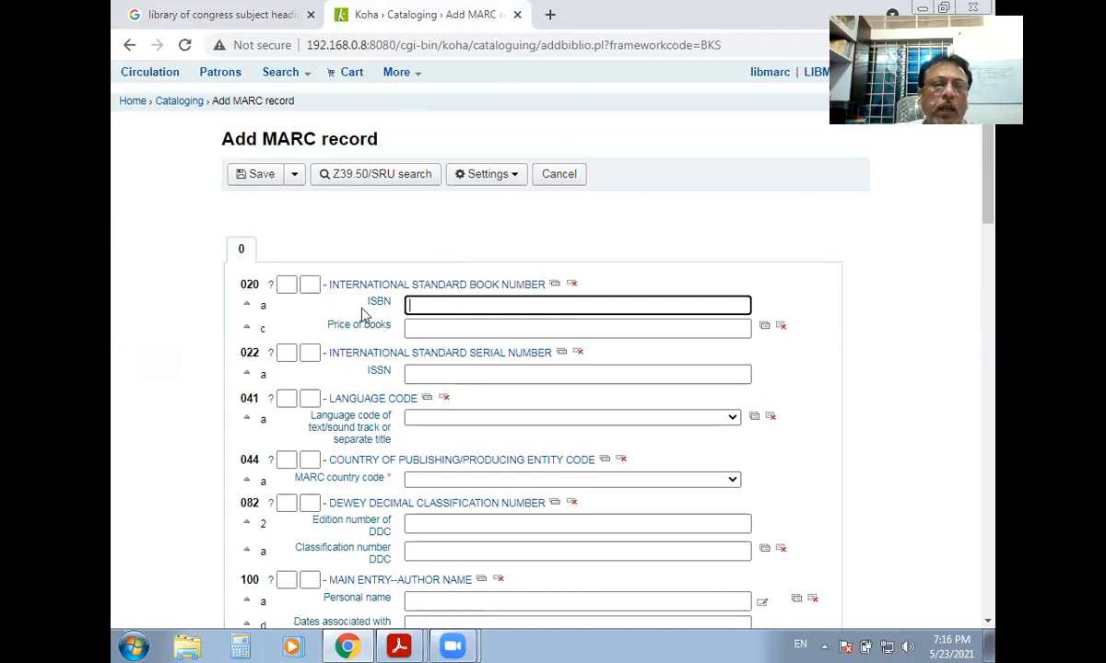
double_click(245, 284)
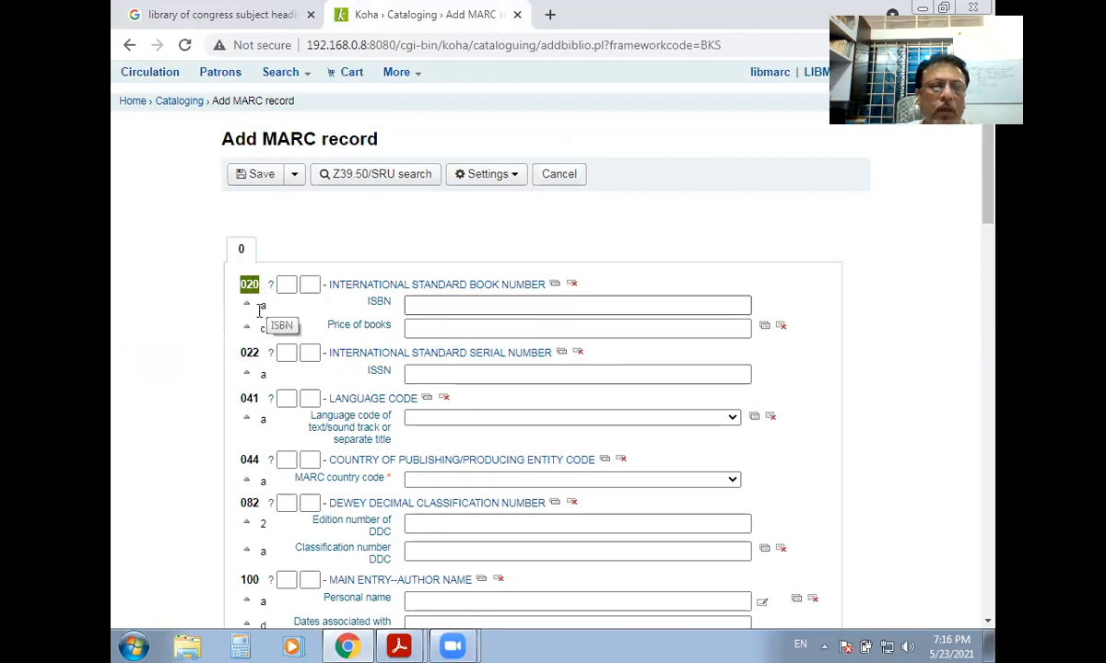
double_click(261, 308)
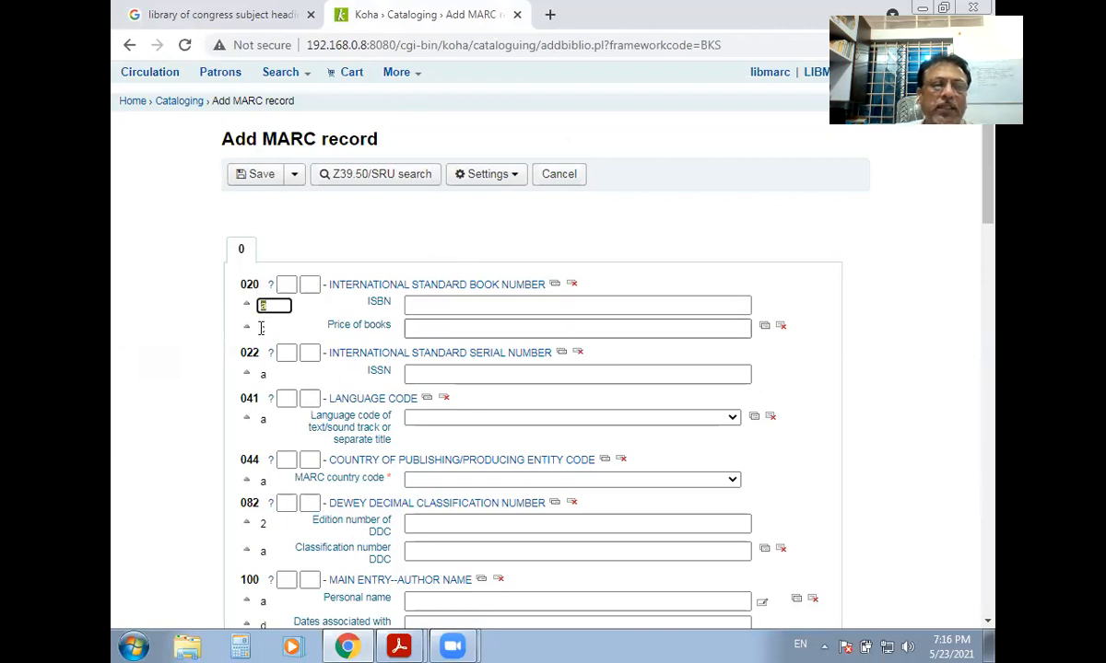
double_click(247, 284)
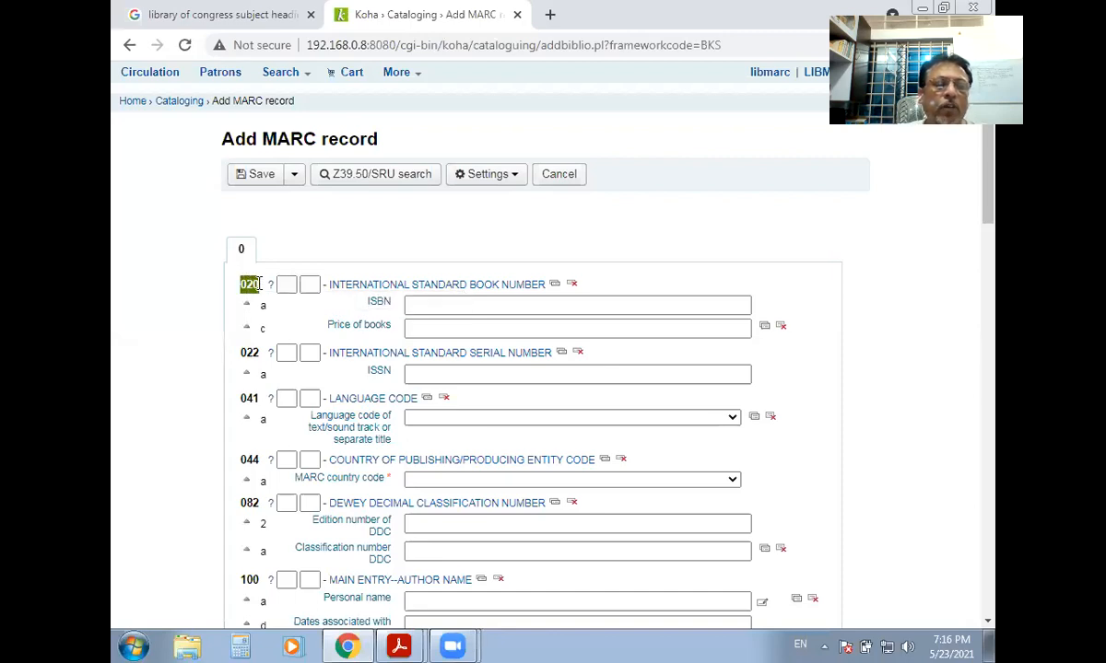
click(262, 305)
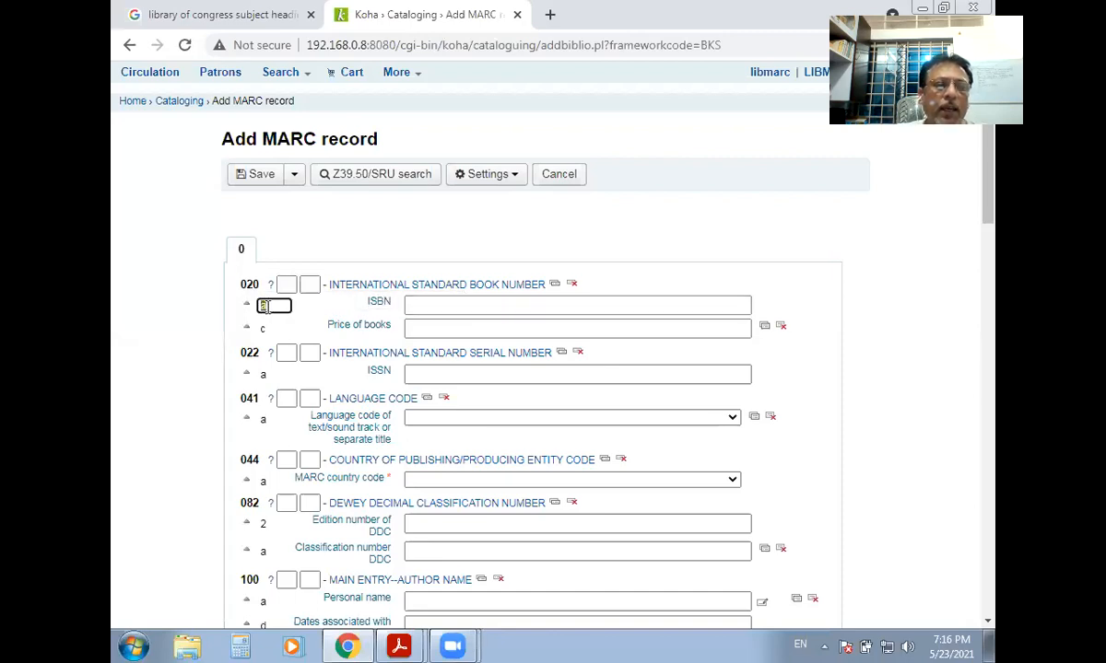
click(262, 329)
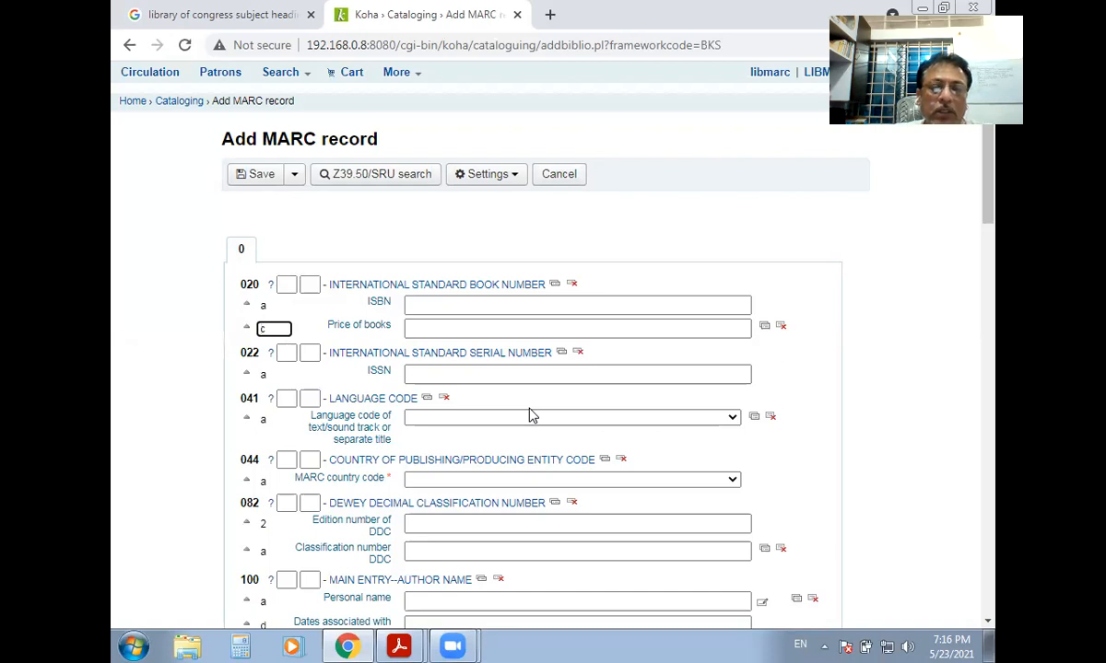
scroll(529, 415, down, 10)
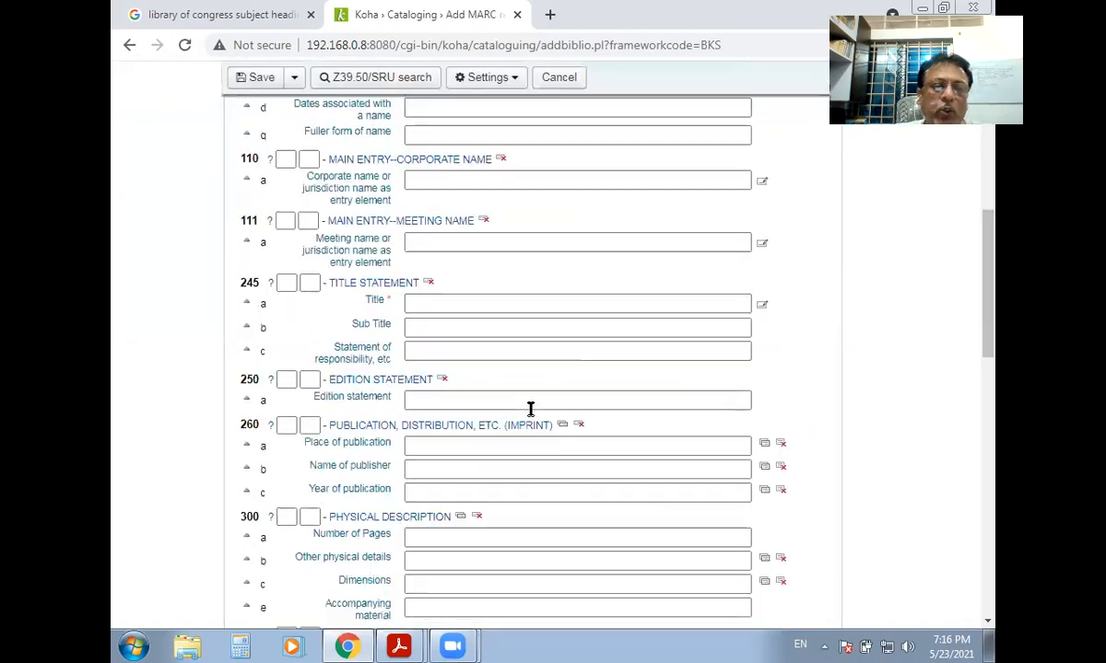
scroll(530, 410, down, 6)
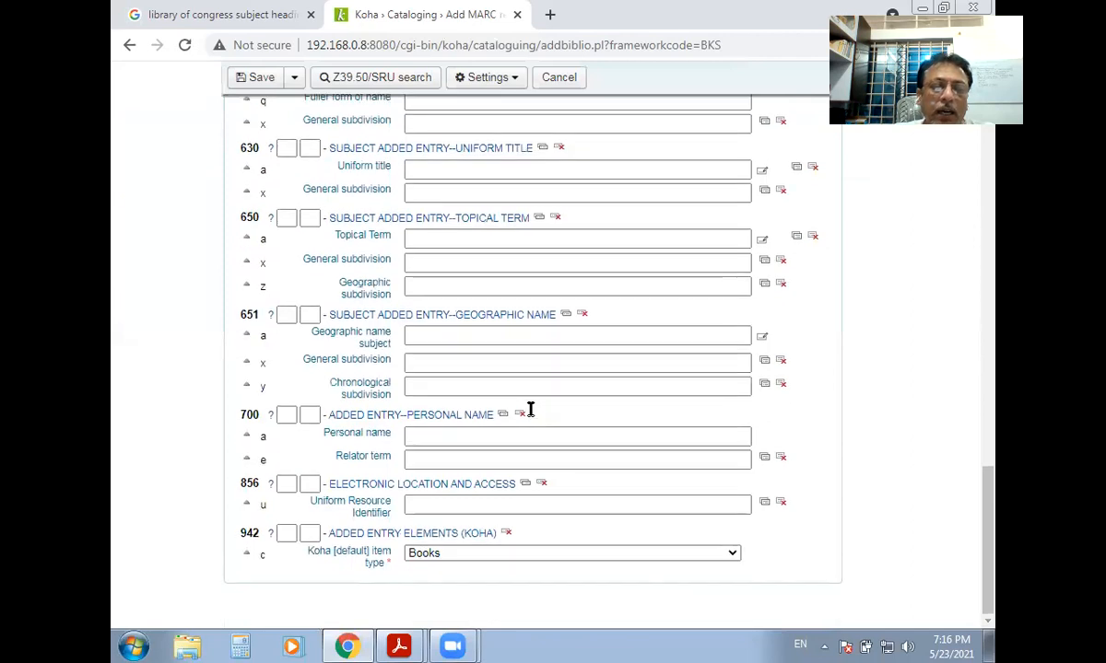
scroll(529, 416, up, 5)
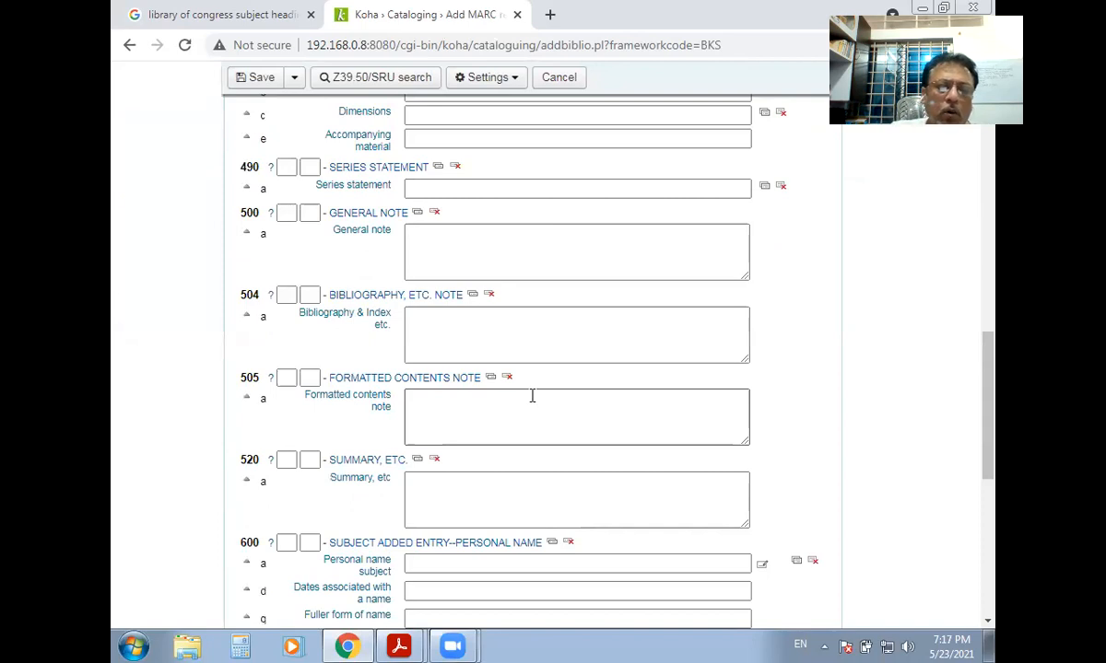
scroll(531, 396, up, 15)
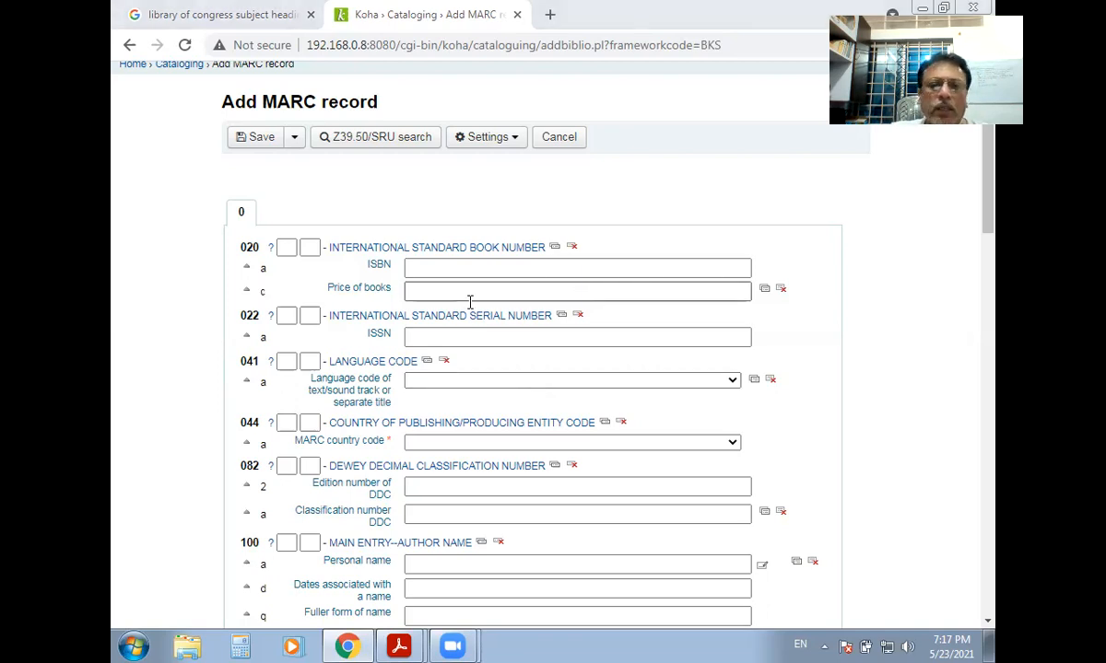
click(450, 268)
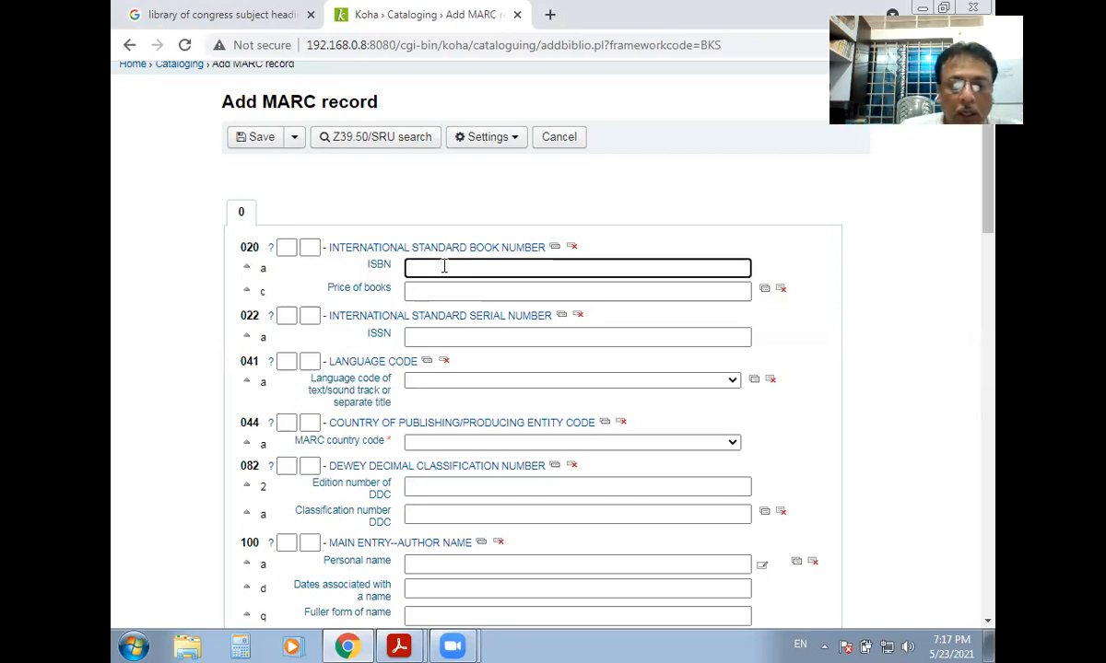
text(978441434734337)
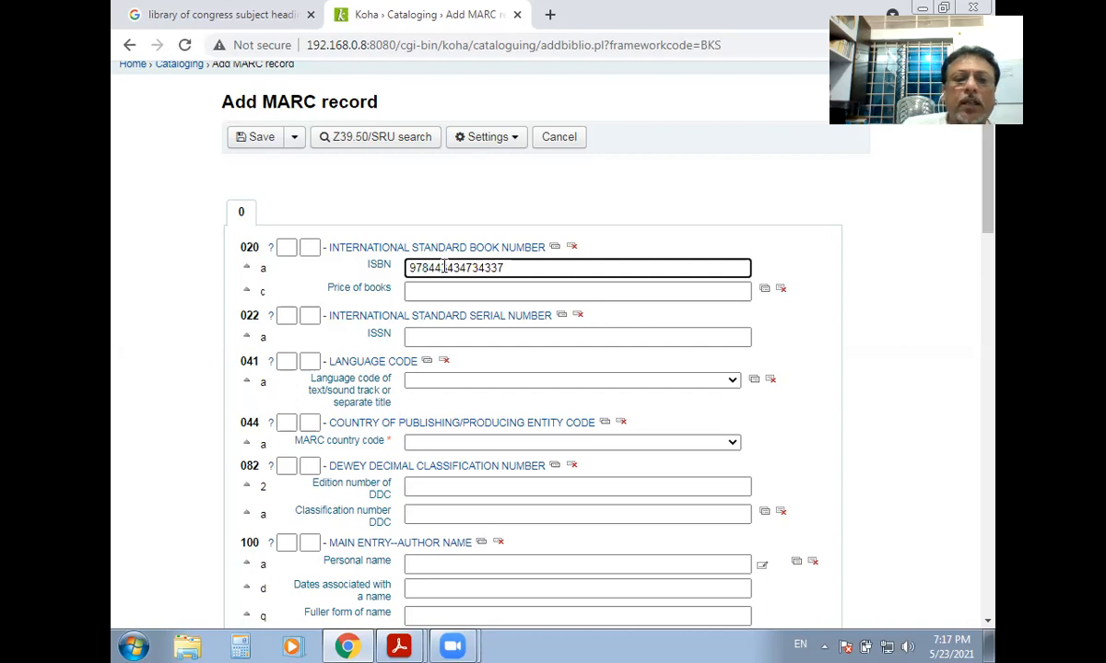
drag(509, 268, 367, 268)
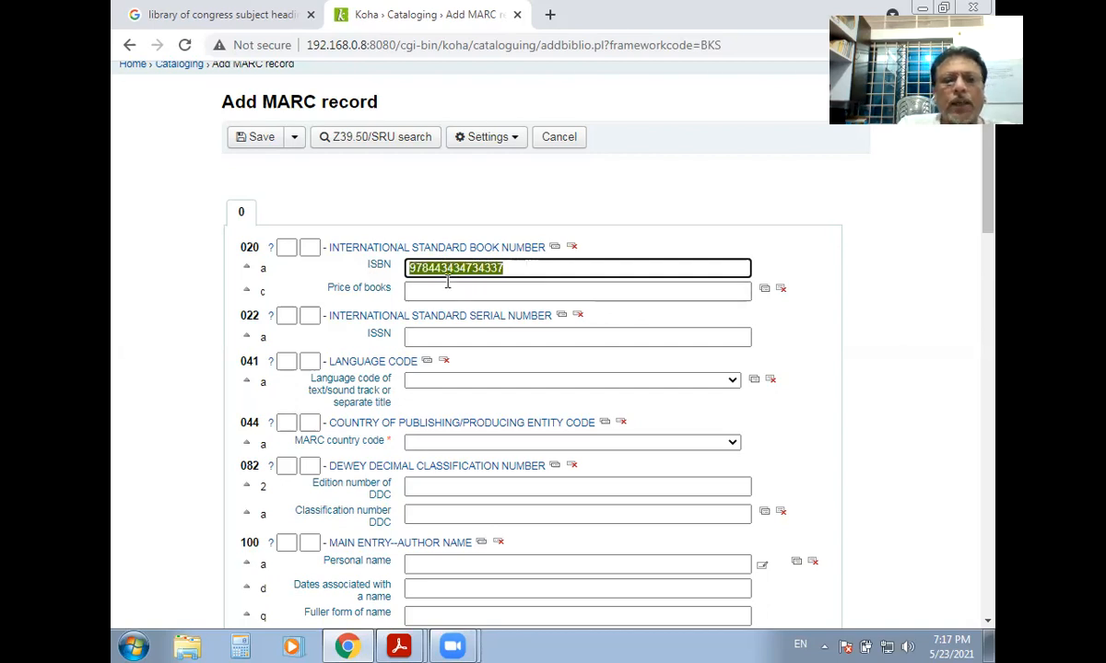
click(439, 291)
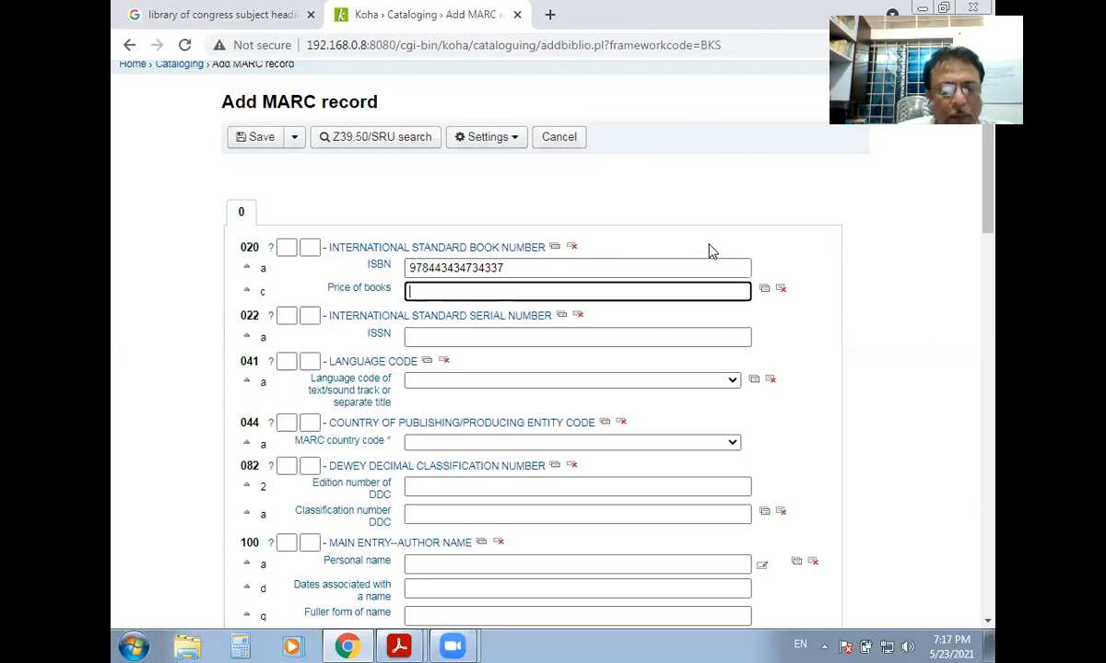
text(Rs. 500)
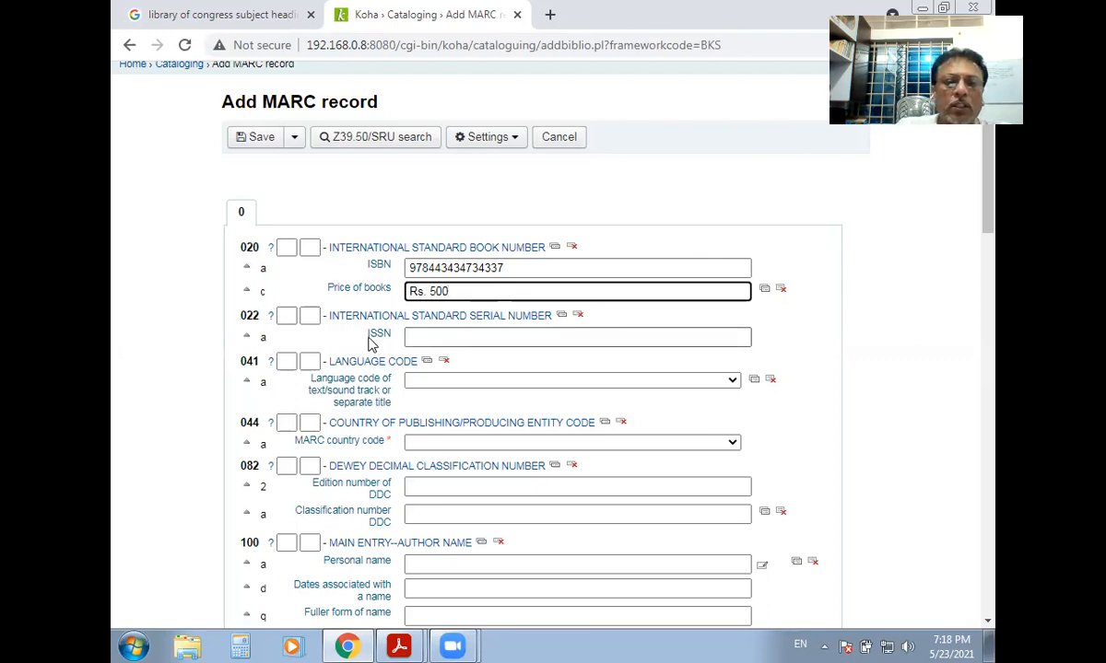
click(448, 341)
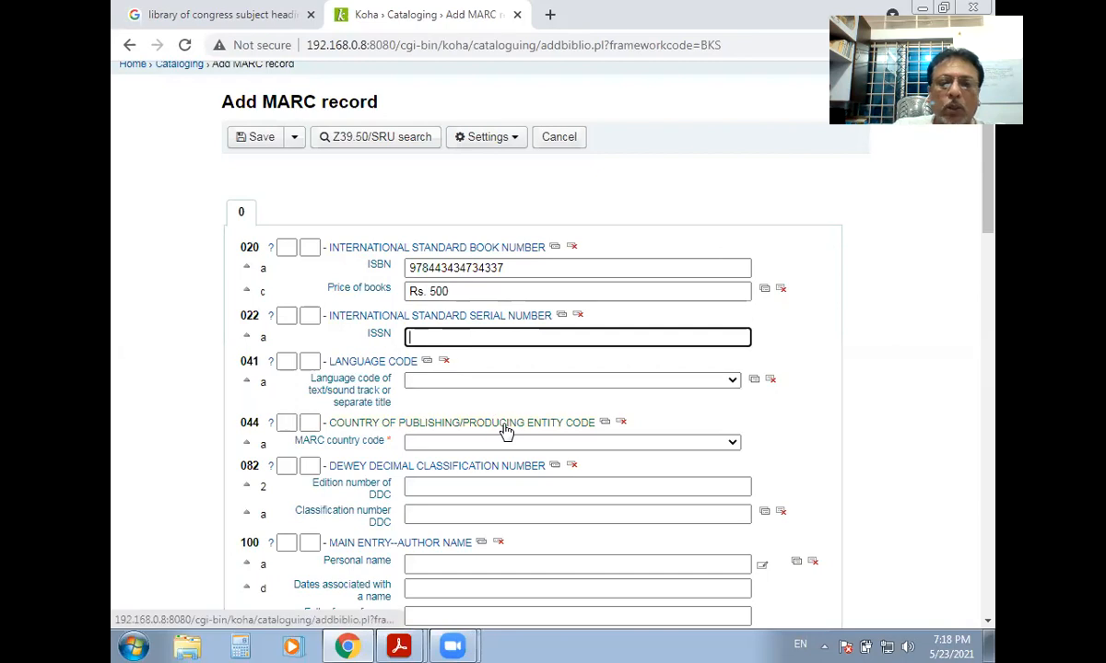
scroll(503, 429, down, 8)
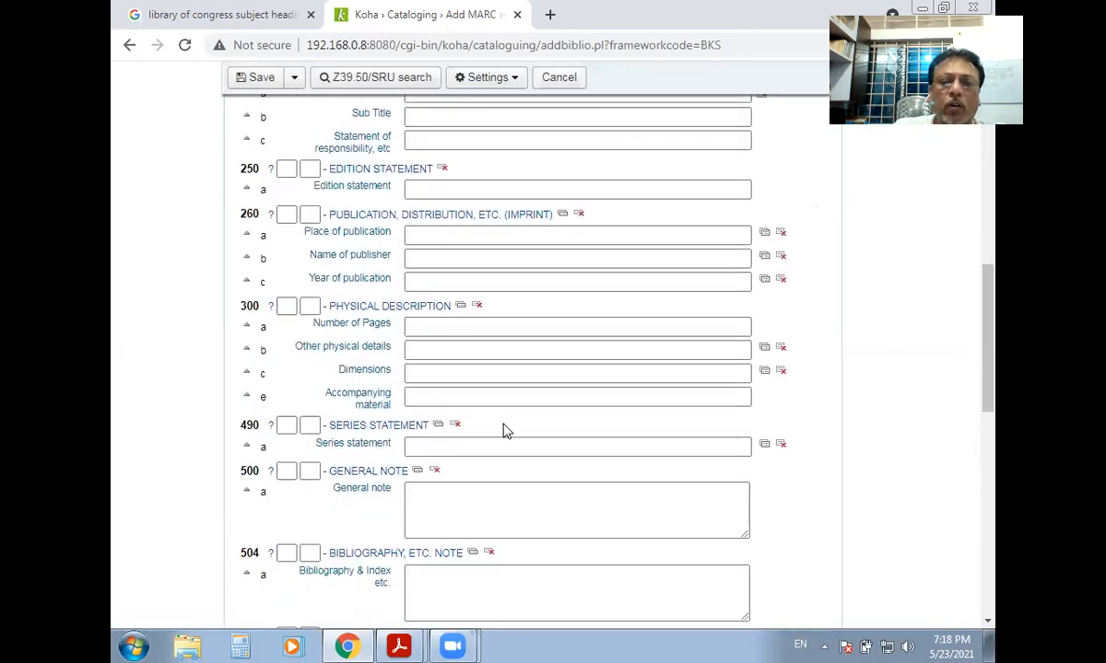
scroll(504, 431, down, 3)
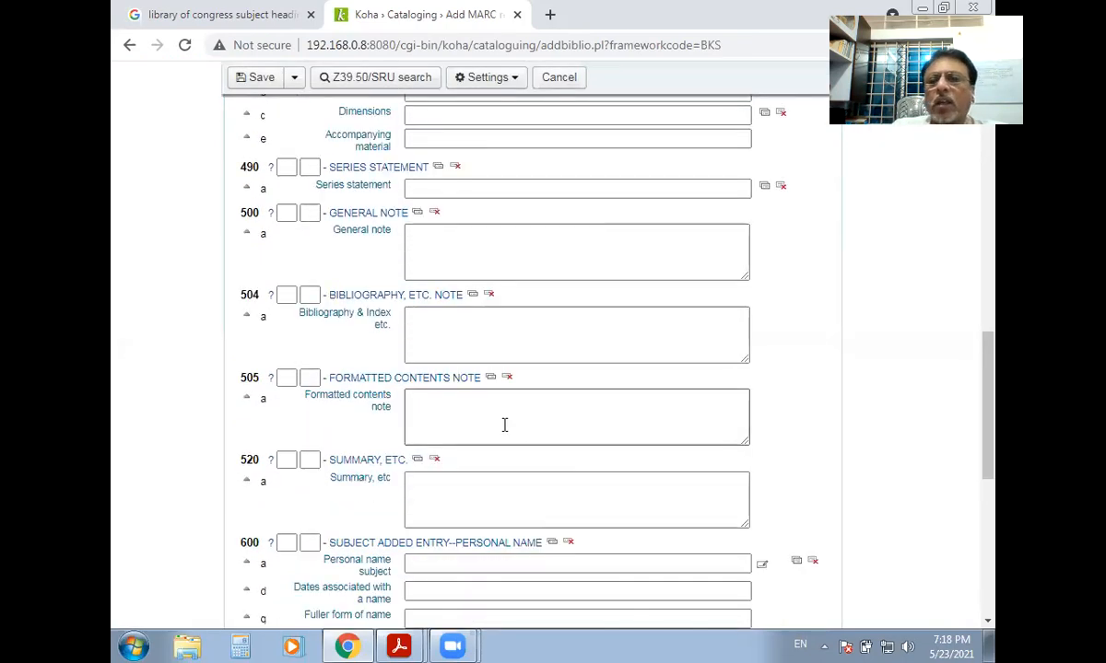
scroll(504, 425, up, 4)
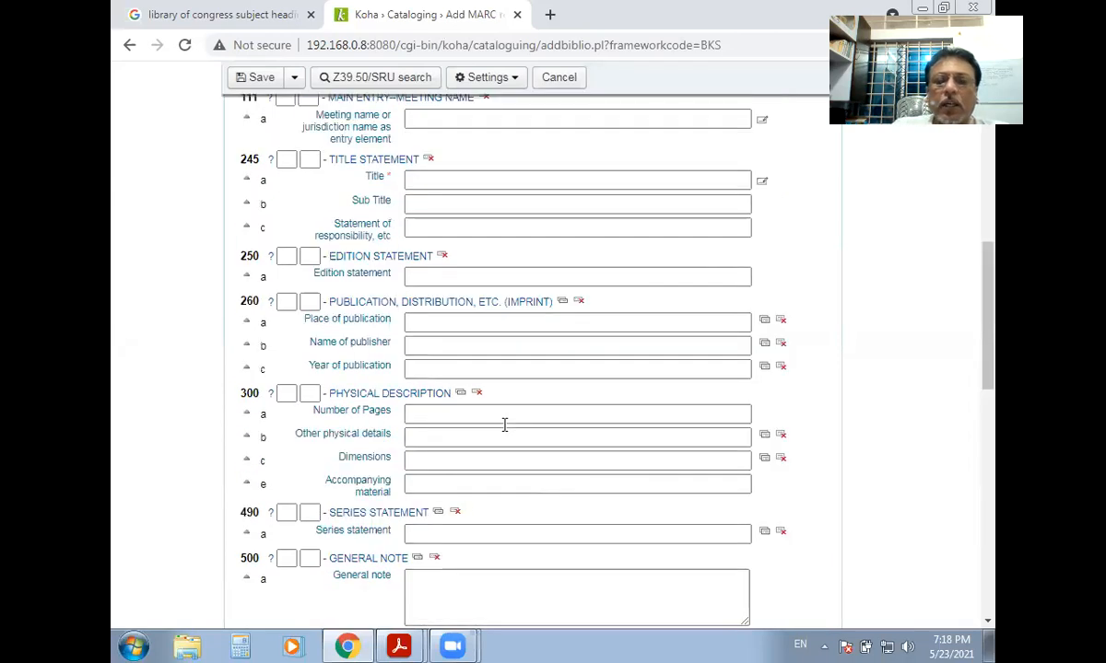
scroll(504, 425, up, 7)
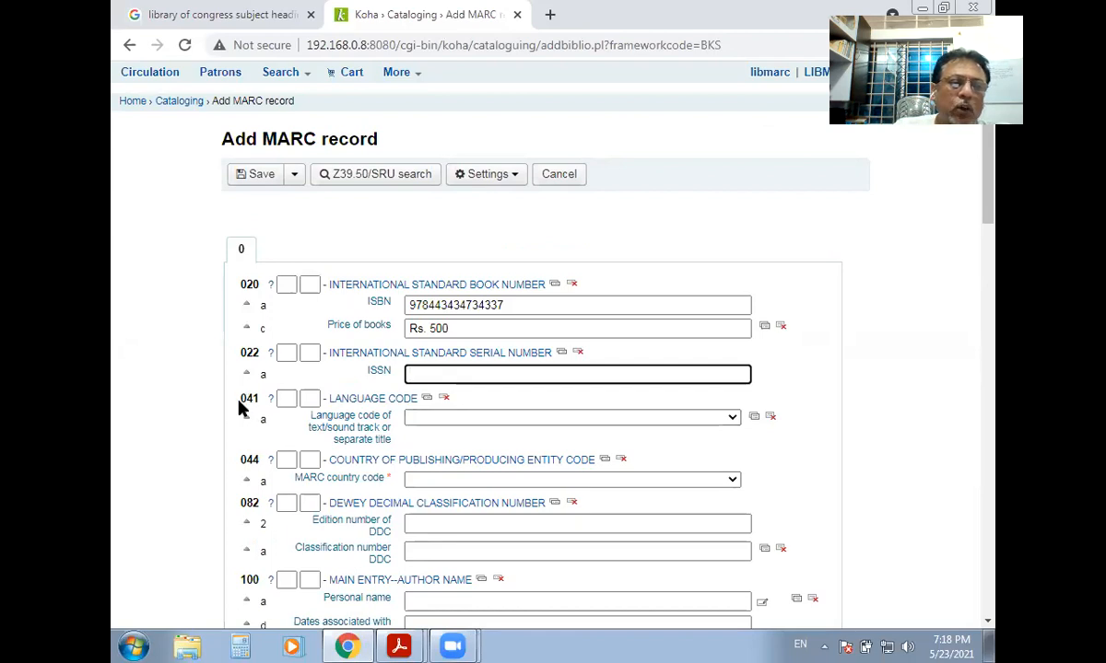
drag(240, 398, 259, 399)
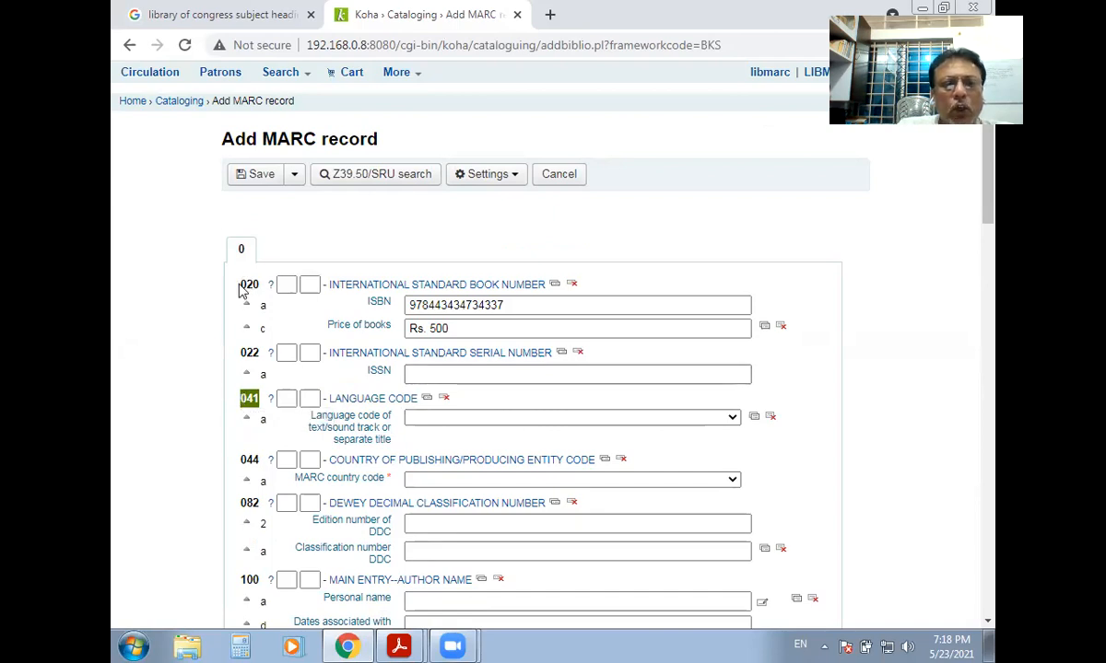
click(261, 328)
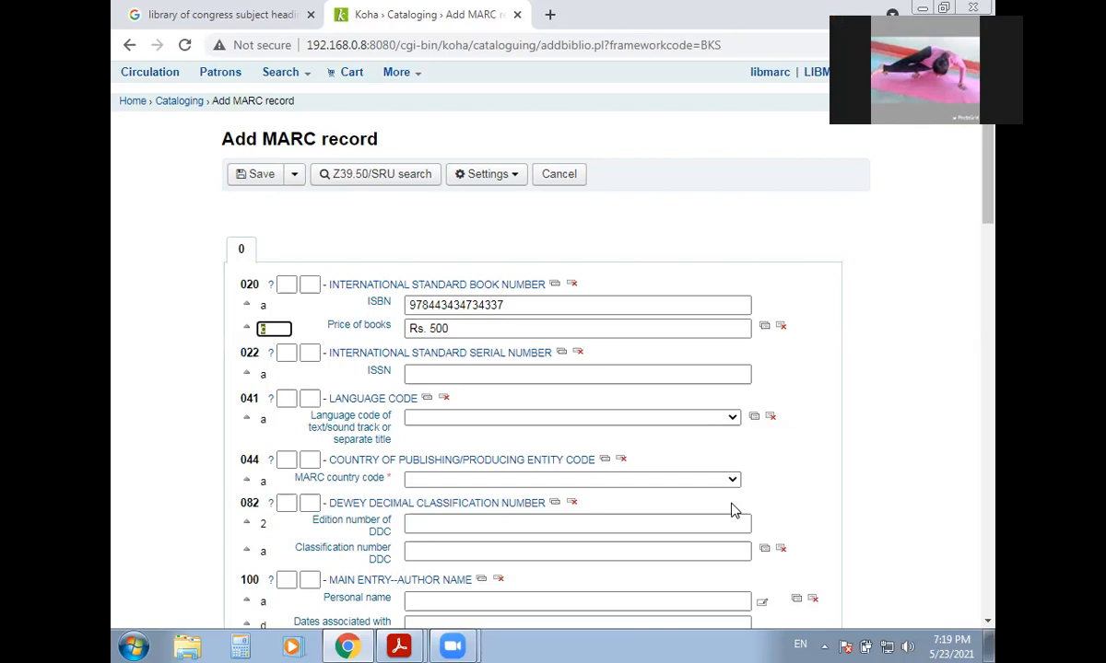
click(511, 304)
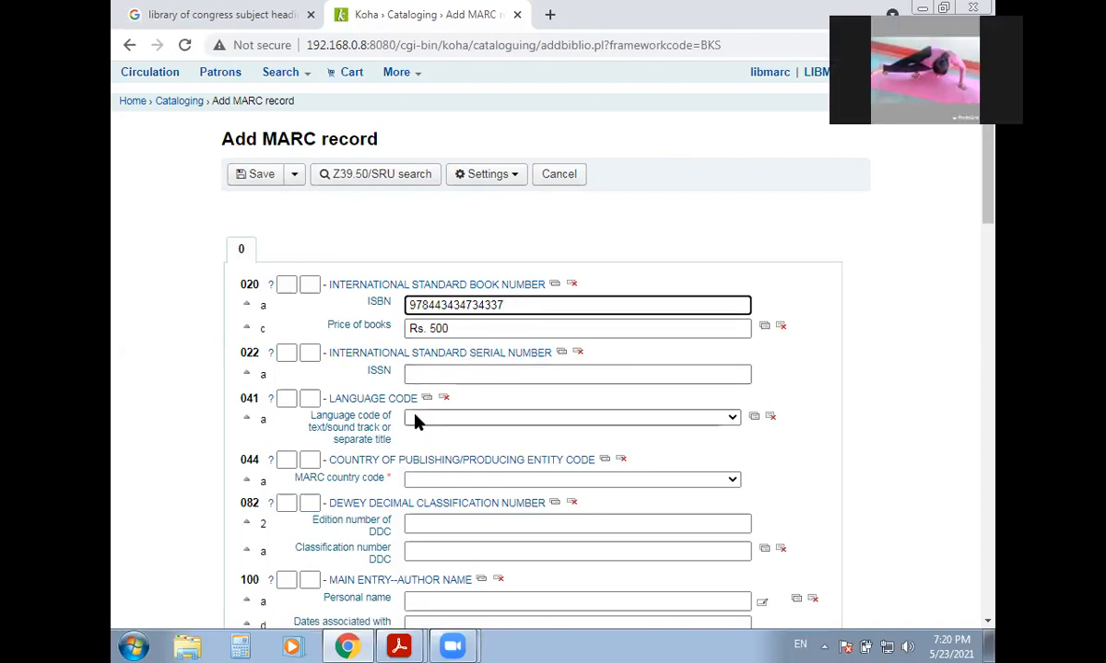
double_click(247, 398)
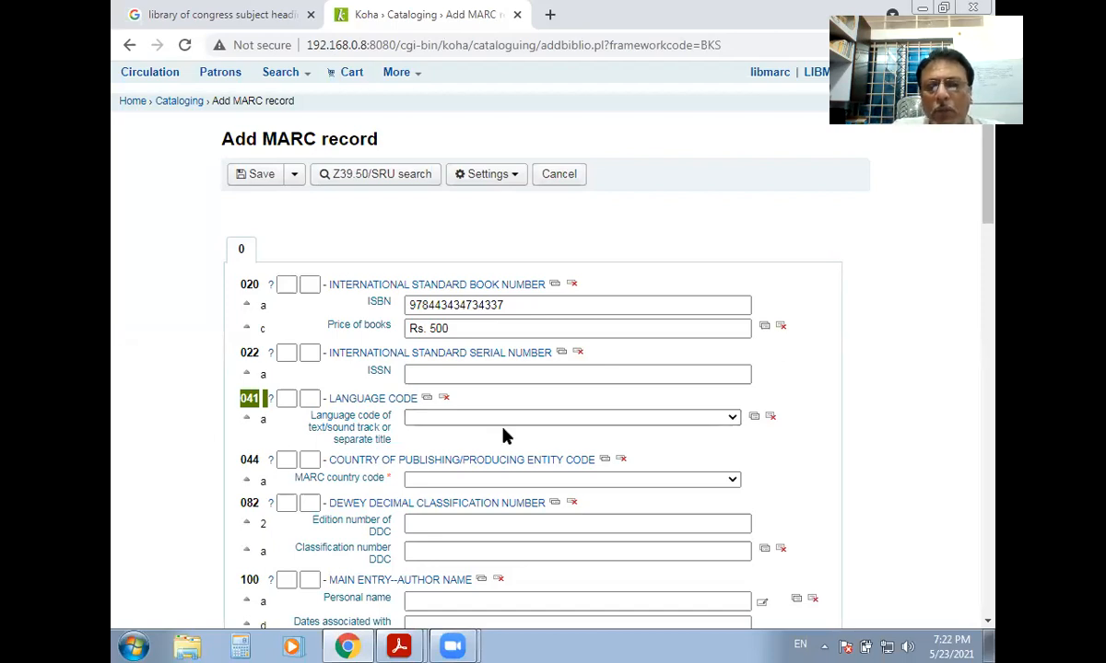
Choose English as the 041 $a language code and point out its subfield code.
click(733, 420)
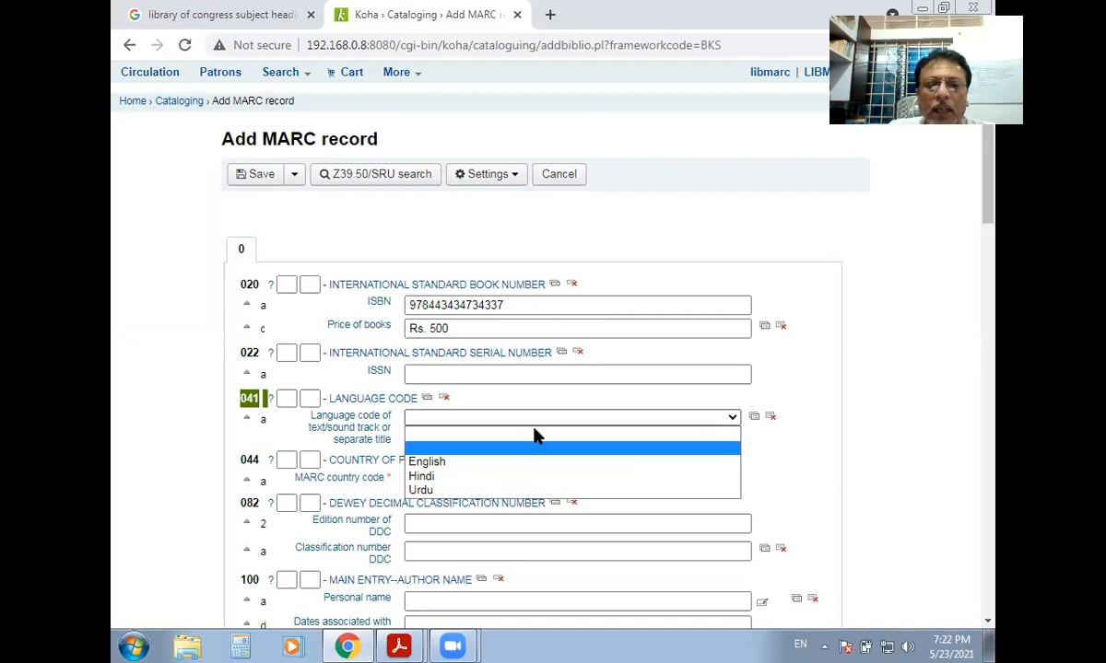
click(429, 465)
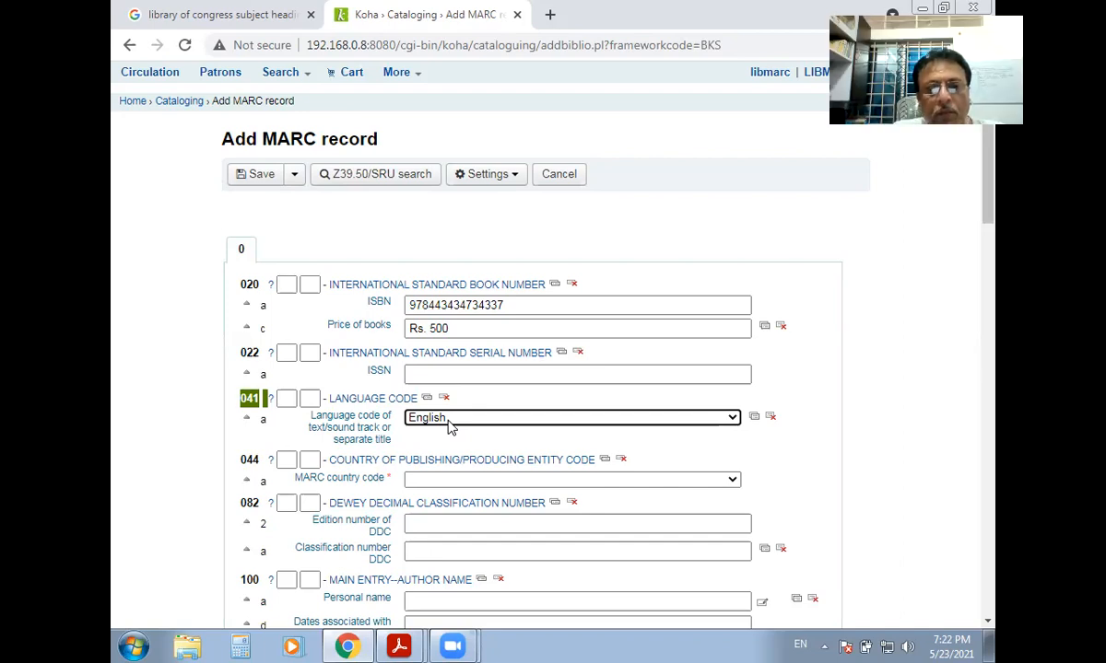
double_click(262, 420)
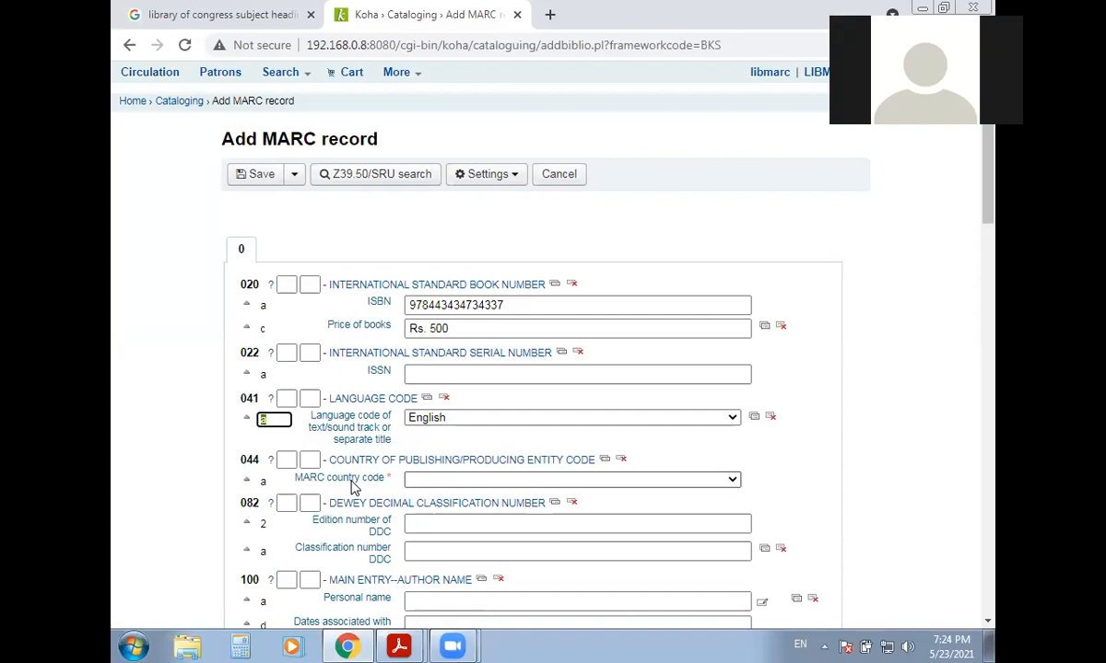
click(279, 421)
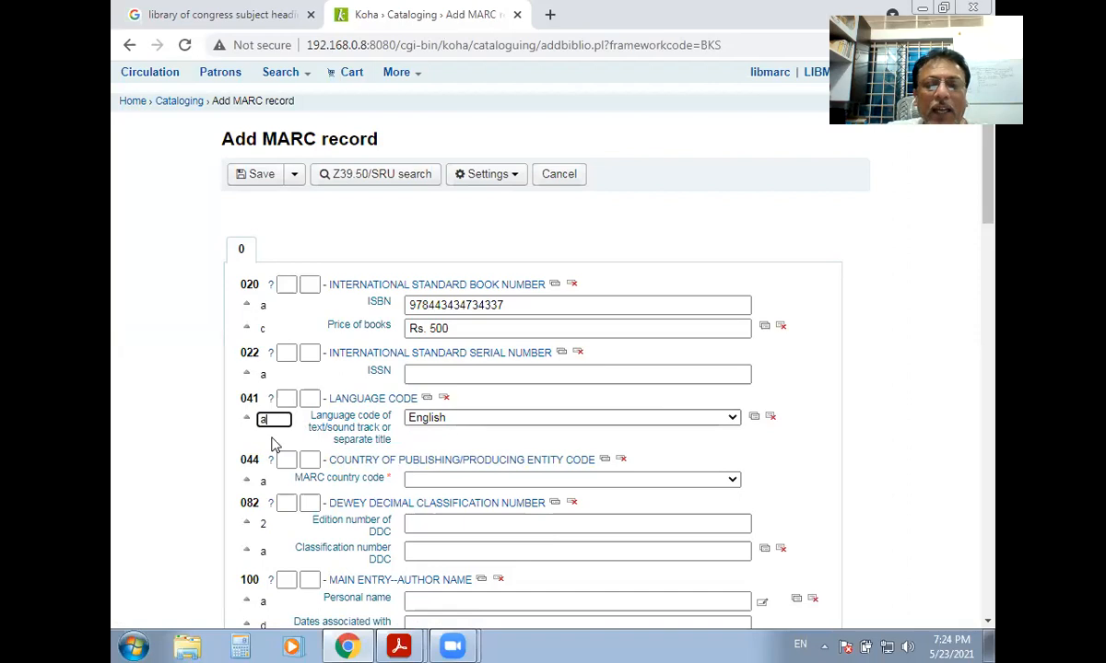
double_click(269, 306)
double_click(269, 329)
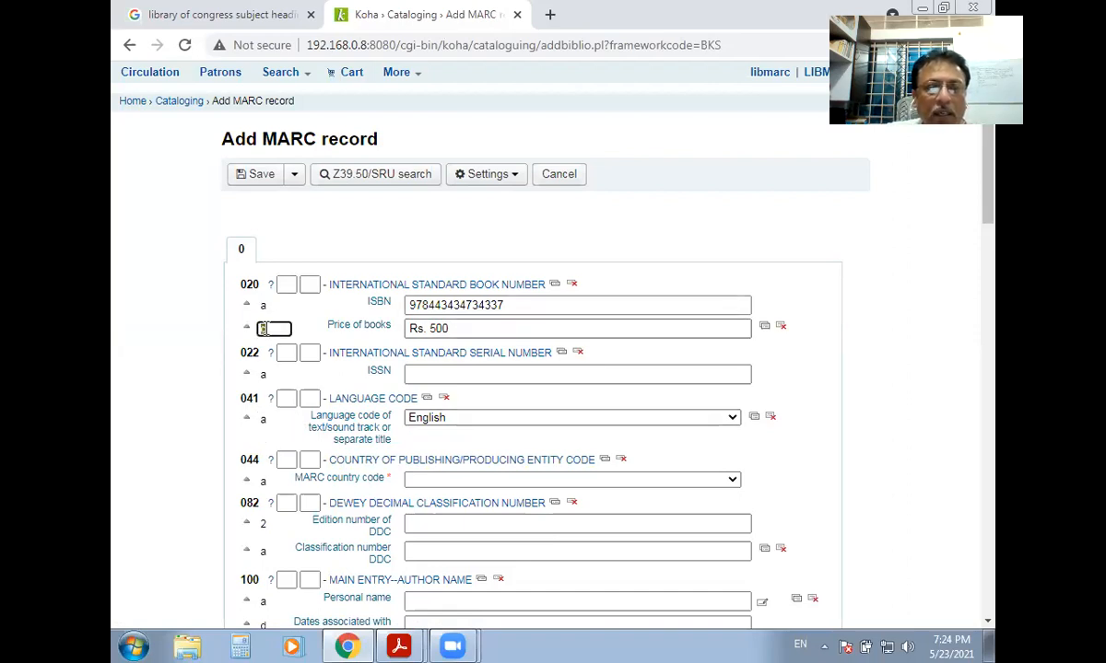
click(277, 306)
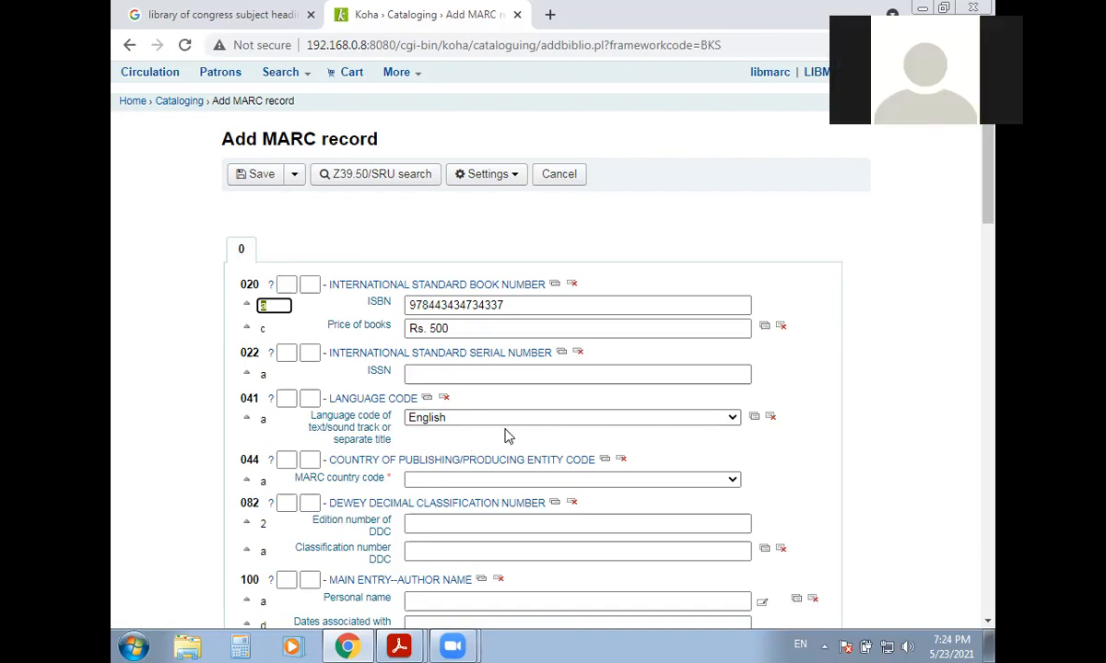
Set the 044 MARC country code to India and move 082 $a above the edition number.
scroll(487, 442, down, 1)
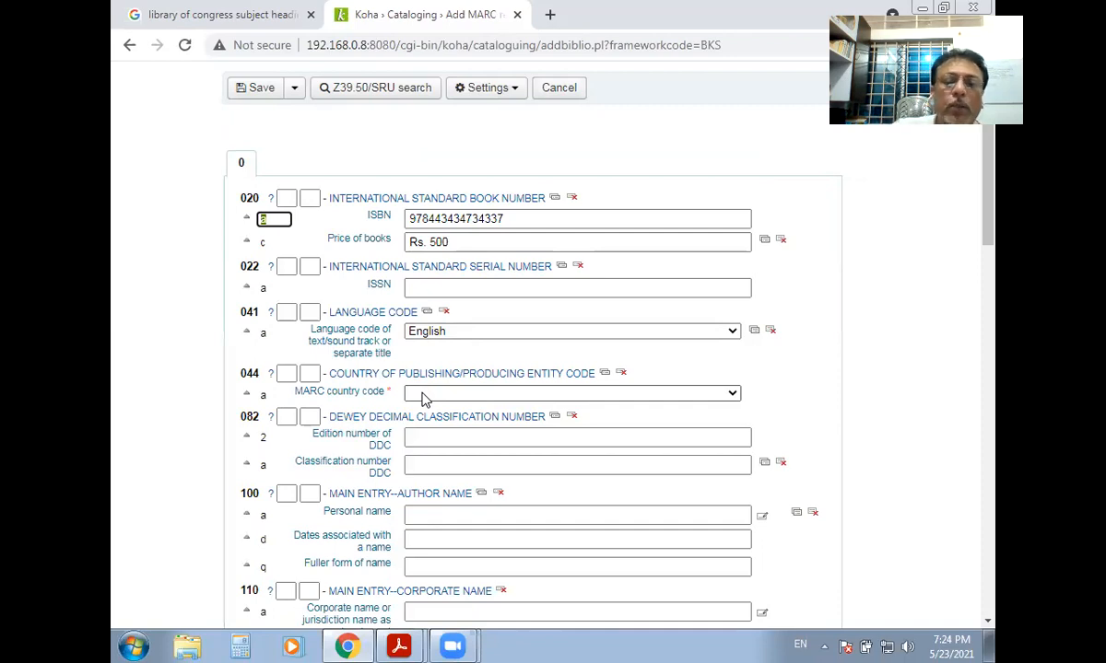
click(737, 396)
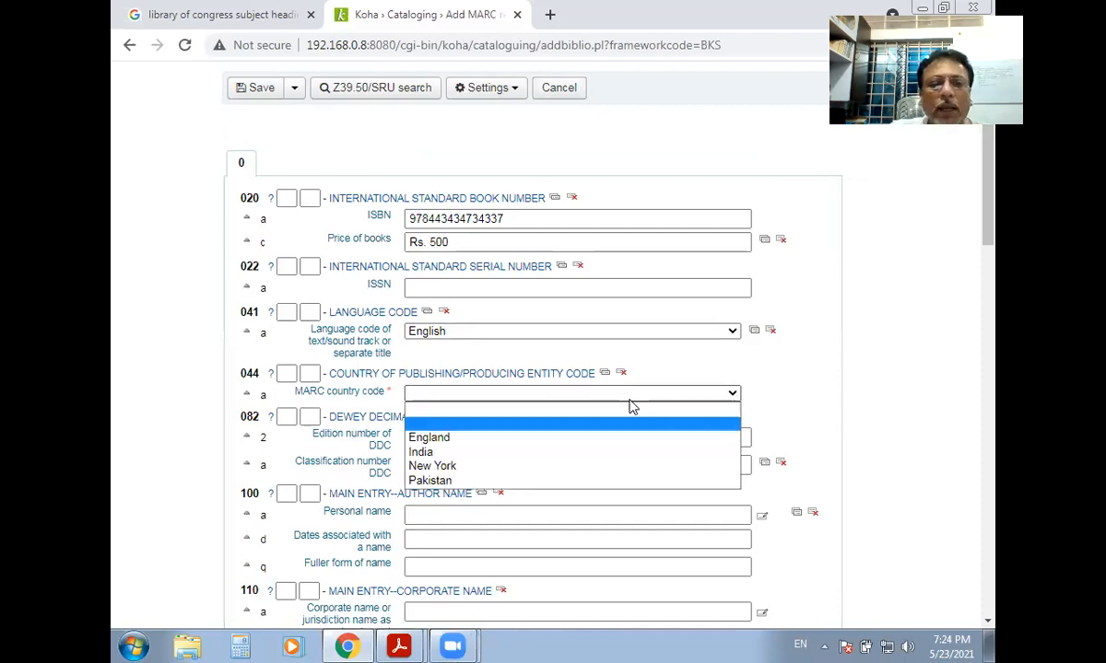
click(421, 452)
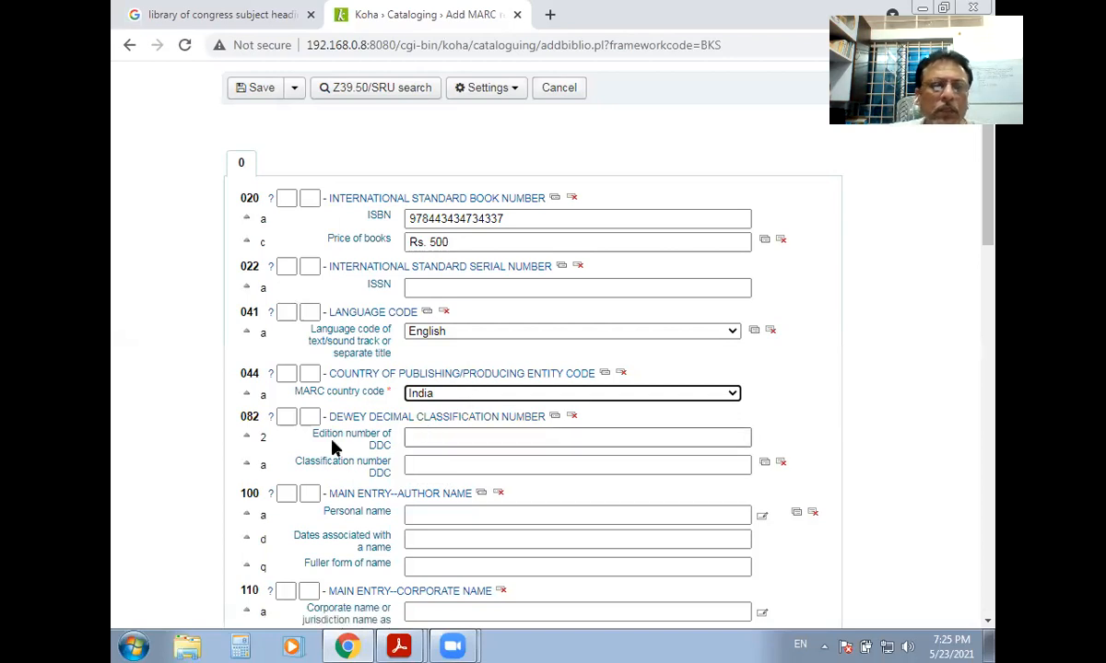
click(245, 463)
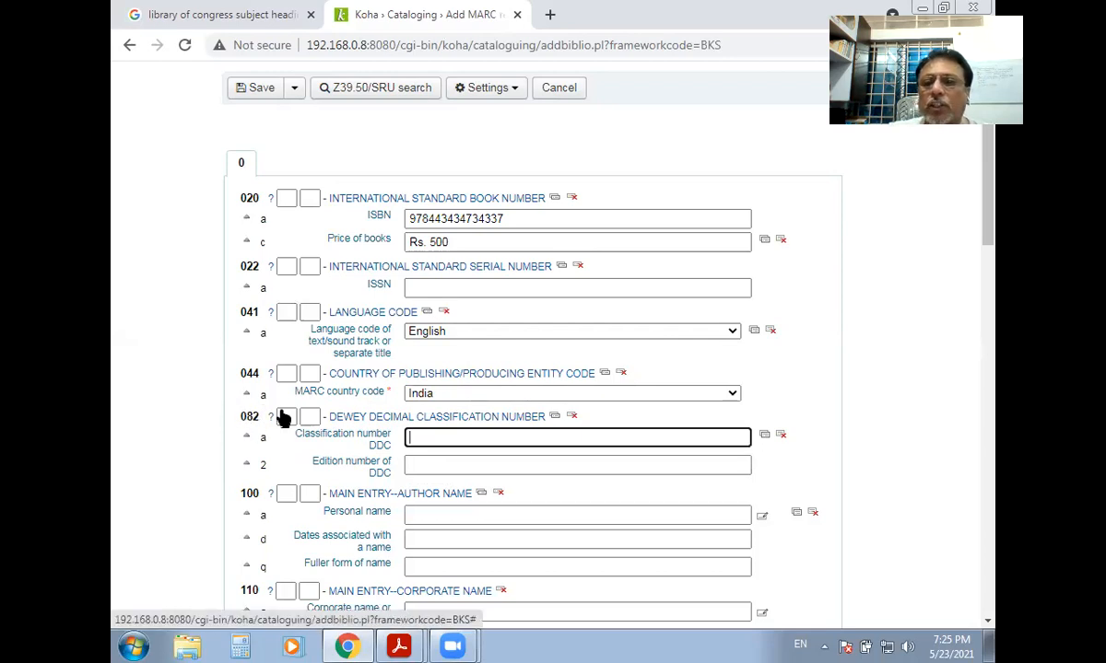
click(280, 414)
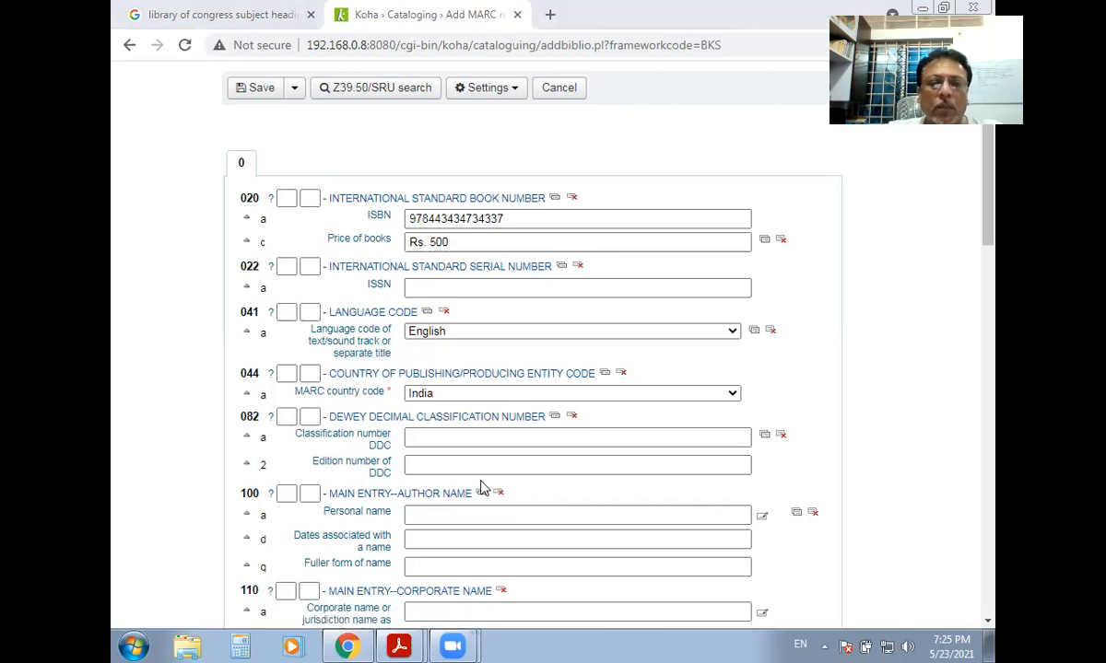
click(442, 439)
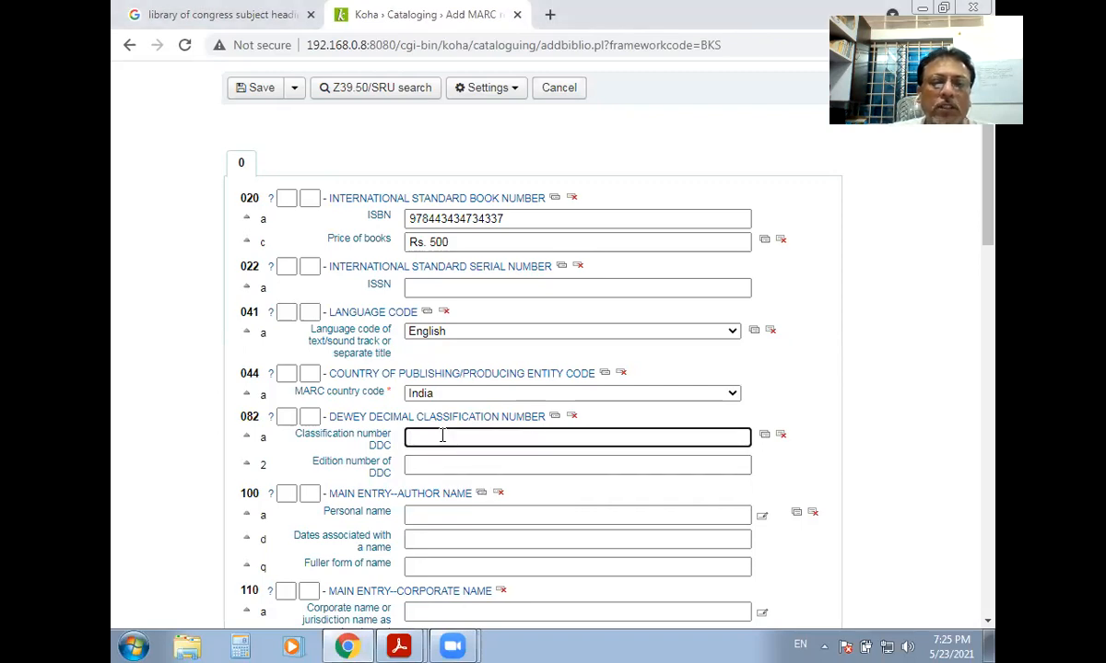
text(53)
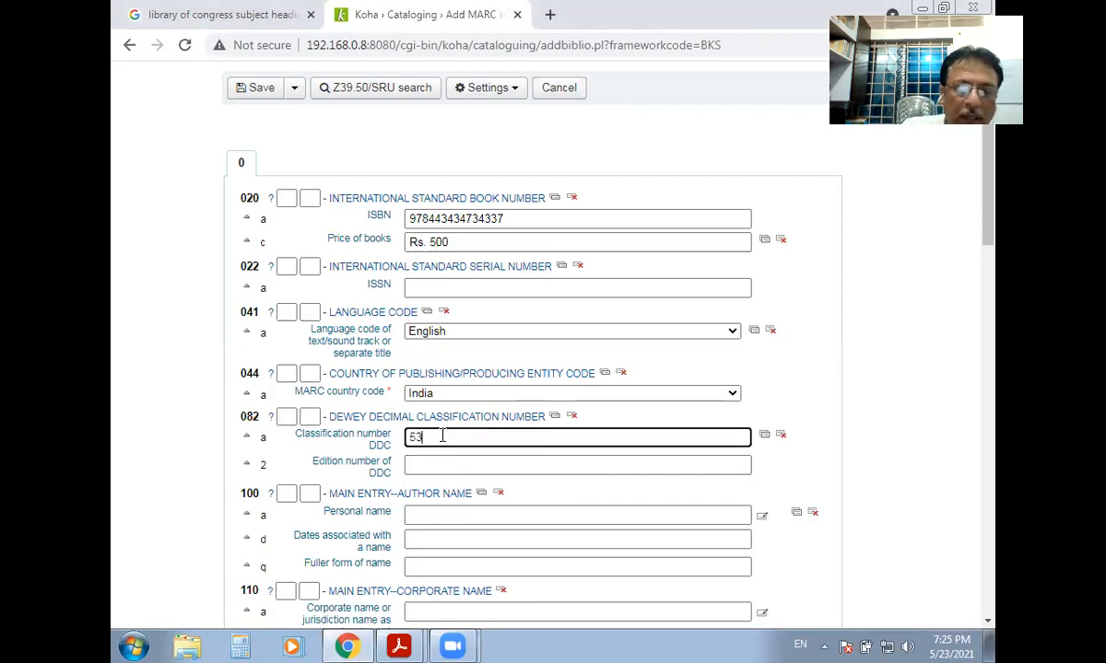
text(0)
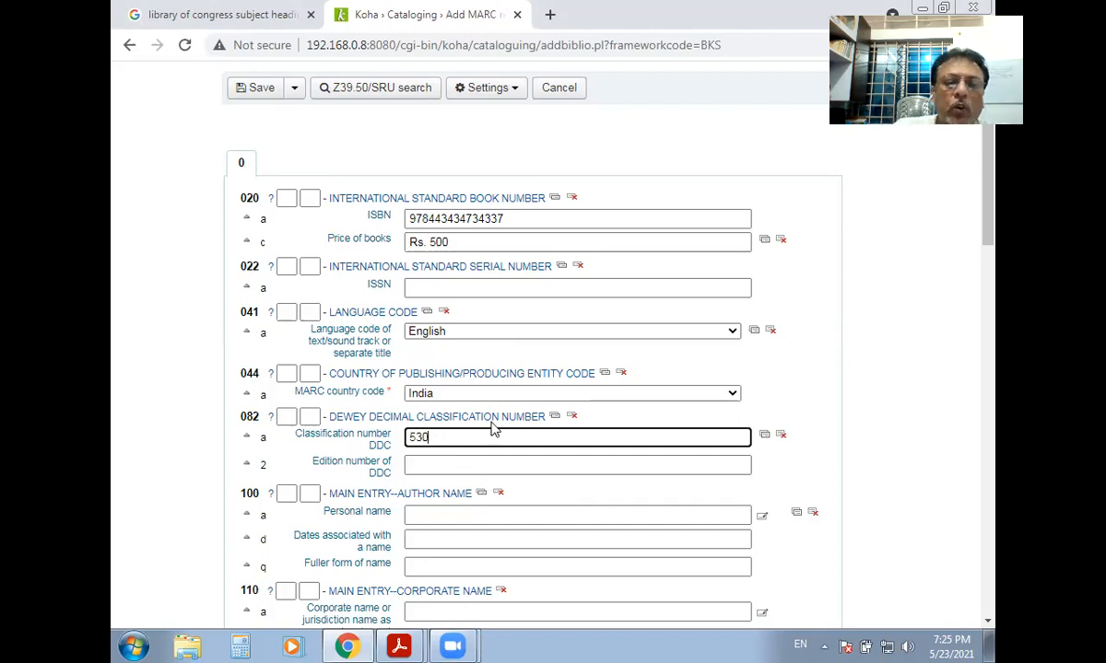
drag(426, 437, 405, 438)
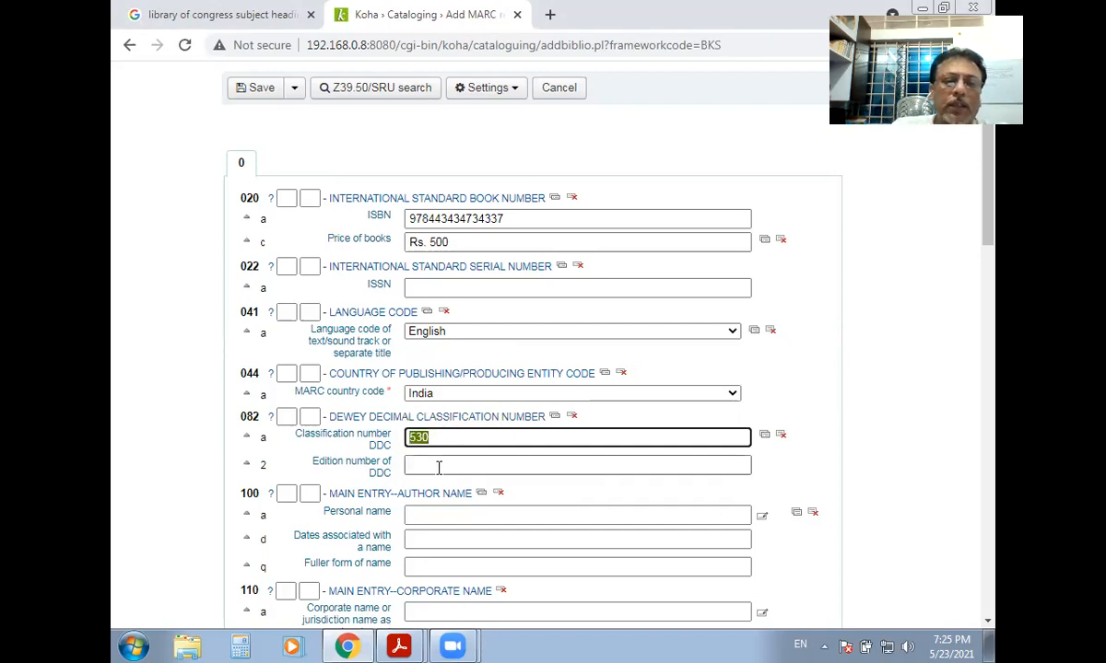
click(425, 465)
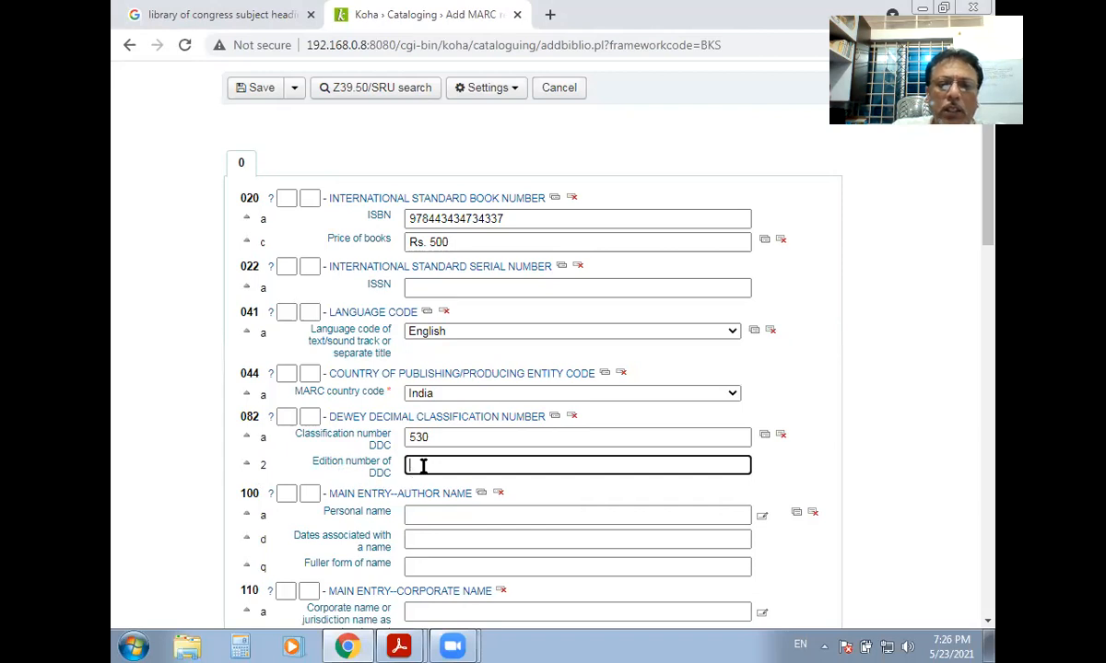
double_click(419, 437)
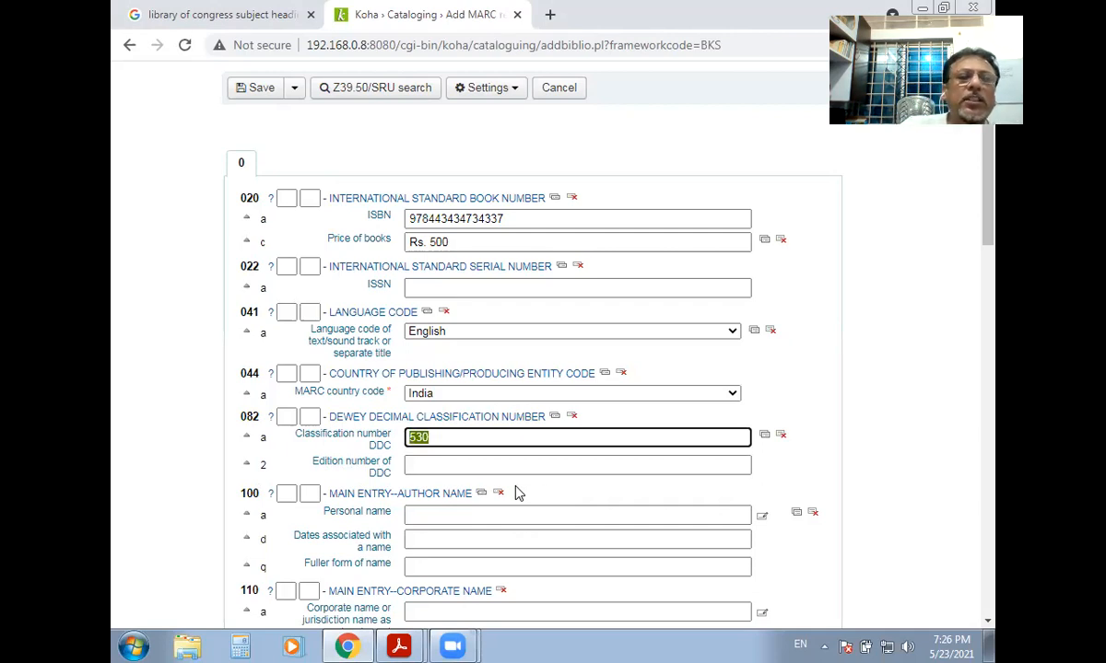
mouse_move(403, 645)
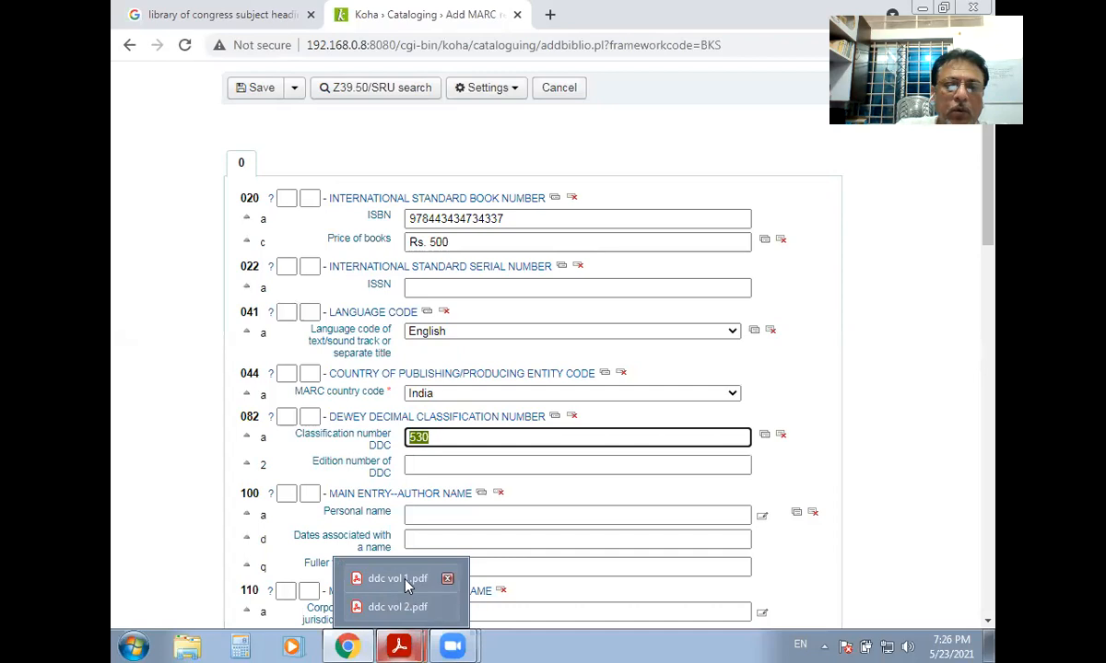
click(405, 579)
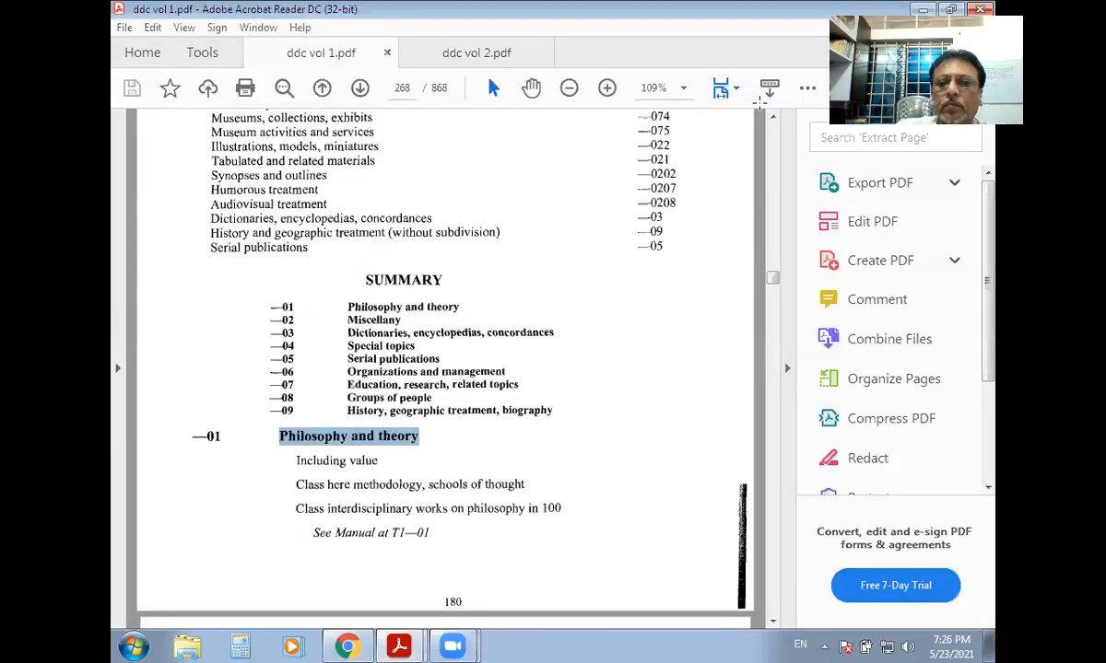
drag(783, 277, 774, 119)
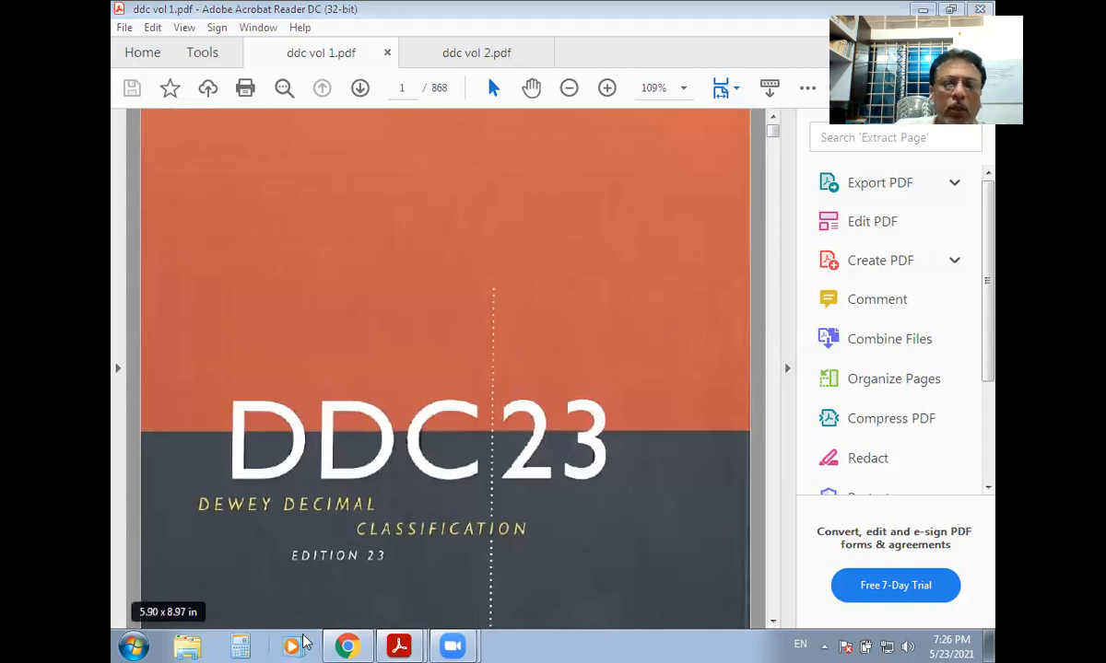
mouse_move(343, 645)
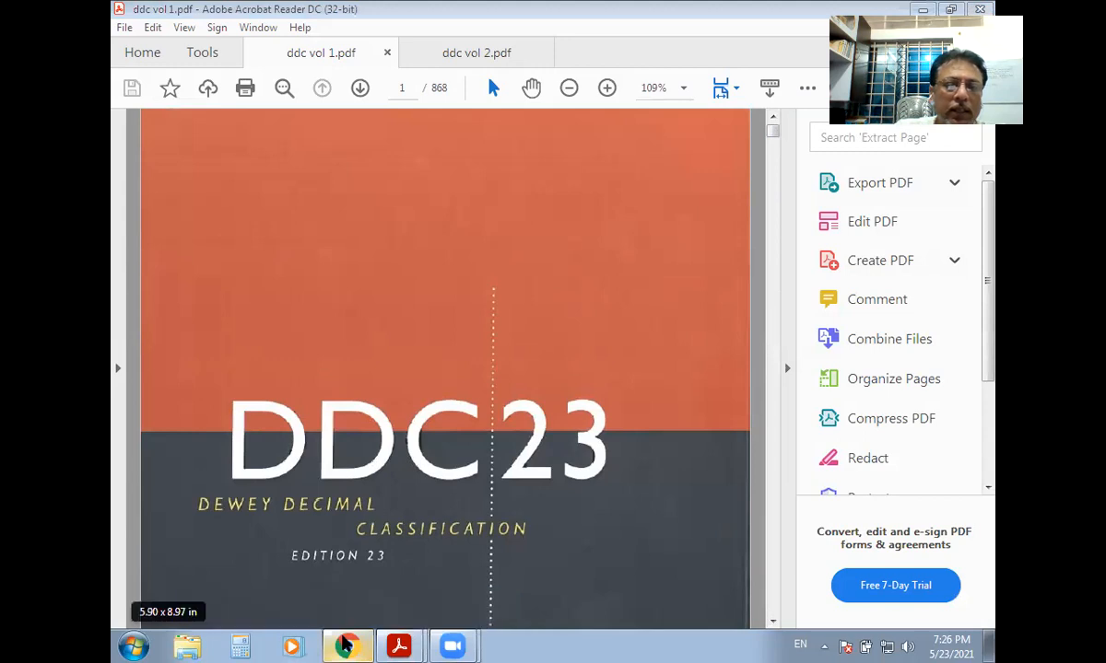
click(324, 604)
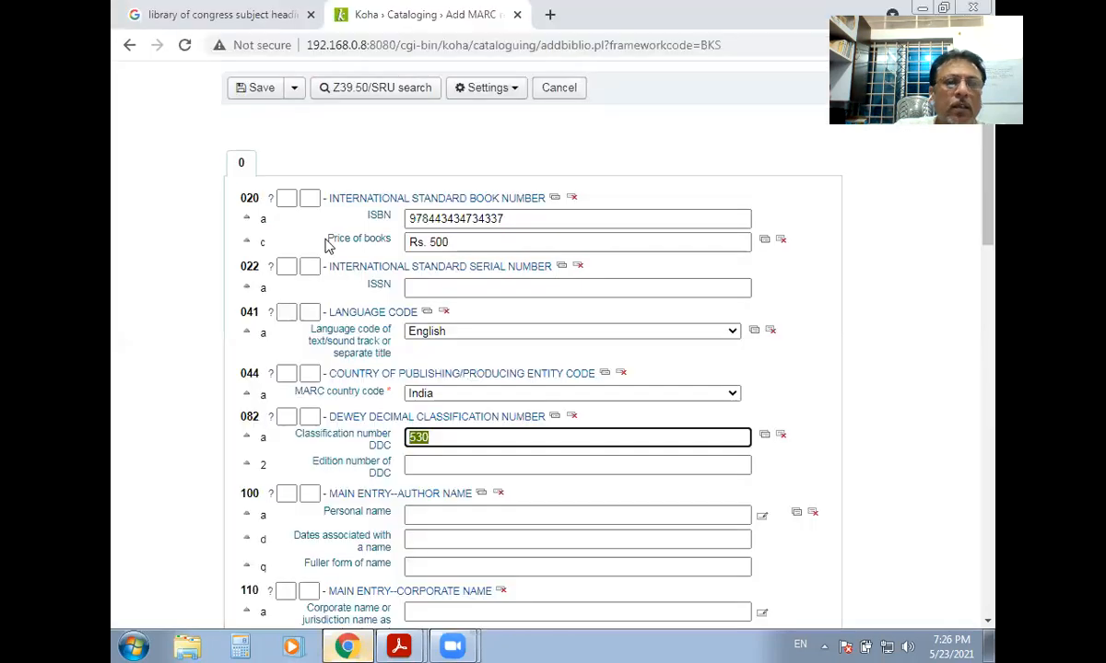
Enter 23 as the DDC edition number in 082 $2, removing stray characters.
click(411, 467)
text(23)
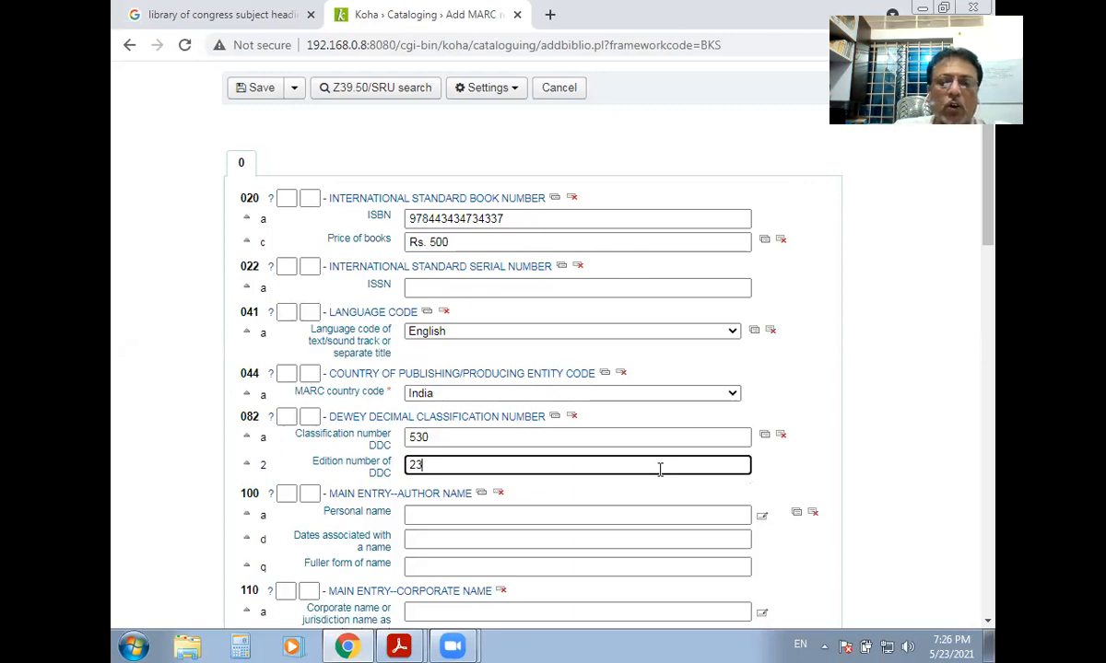
text(rf)
key(BackSpace)
key(BackSpace)
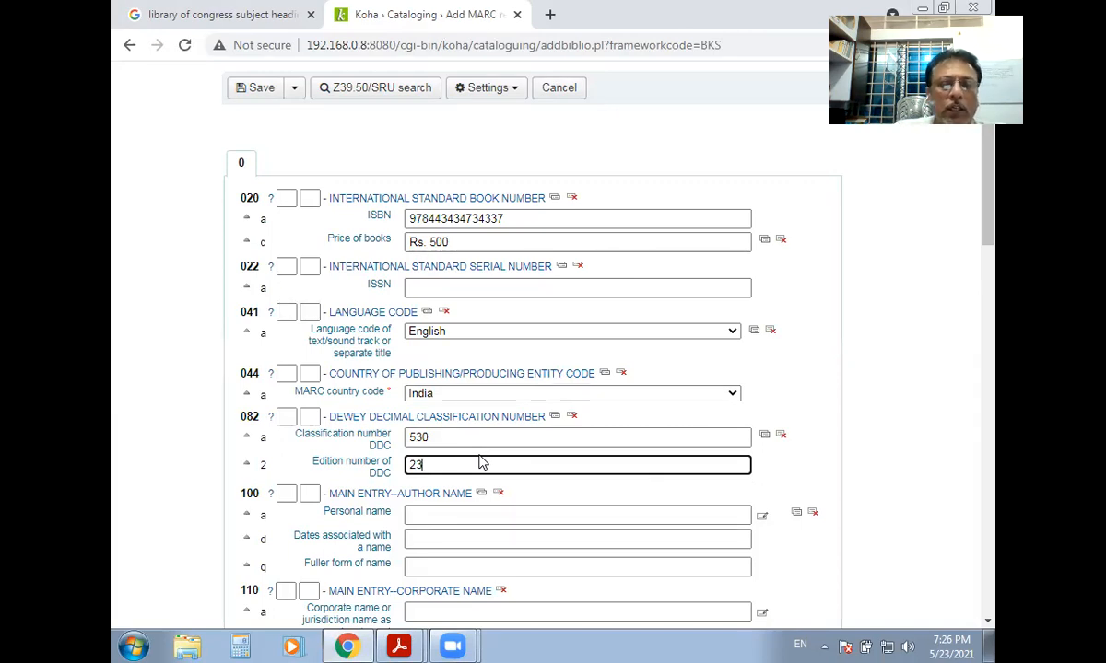
Point out tag 100 and its subfields a, d and fuller form of name, then focus Personal name.
scroll(495, 497, down, 2)
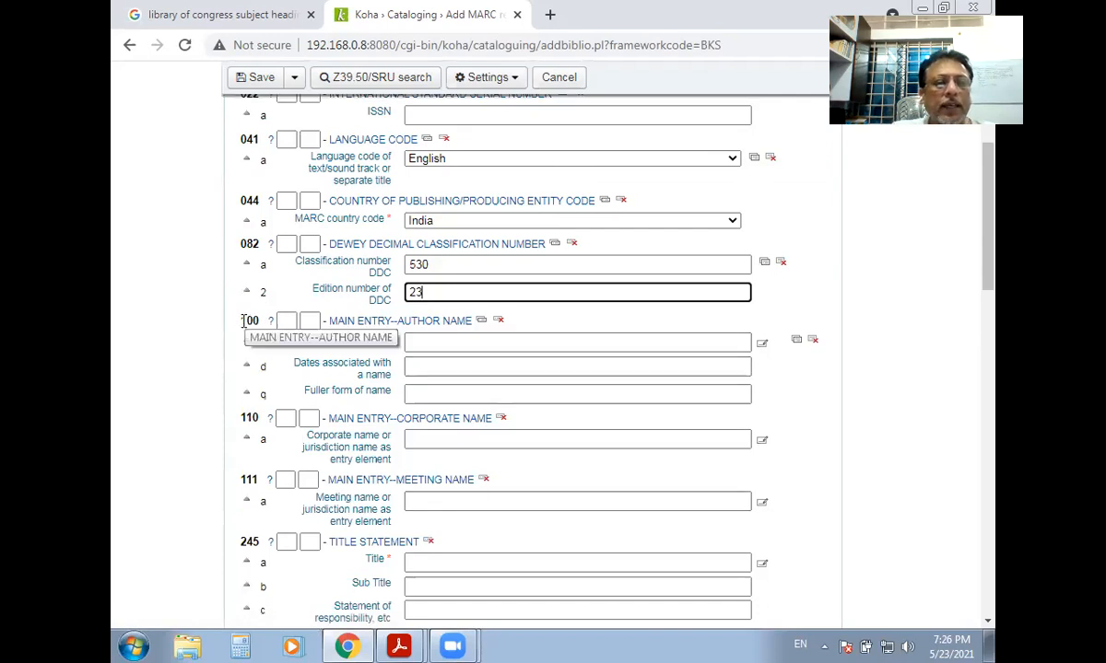
drag(241, 320, 260, 320)
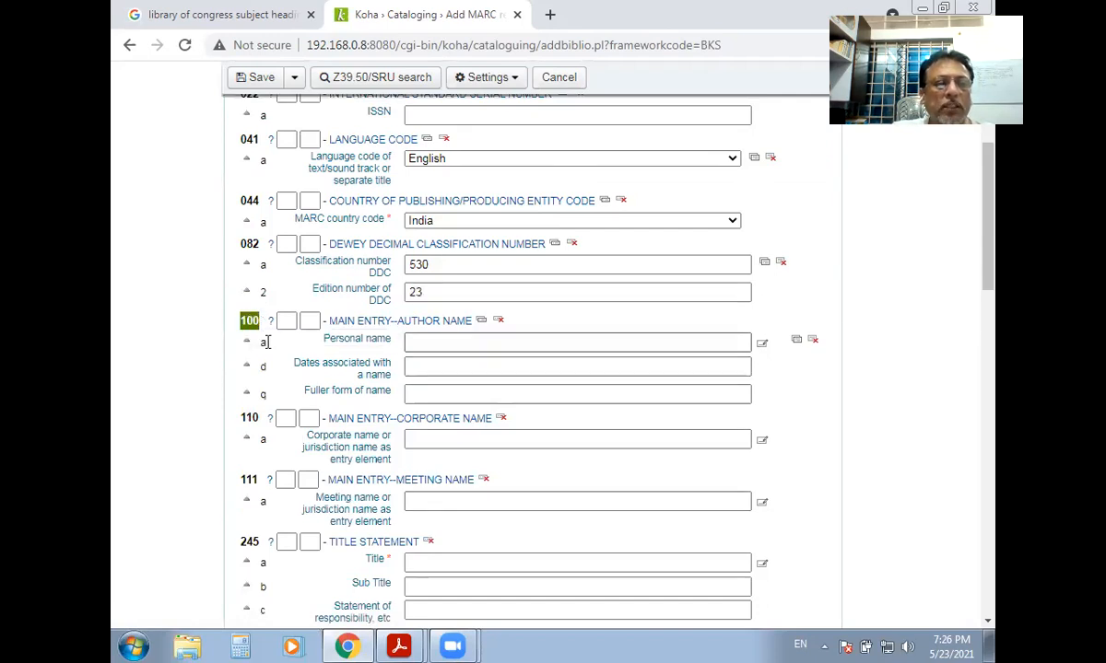
click(264, 342)
click(263, 367)
click(262, 394)
click(427, 339)
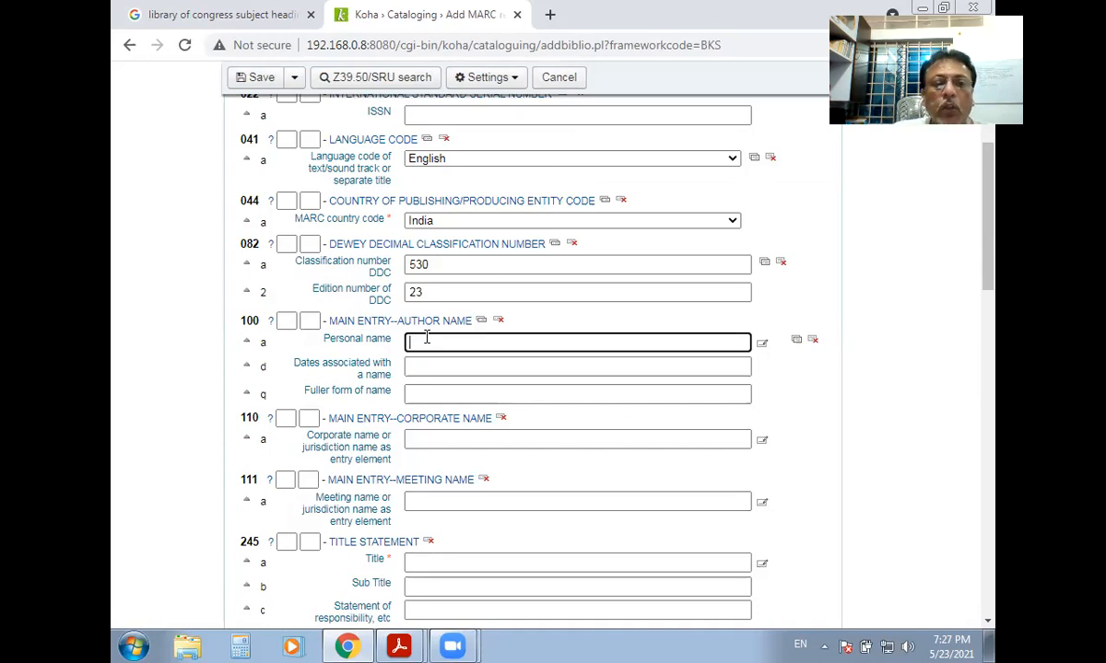
Enter the author's personal name in field 100 subfield a and check the entry.
text(Sin)
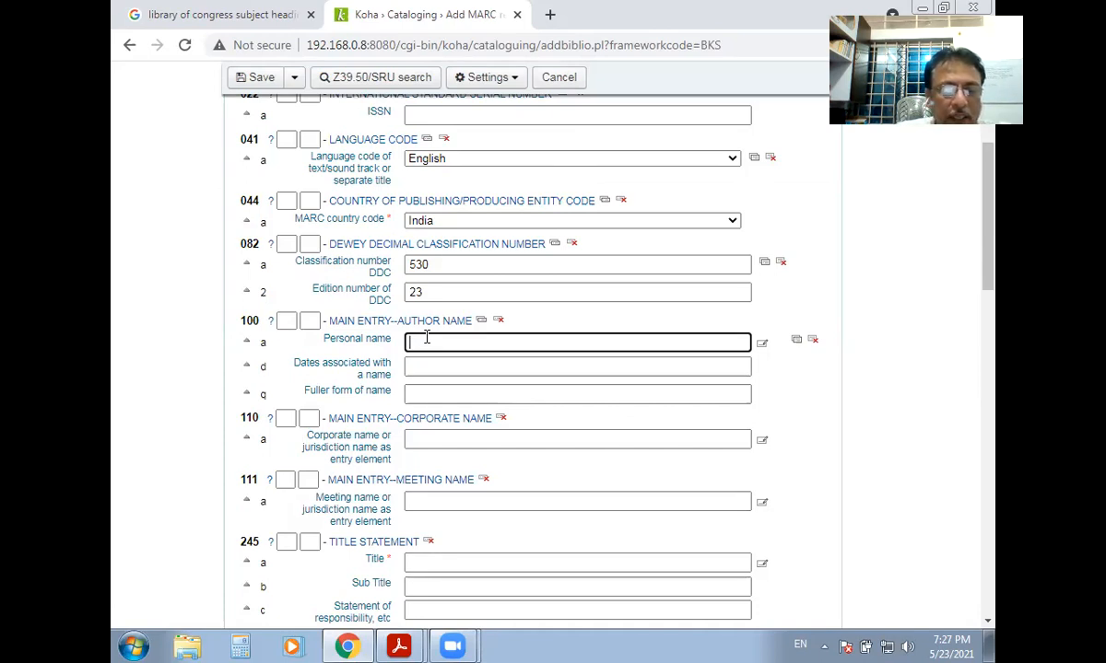
text(ha )
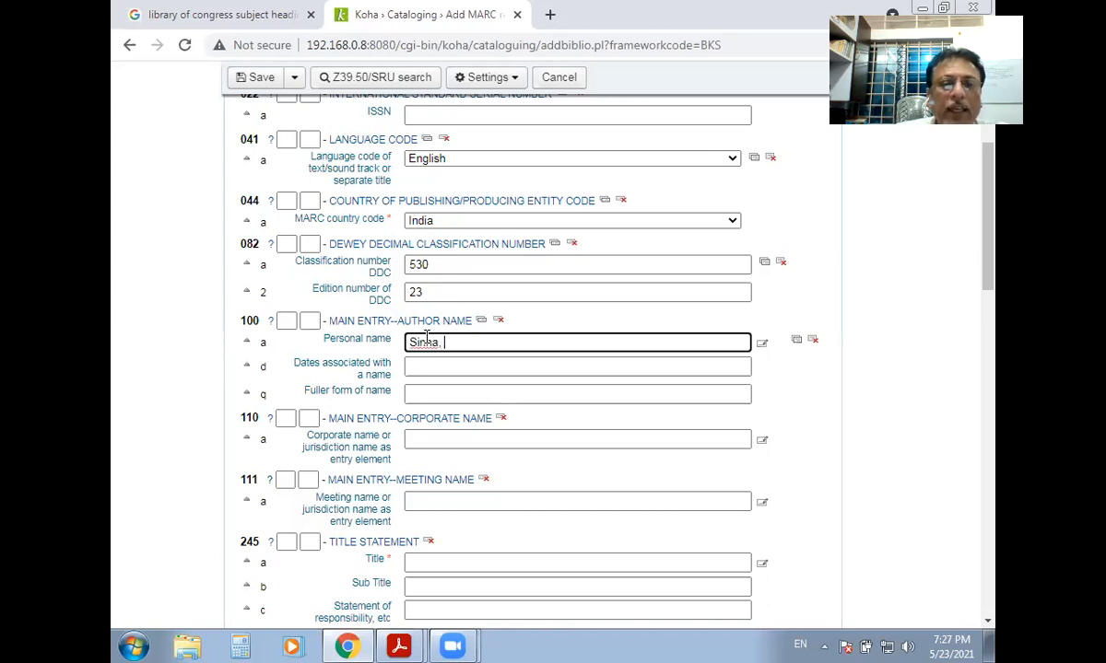
text( A)
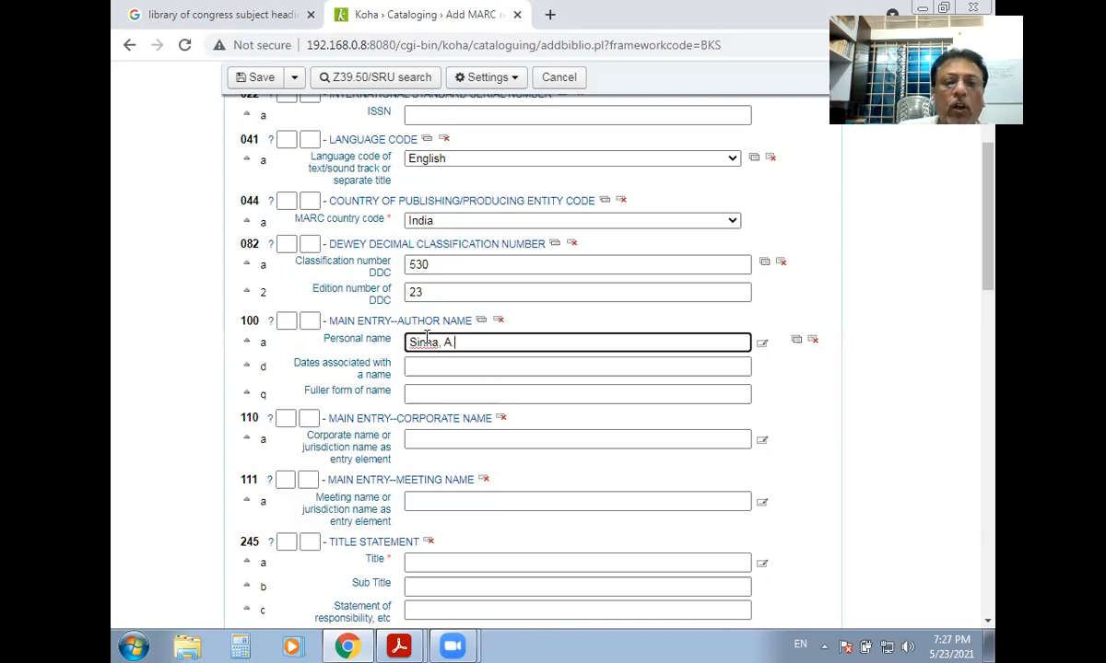
text(. K.)
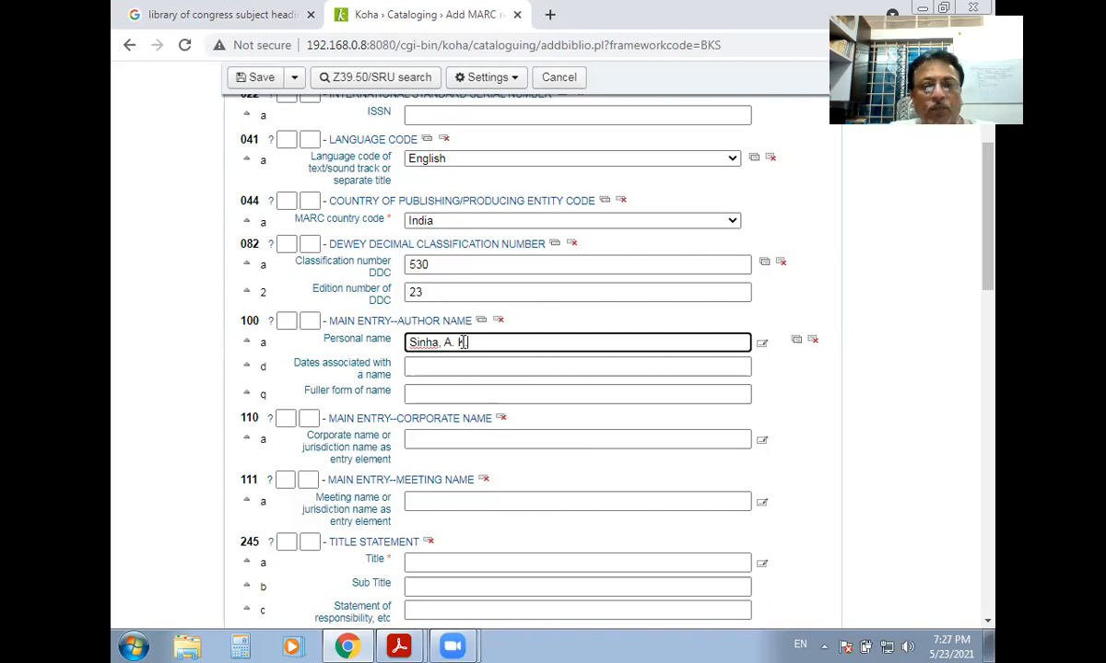
drag(465, 342, 406, 343)
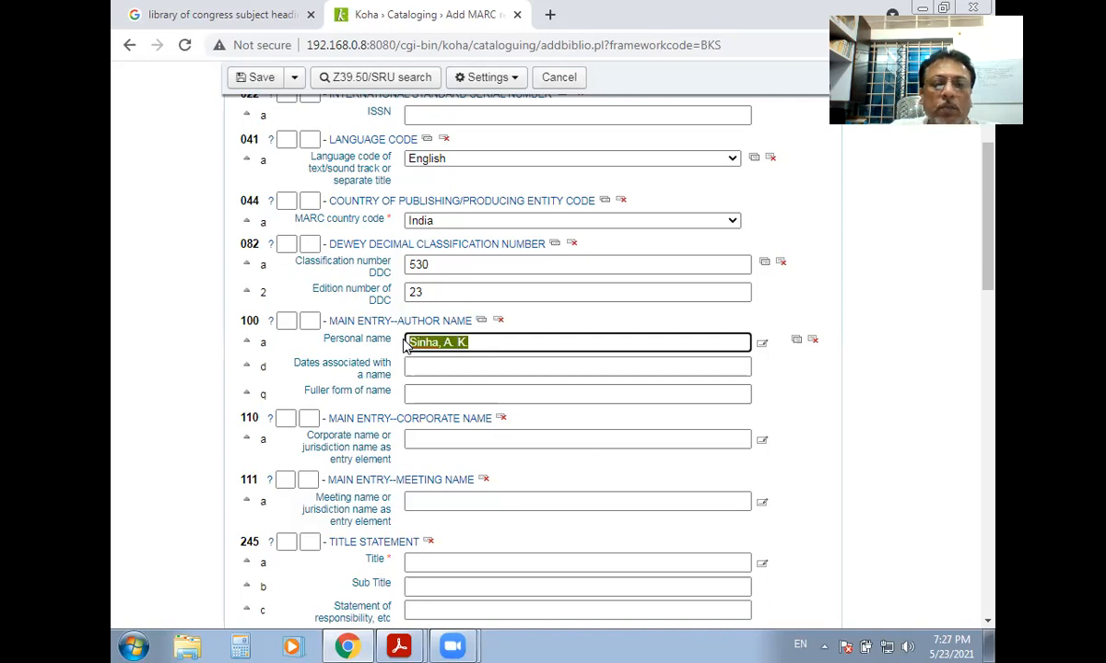
click(428, 366)
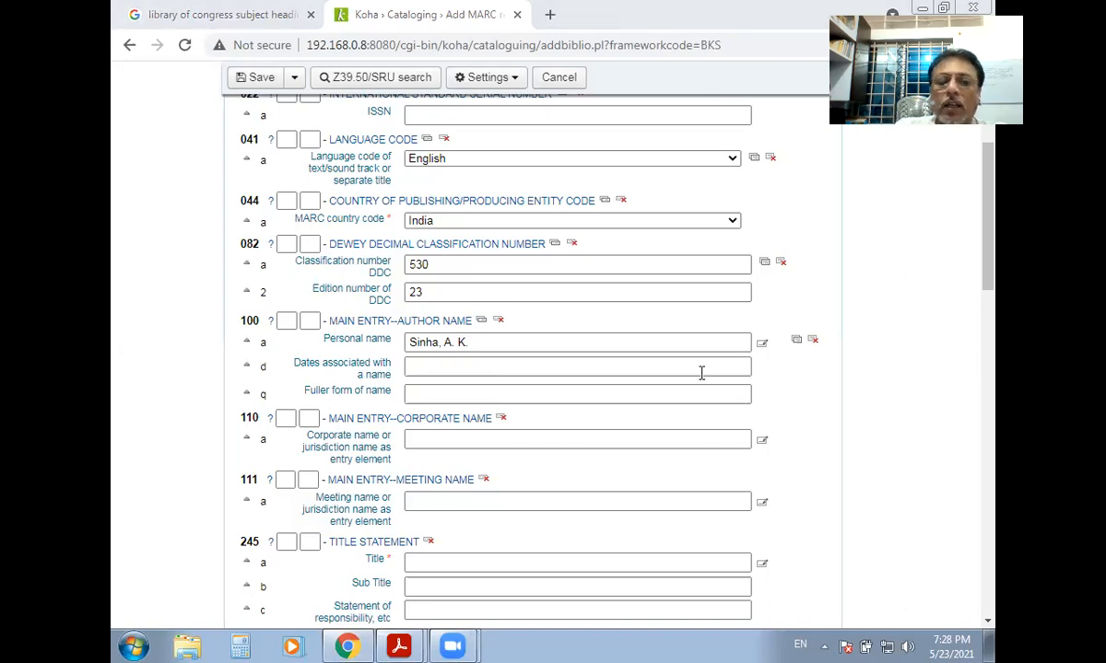
click(423, 368)
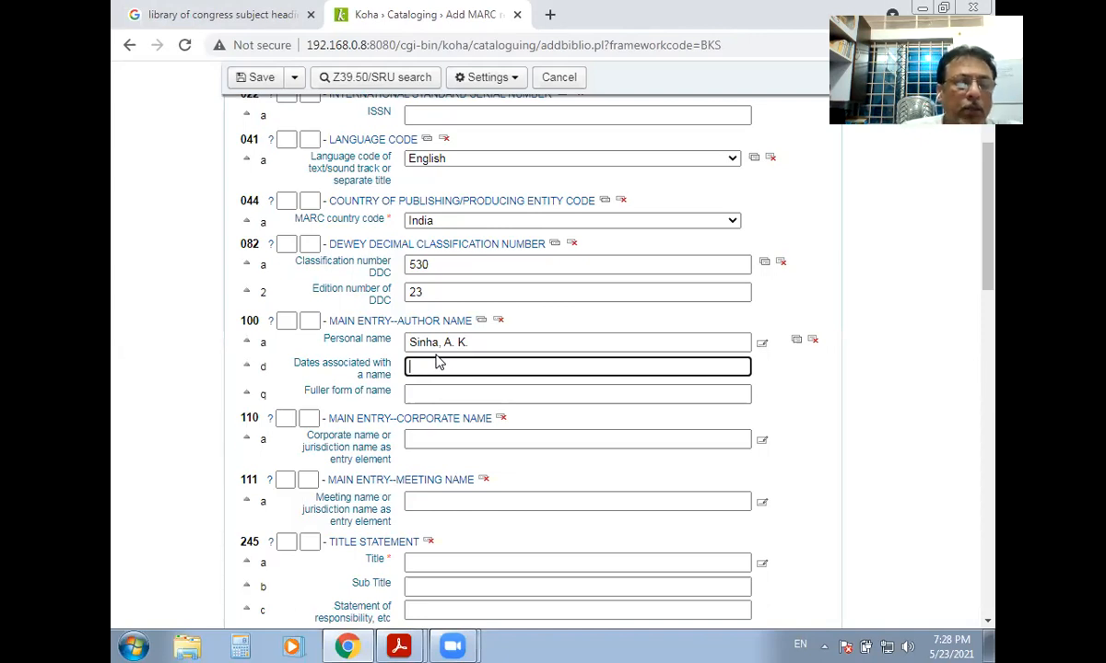
text(1)
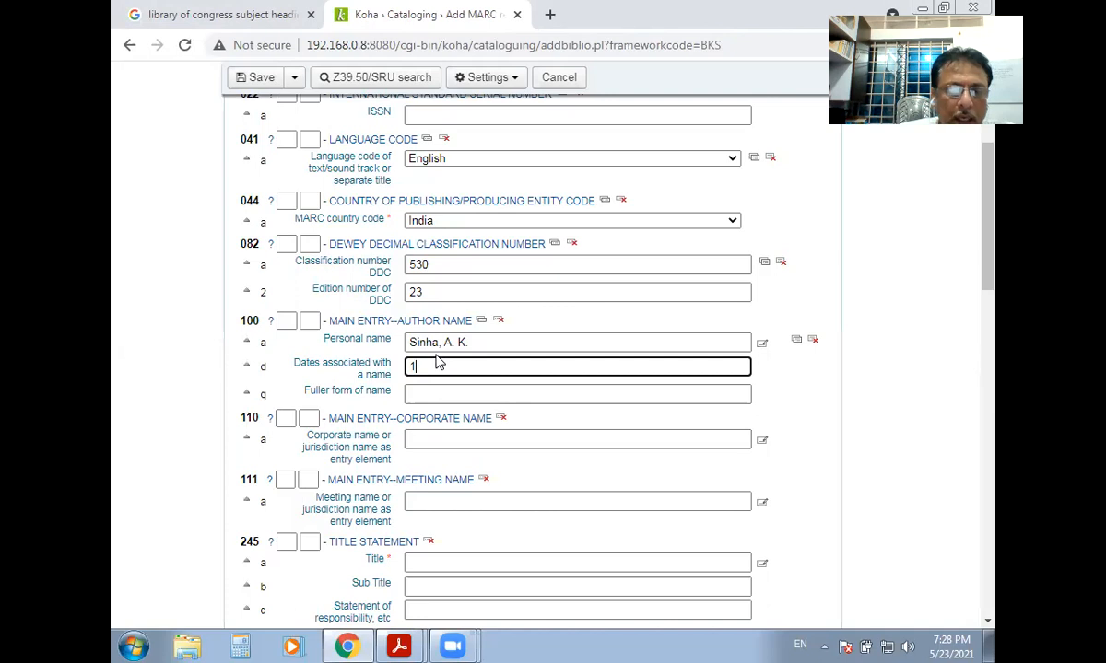
text(960)
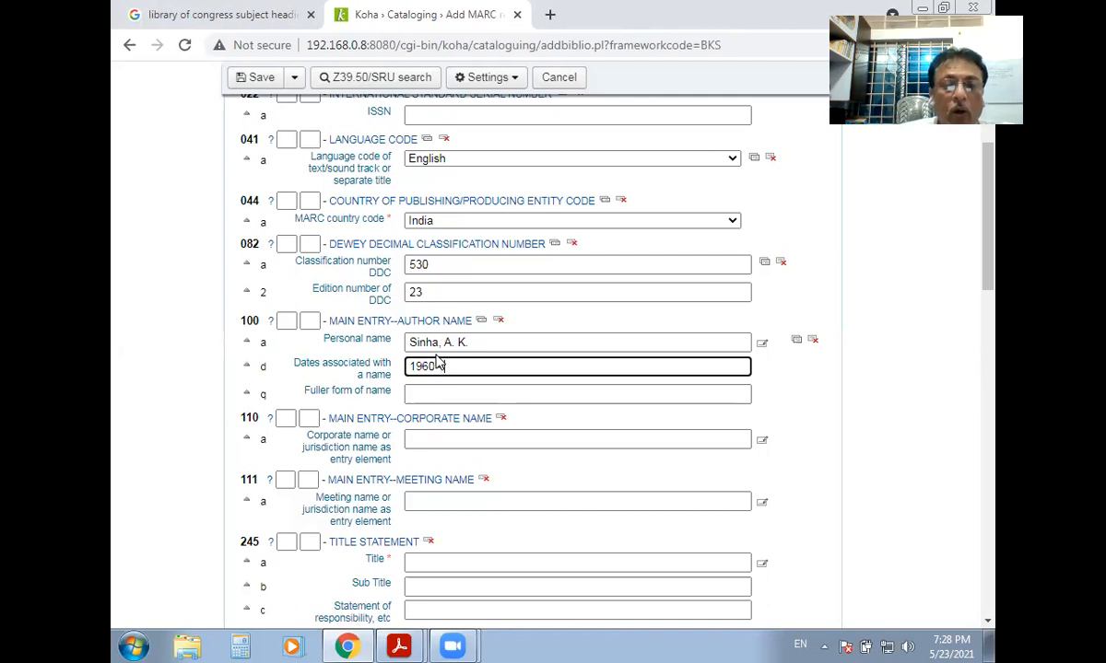
text( -)
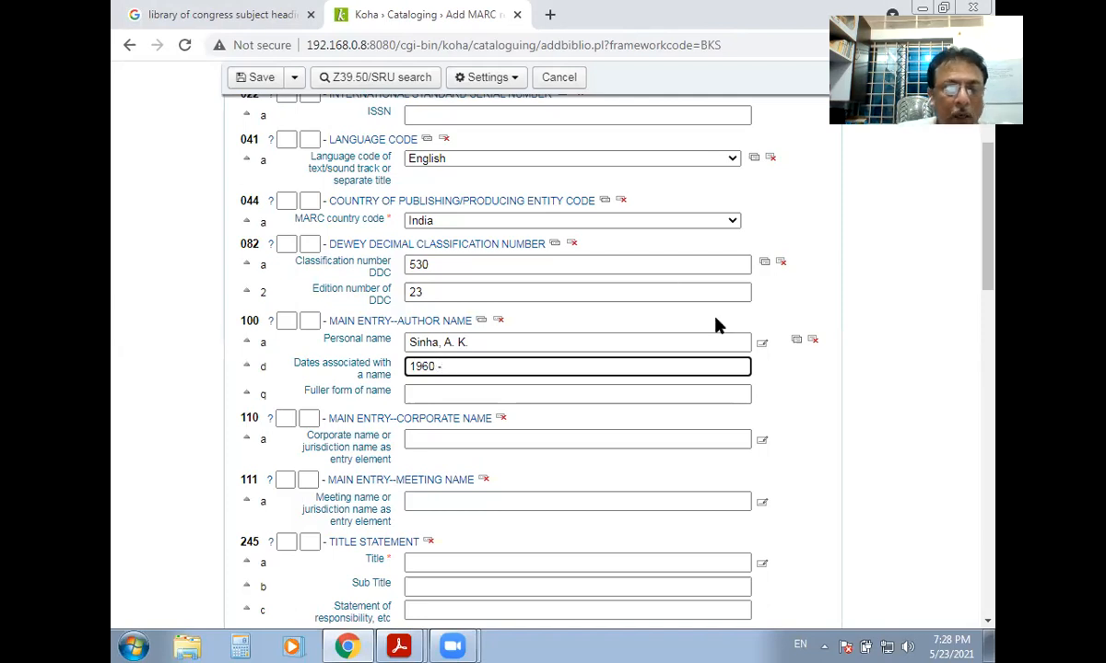
text( 1)
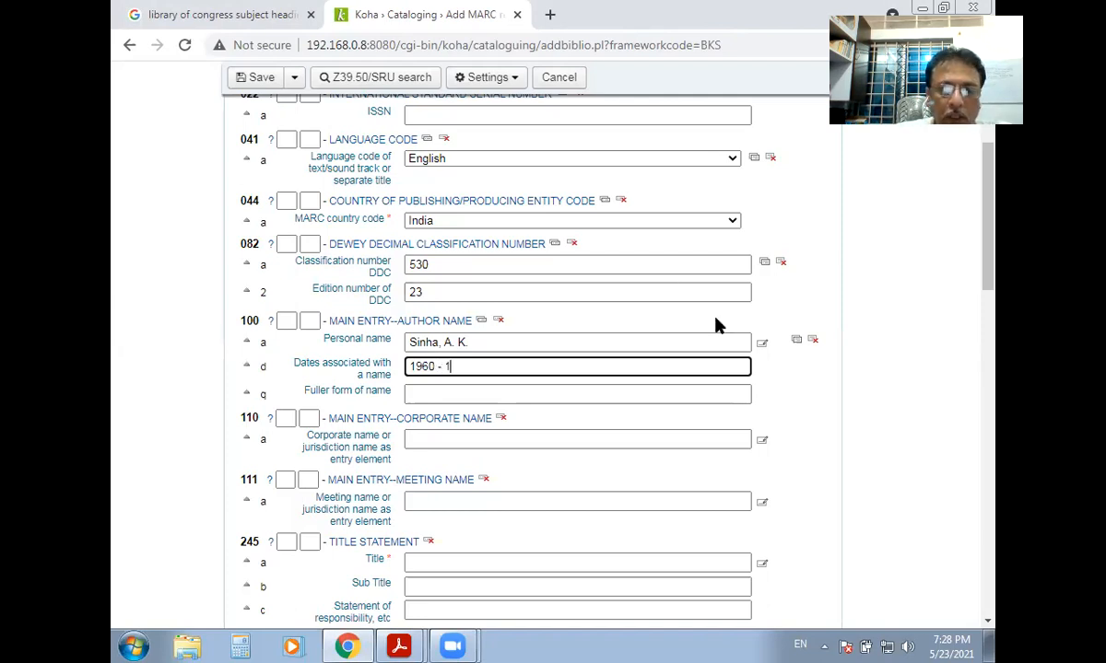
text(920)
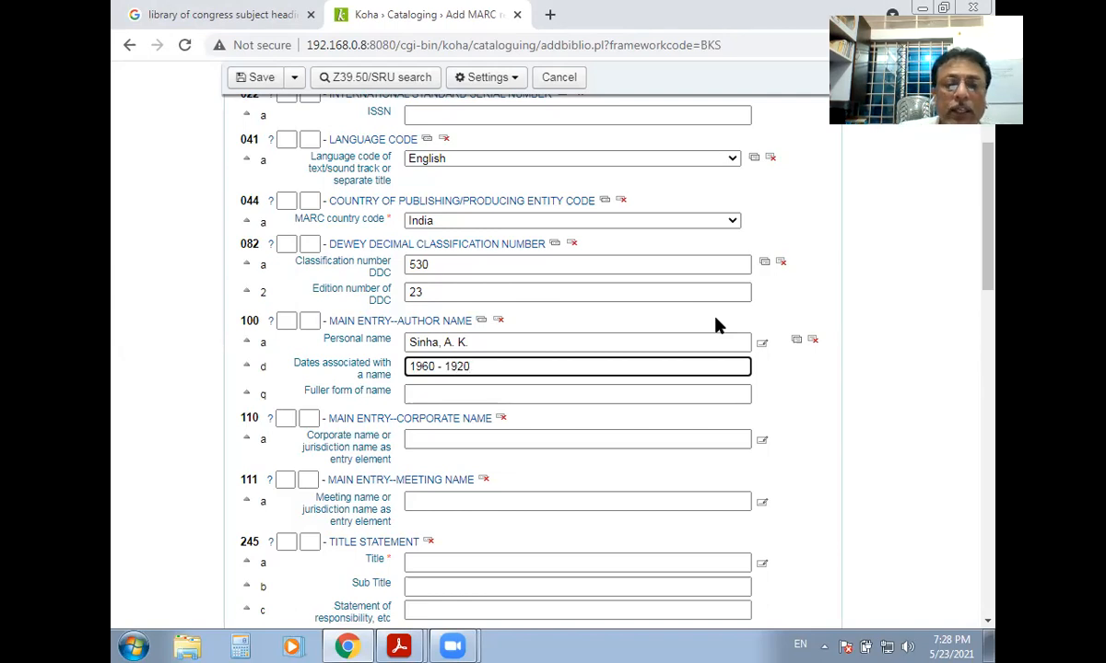
key(BackSpace)
key(BackSpace)
key(BackSpace)
key(BackSpace)
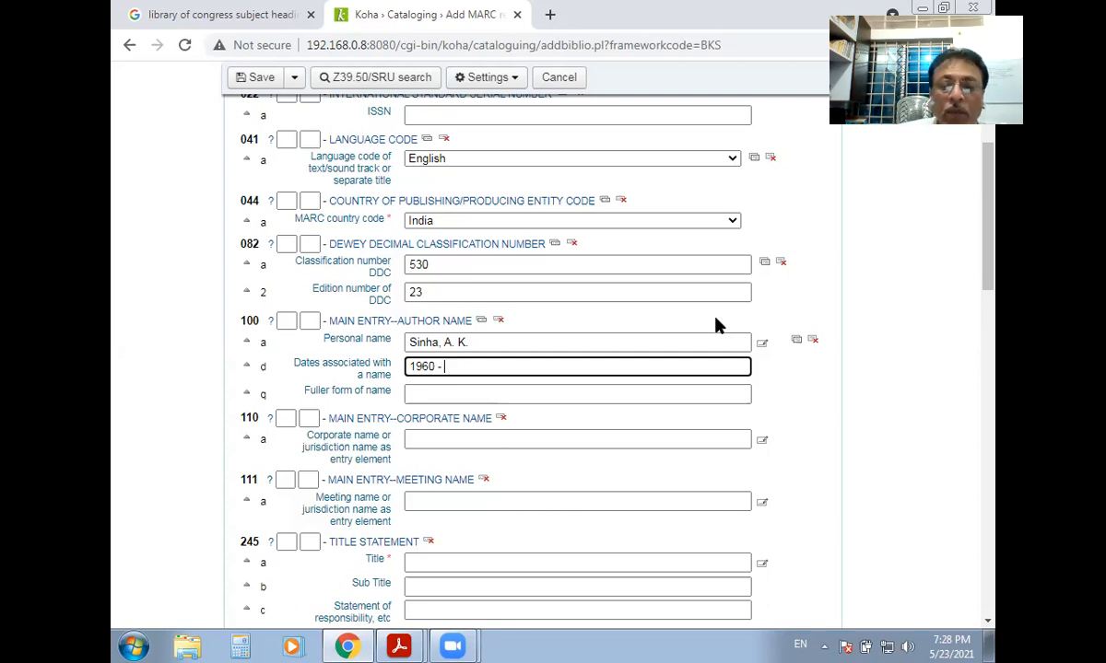
key(BackSpace)
key(BackSpace)
key(BackSpace)
key(BackSpace)
key(BackSpace)
key(BackSpace)
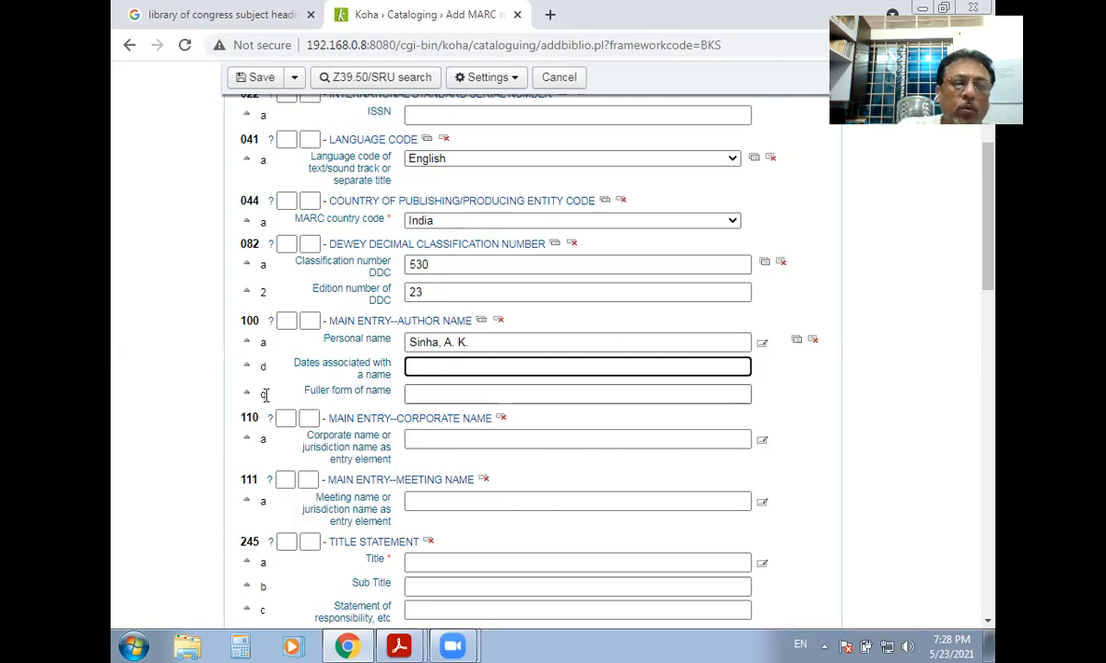
click(419, 394)
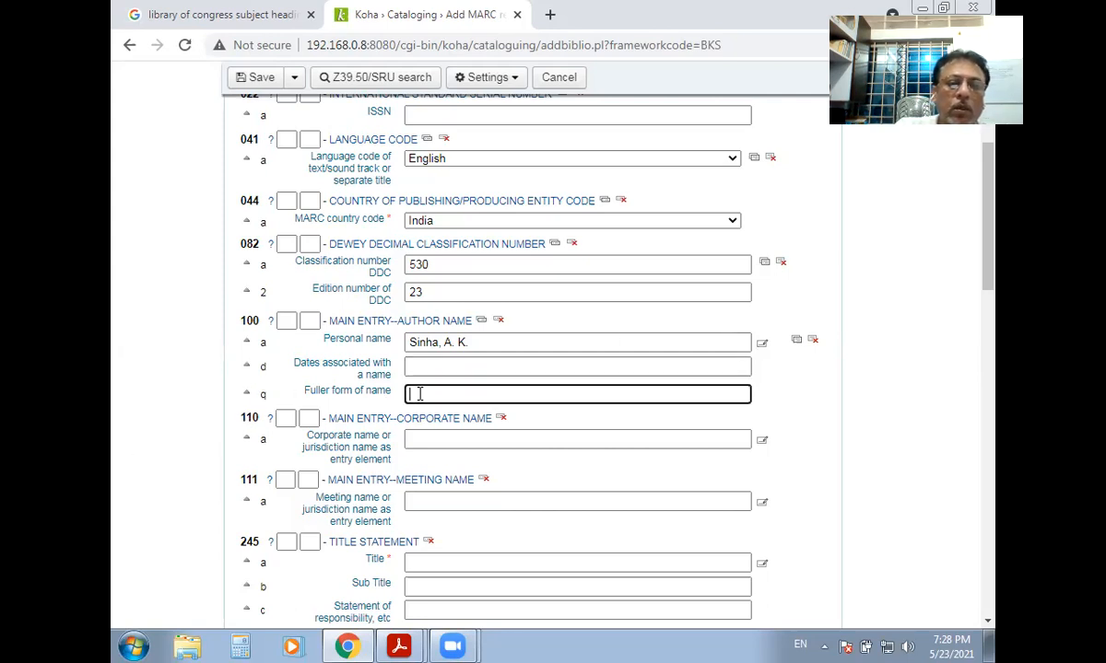
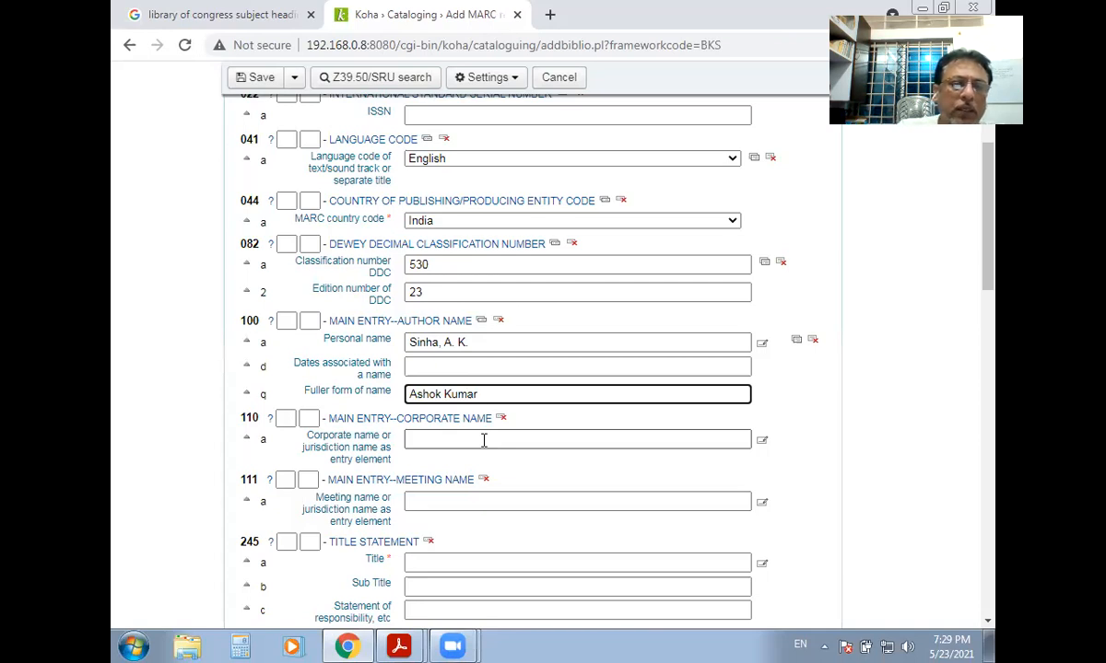
Type the author's fuller form of name into 100 $q and select it to check it.
drag(491, 389, 382, 373)
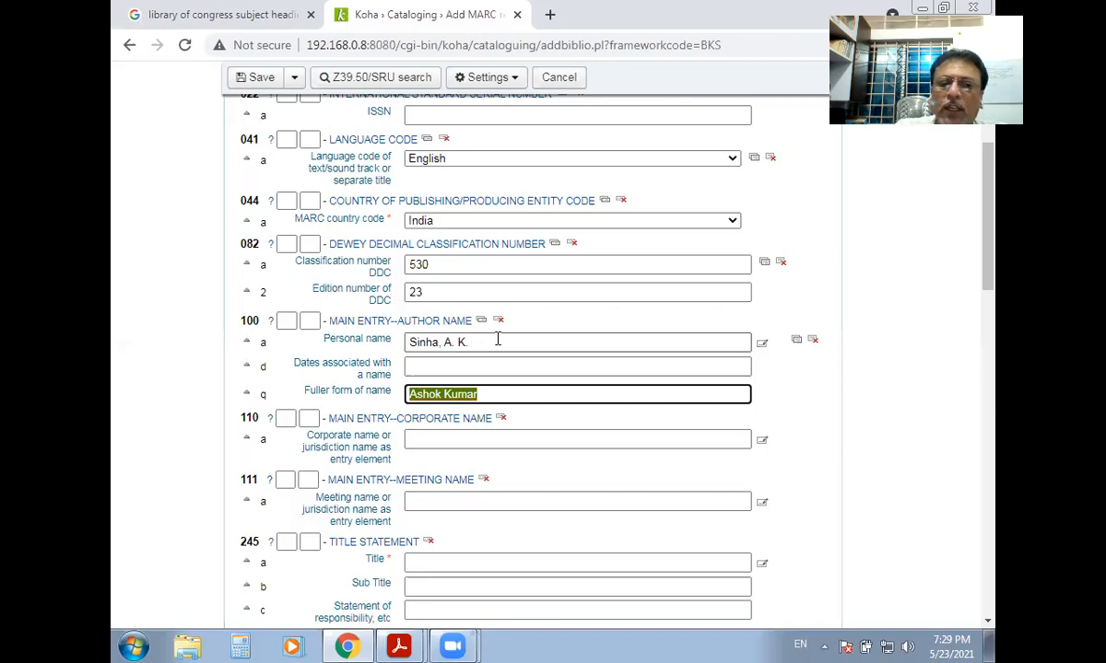
click(485, 394)
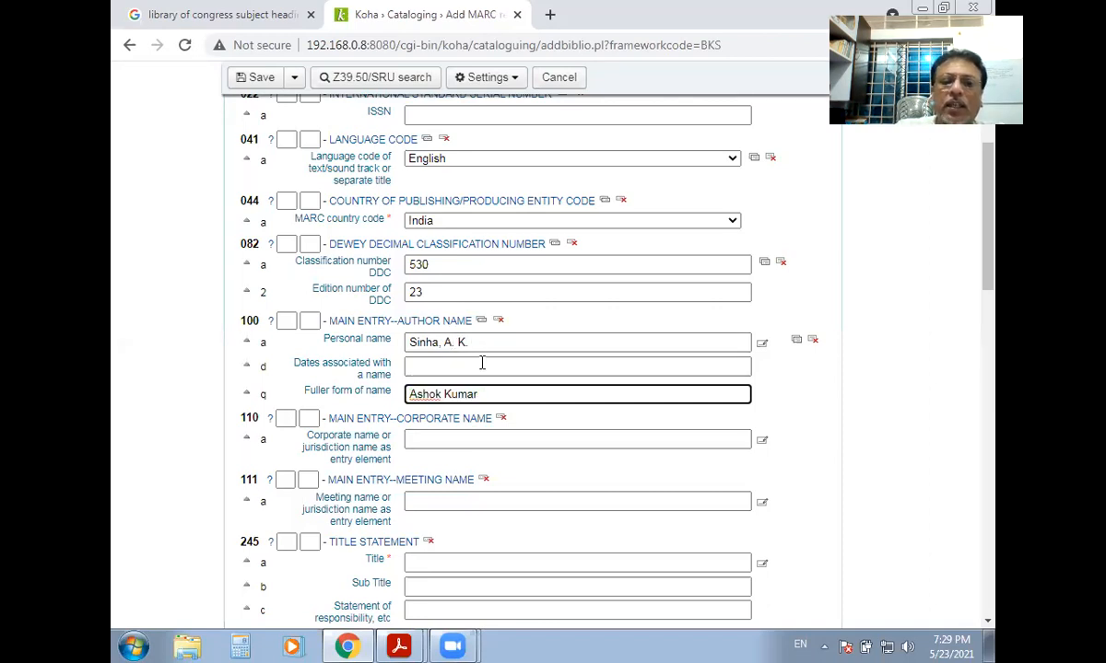
drag(444, 342, 469, 342)
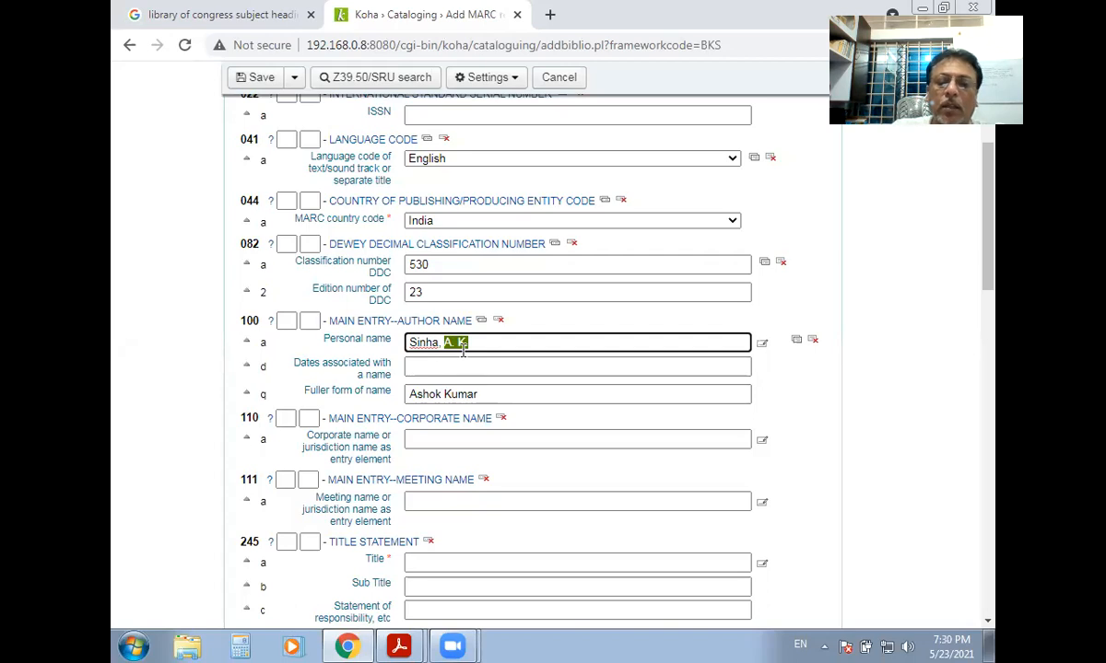
click(498, 391)
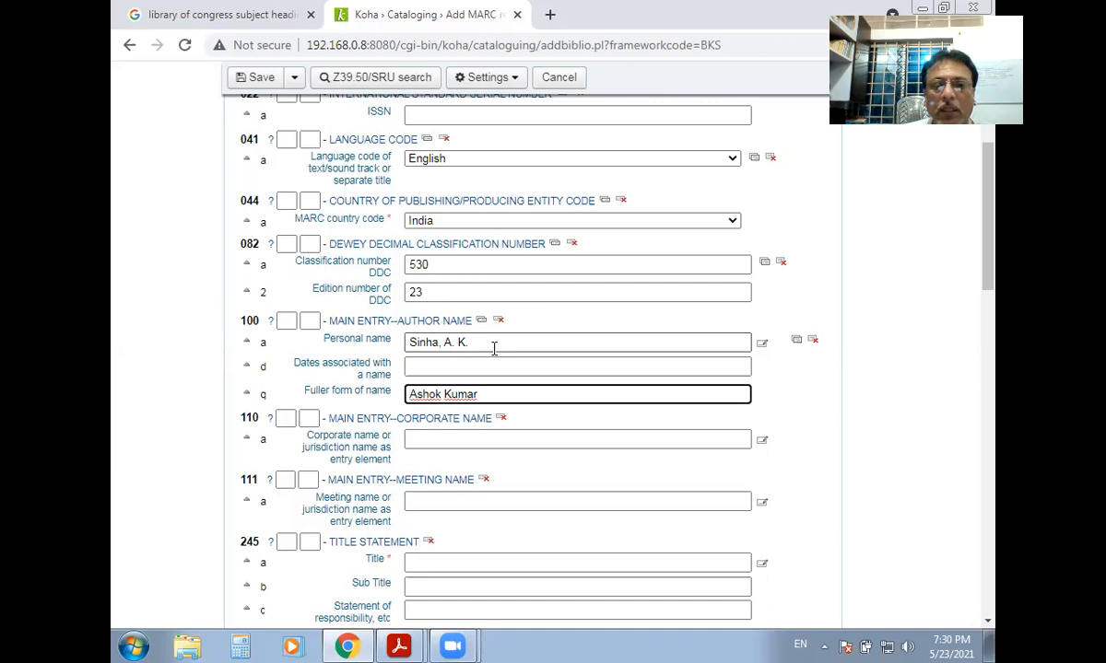
click(435, 366)
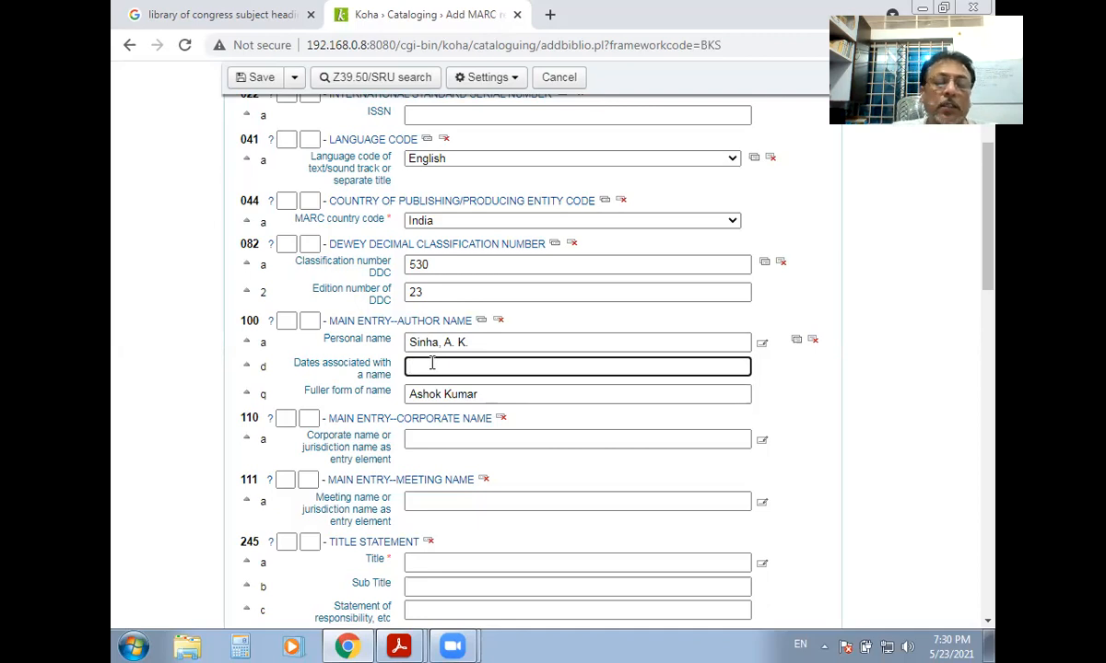
click(503, 394)
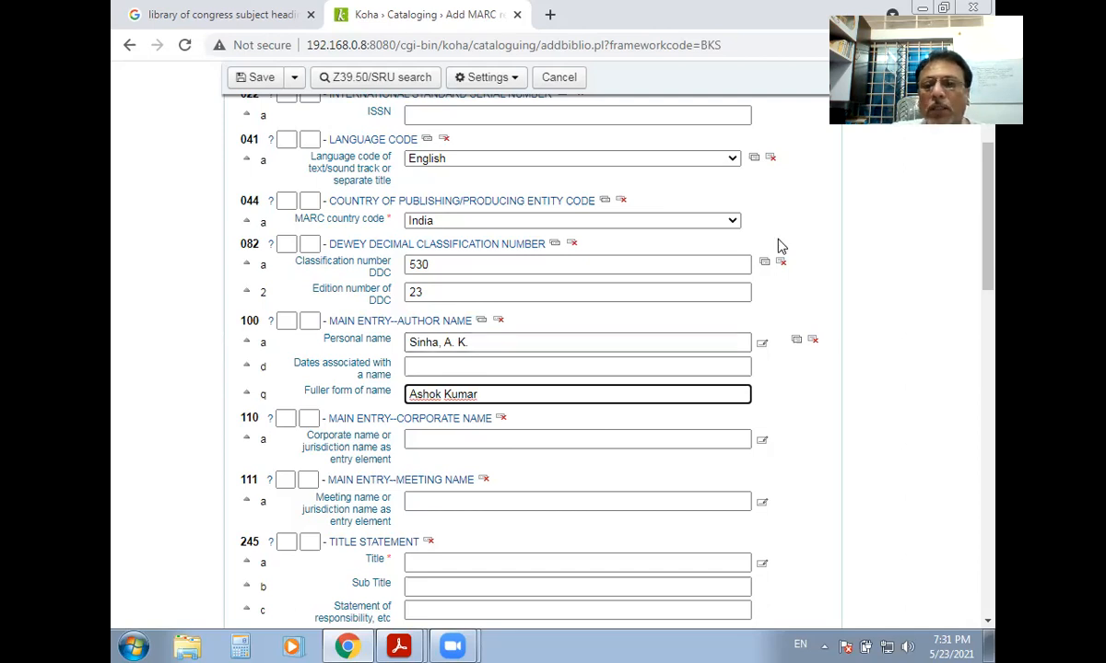
click(423, 439)
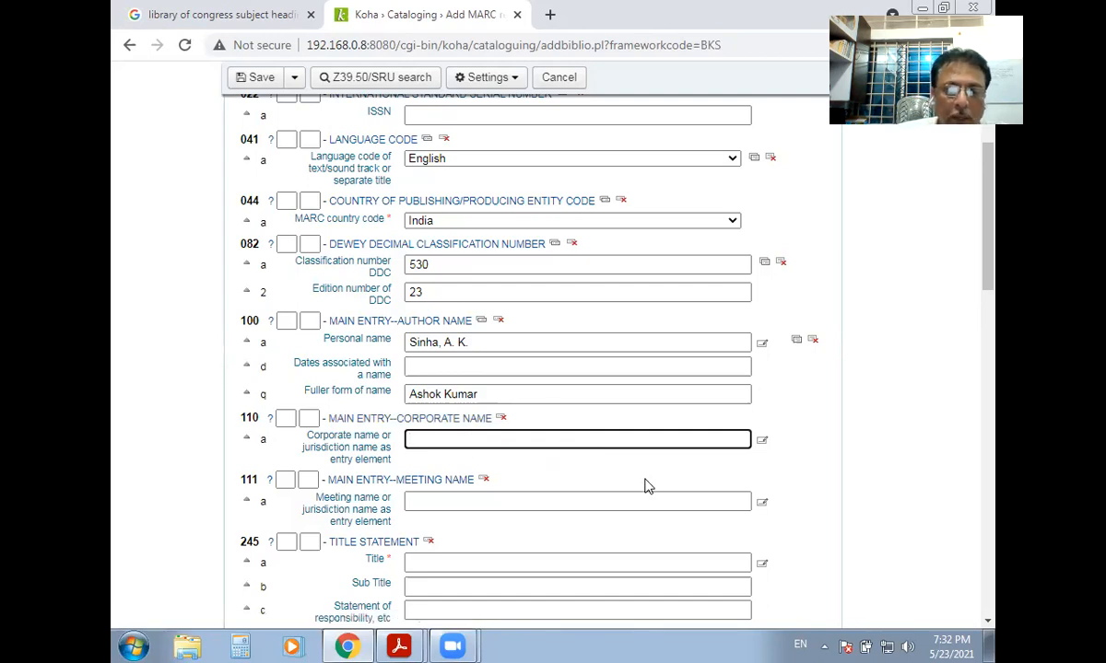
text(India )
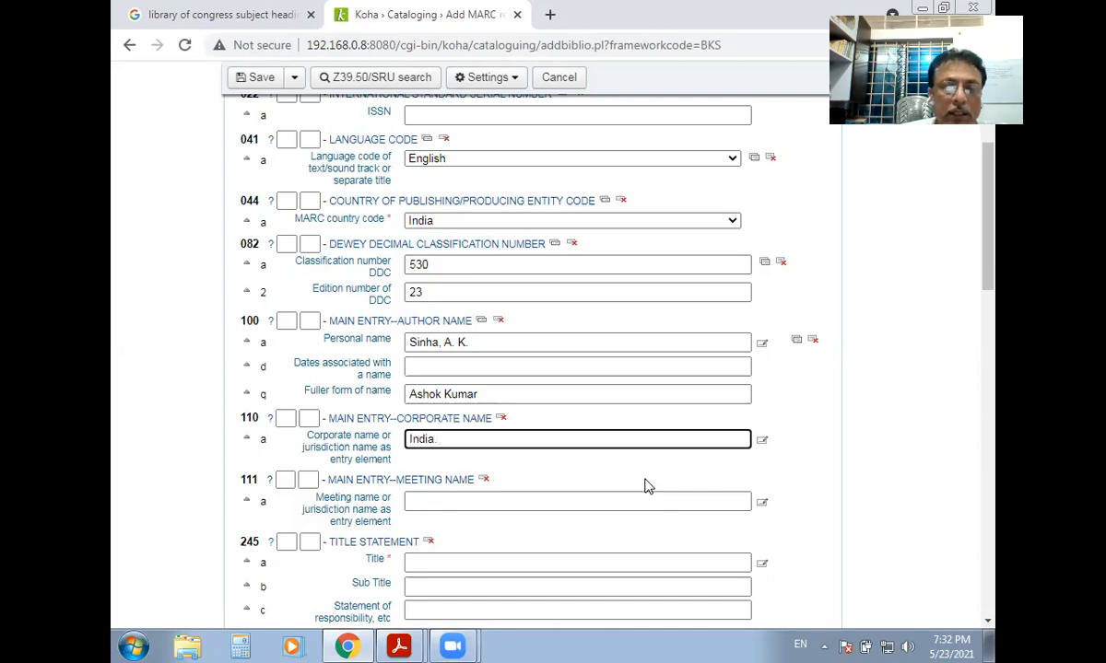
text( M)
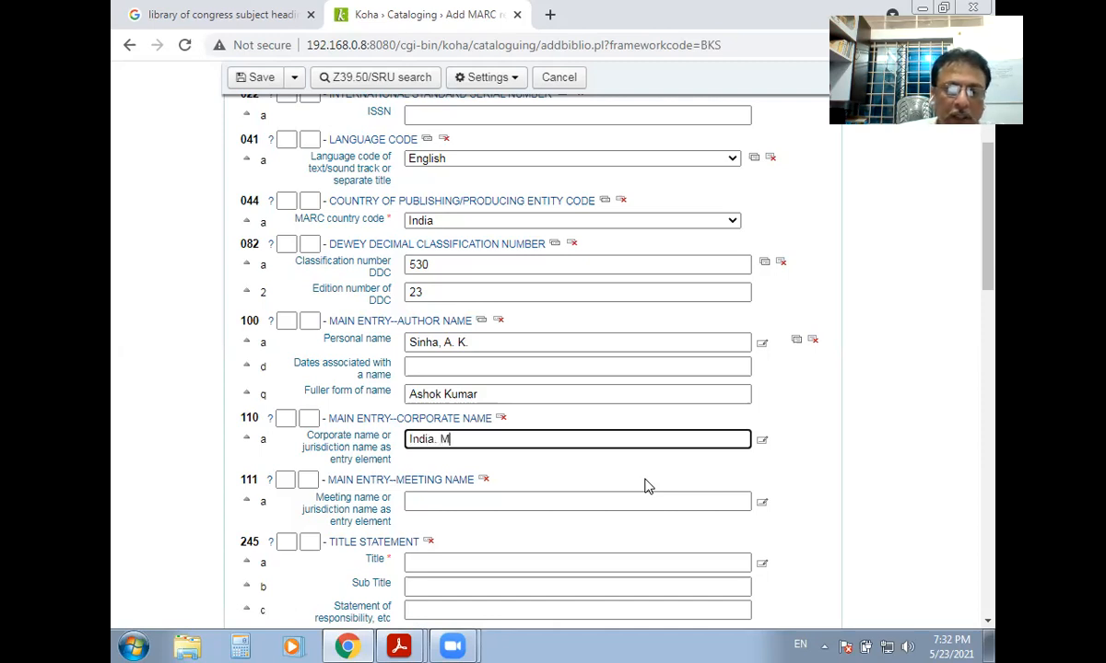
text(inistry)
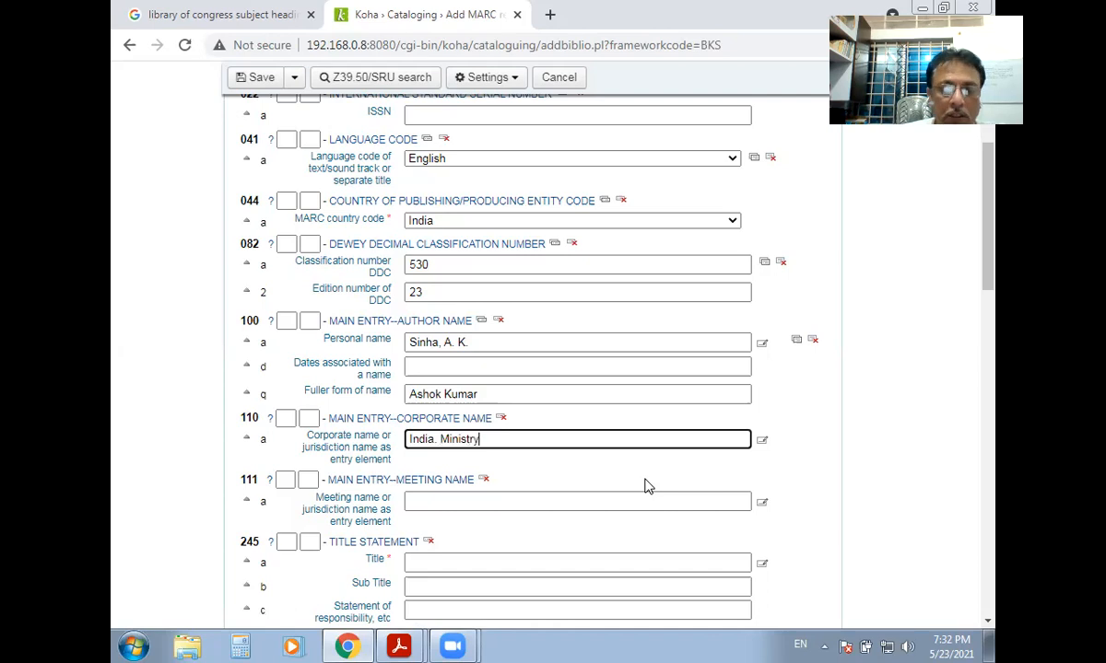
text( of Finance)
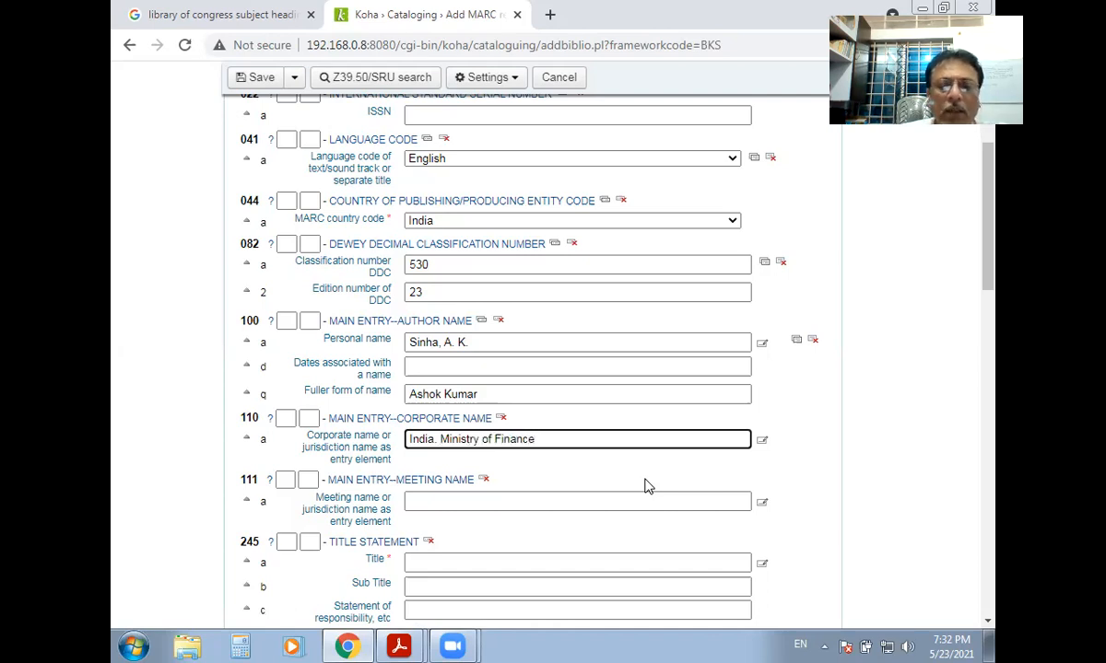
text(, )
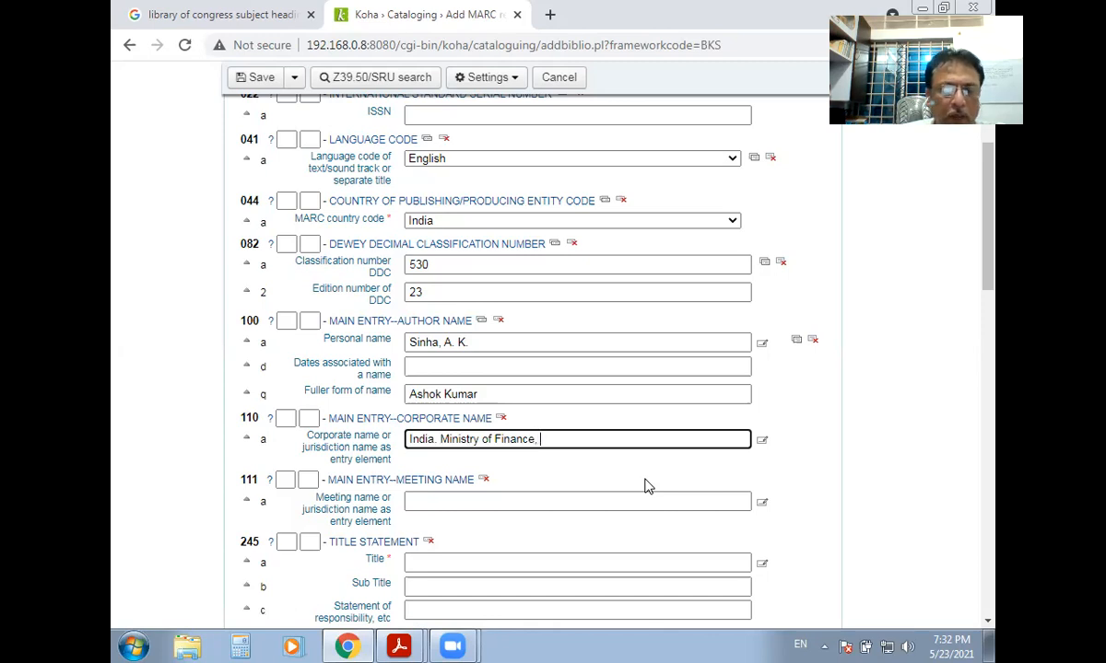
text(Departme)
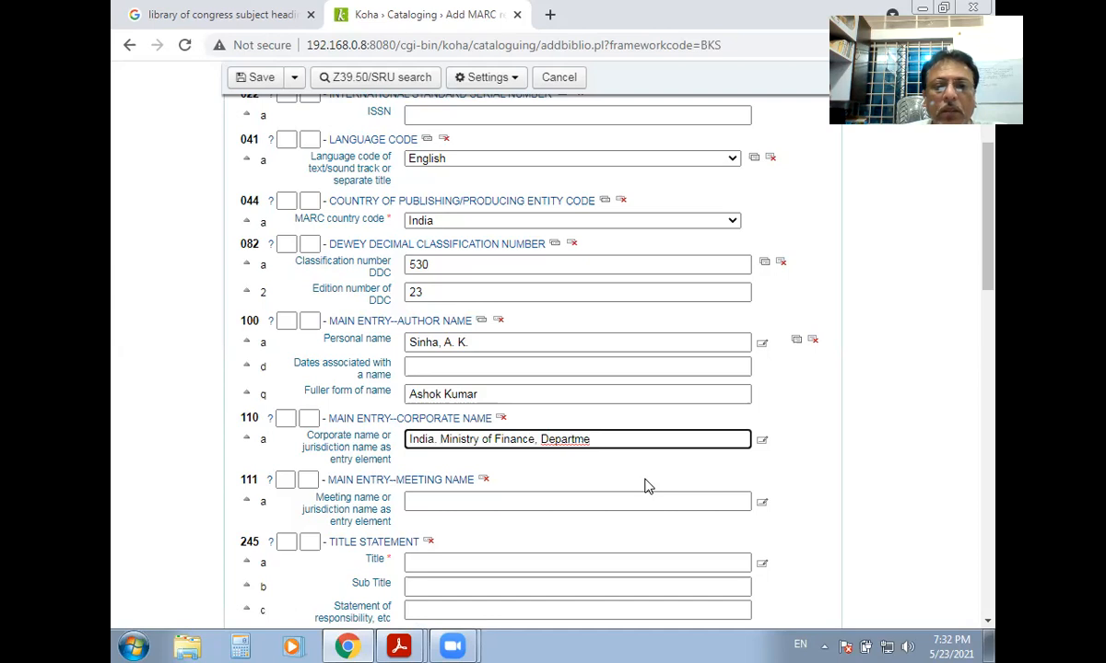
text(nt)
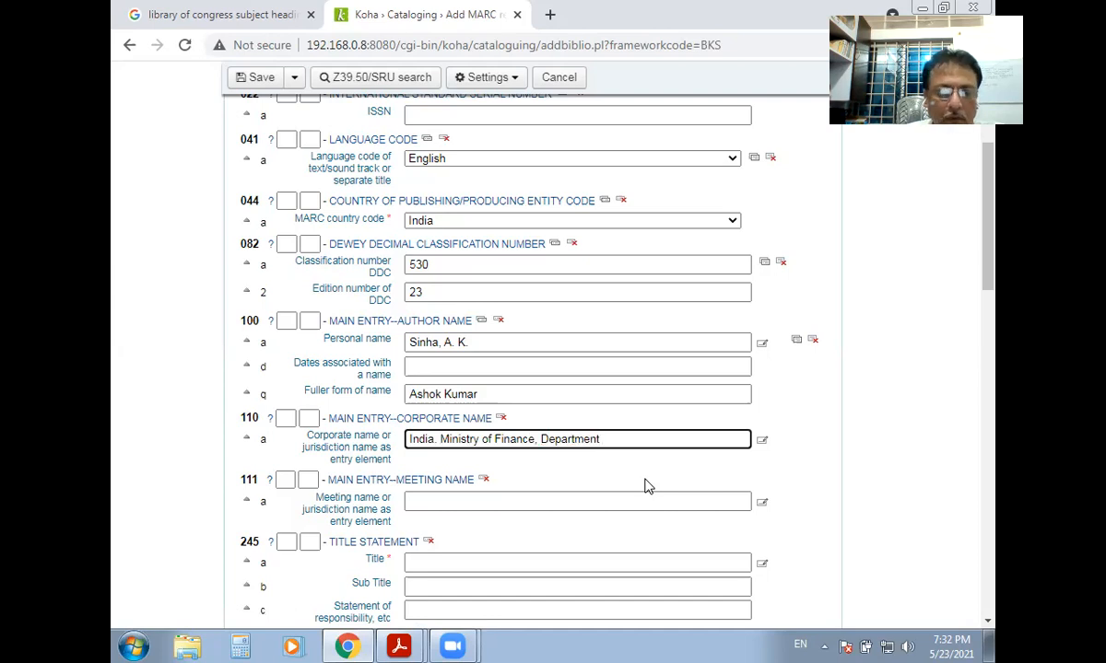
text( of sta)
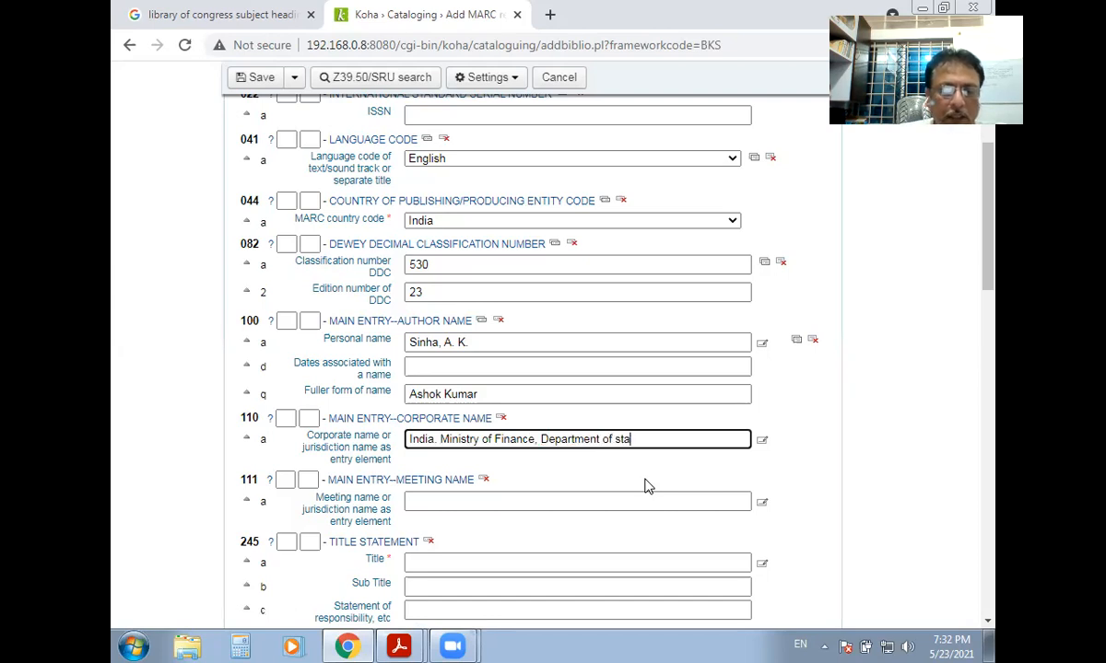
text(tistics)
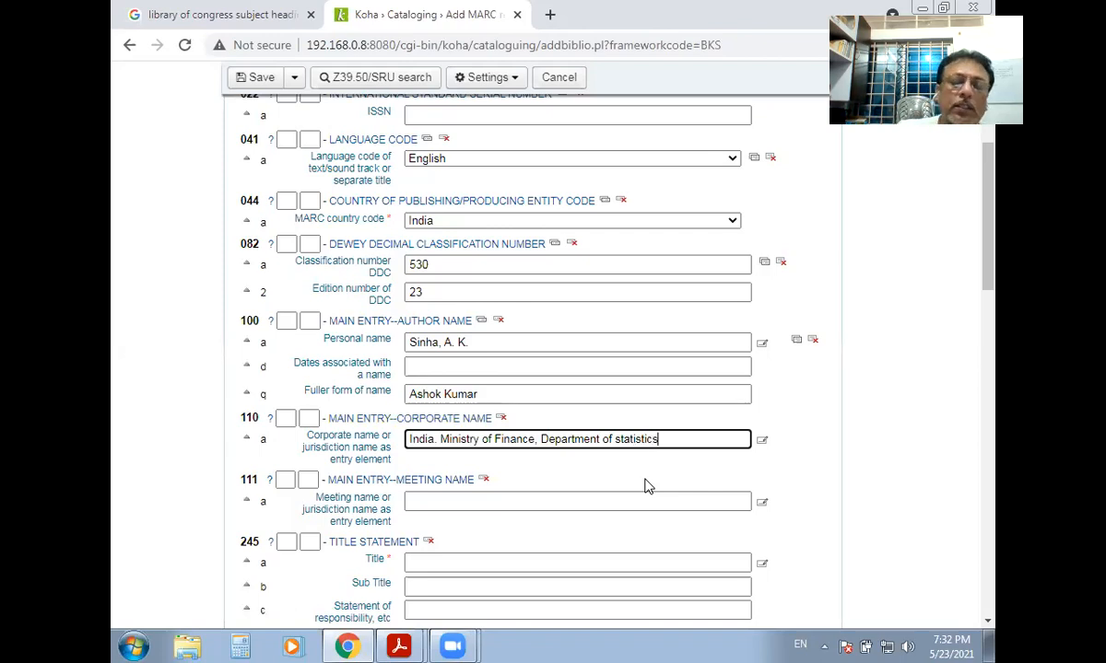
drag(672, 441, 304, 442)
key(ctrl+x)
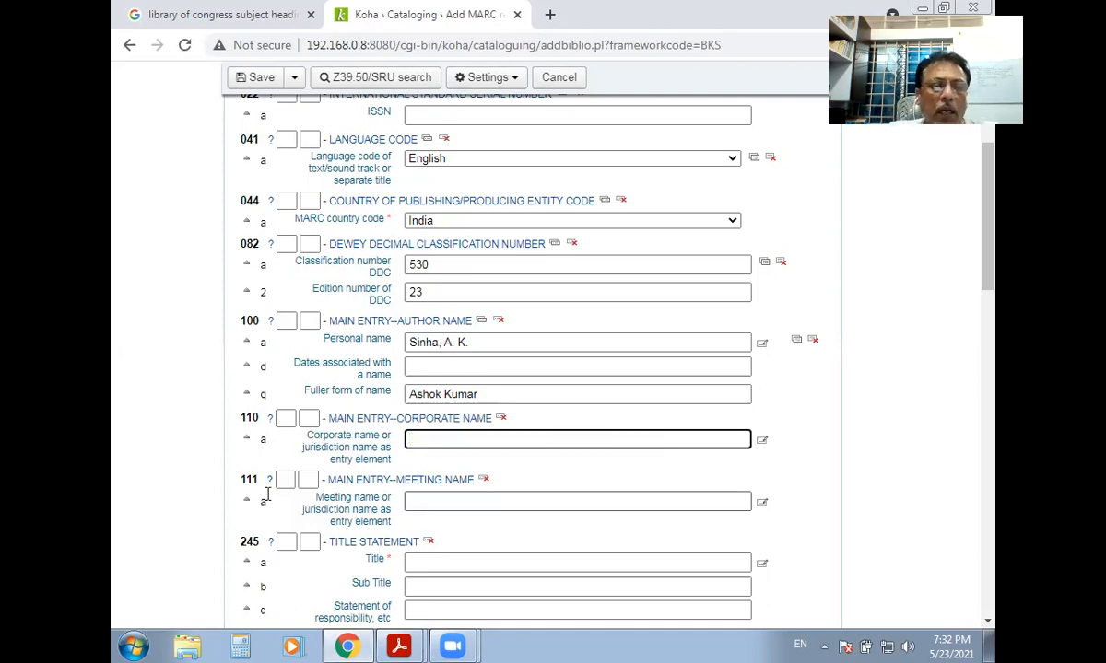
click(435, 497)
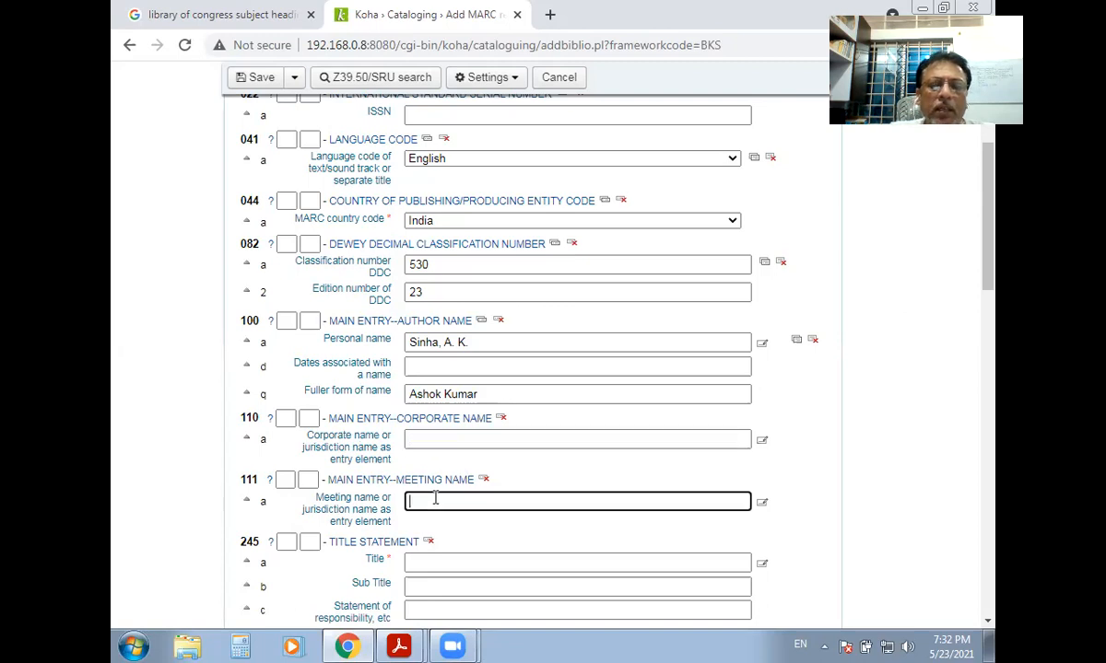
scroll(438, 493, down, 2)
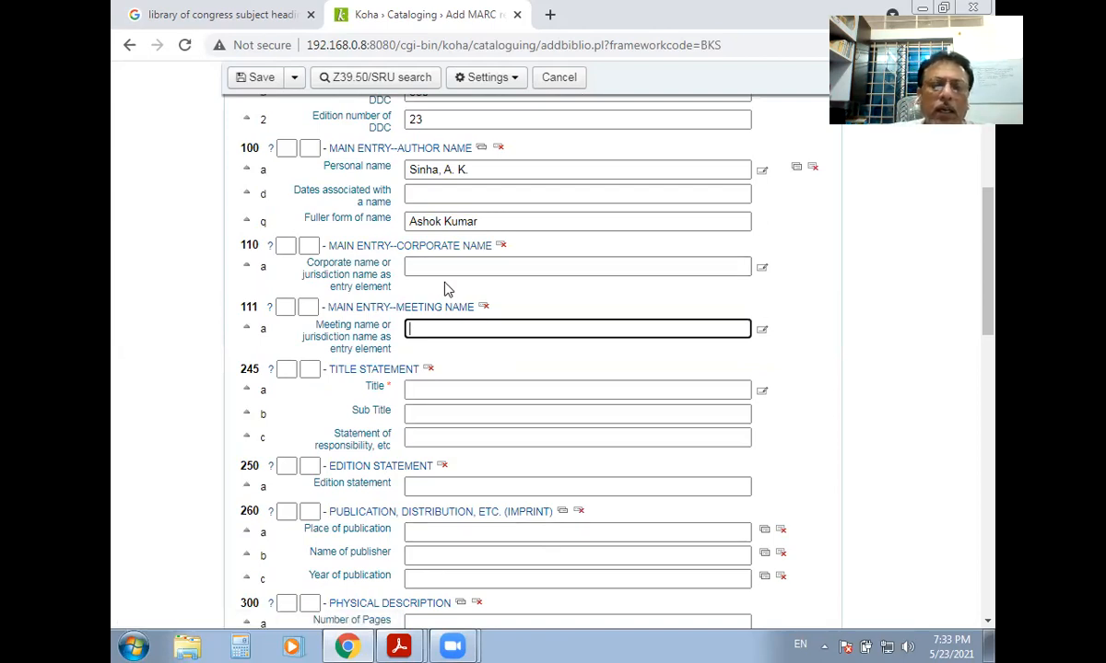
click(422, 267)
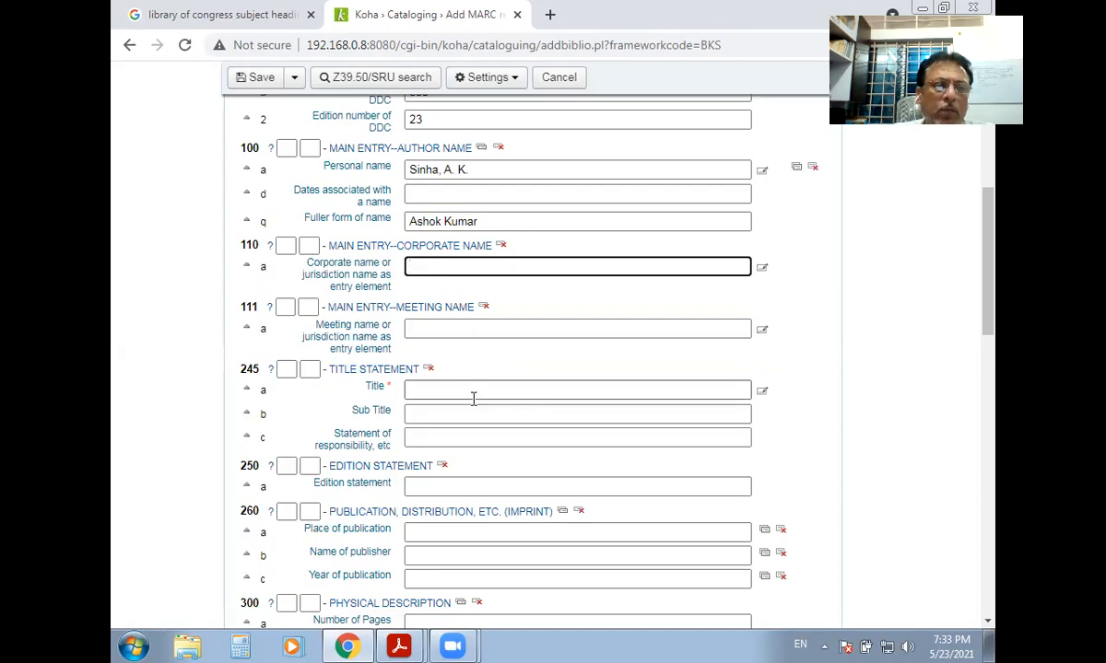
click(447, 388)
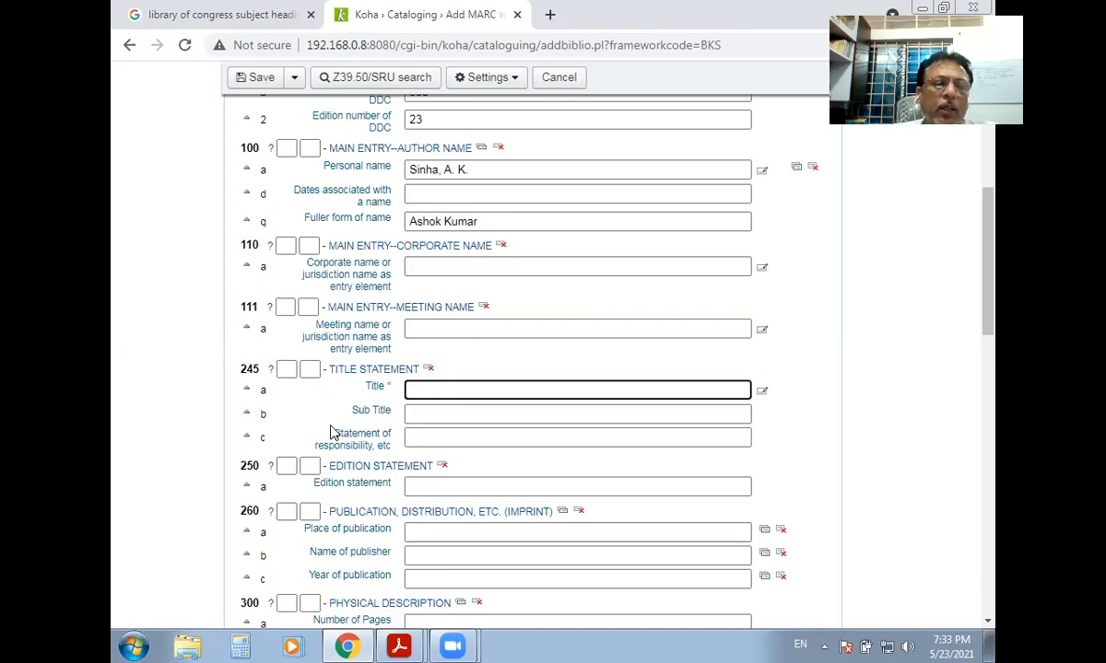
scroll(322, 433, down, 1)
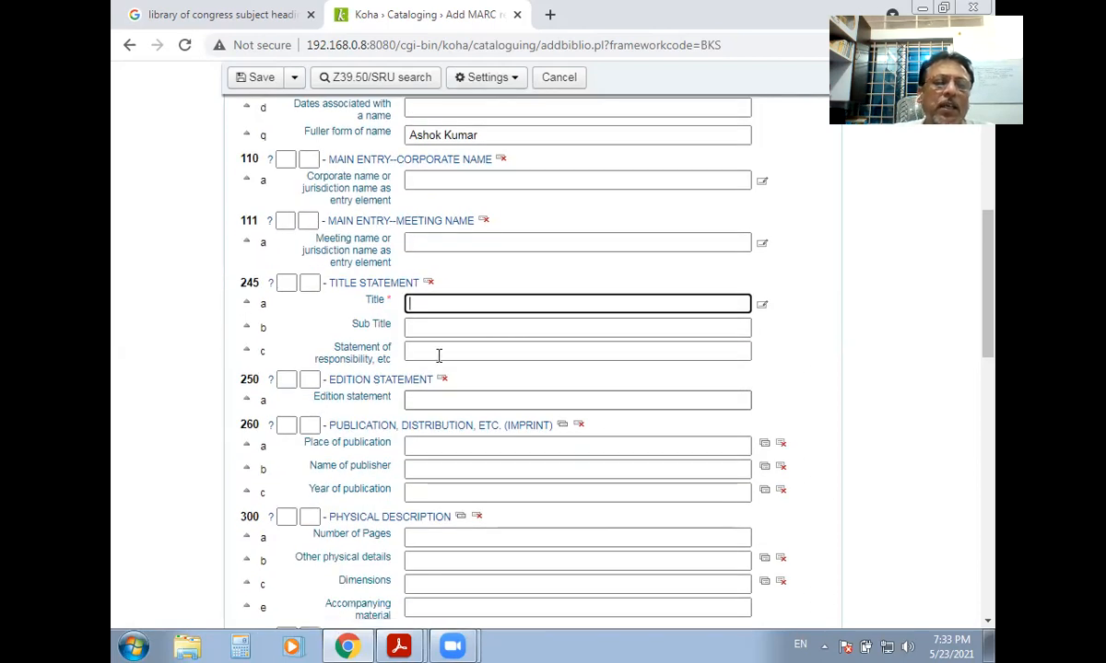
Review 245 subfields a, b, c, then enter 'Guidebook of physics' as the 245 $a title.
double_click(273, 305)
drag(272, 328, 254, 357)
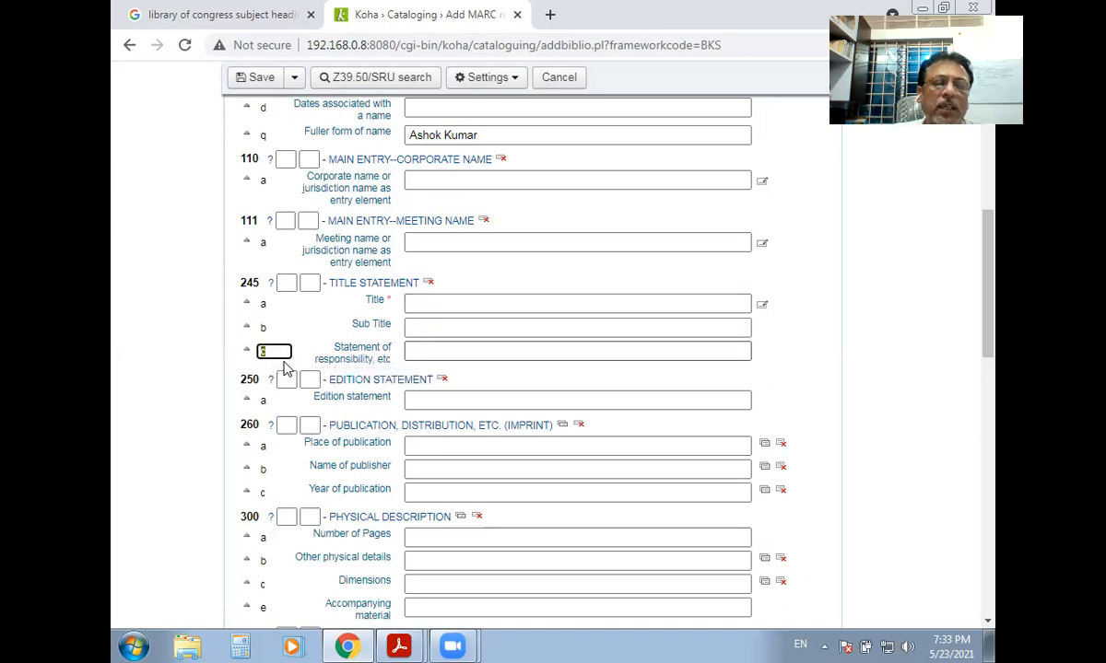
click(447, 300)
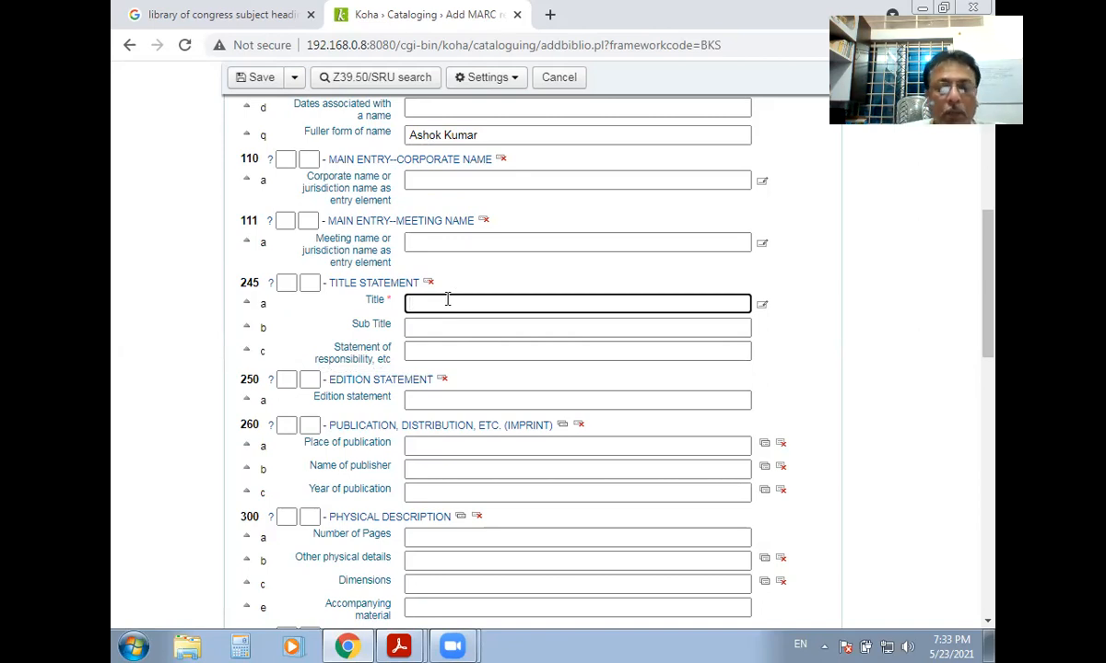
text(Guideb)
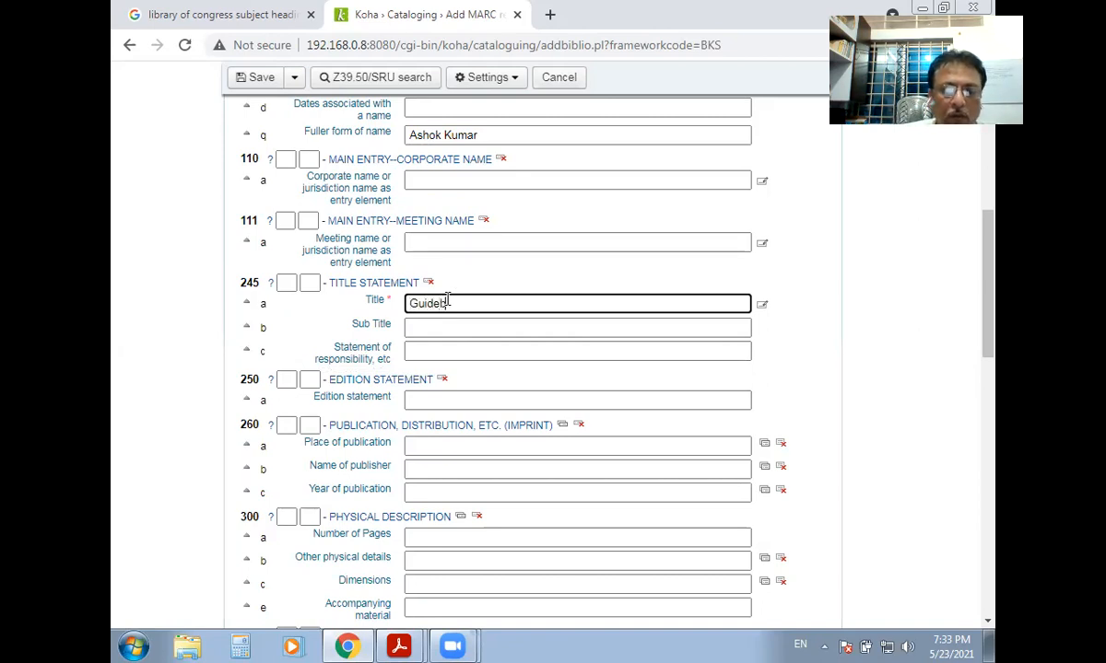
text(ook of physics)
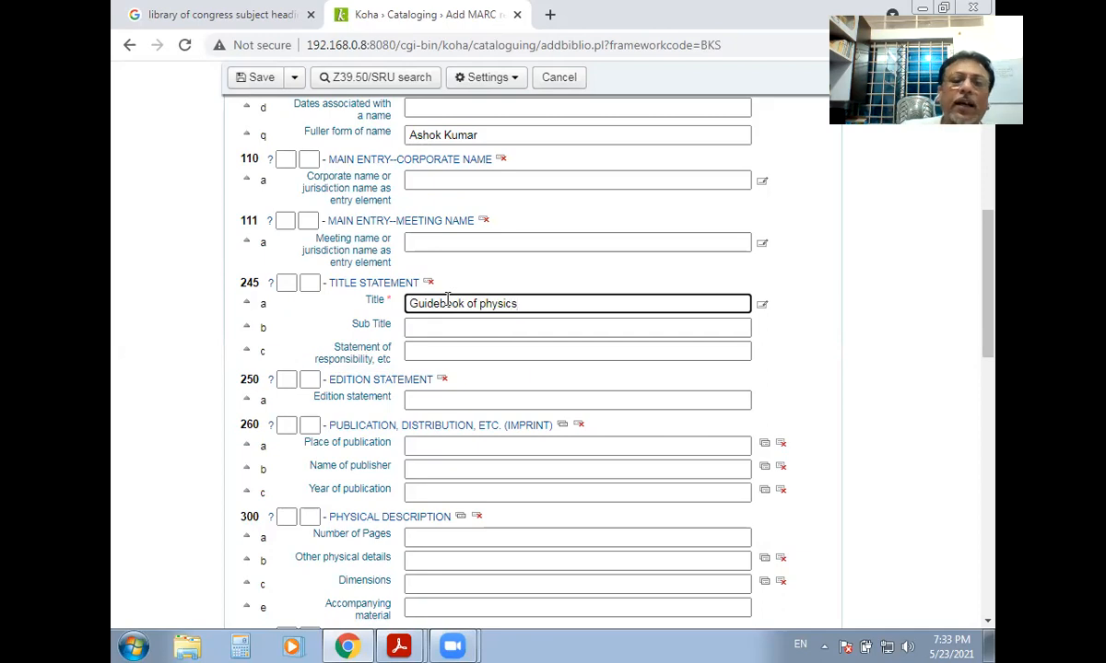
drag(523, 304, 400, 298)
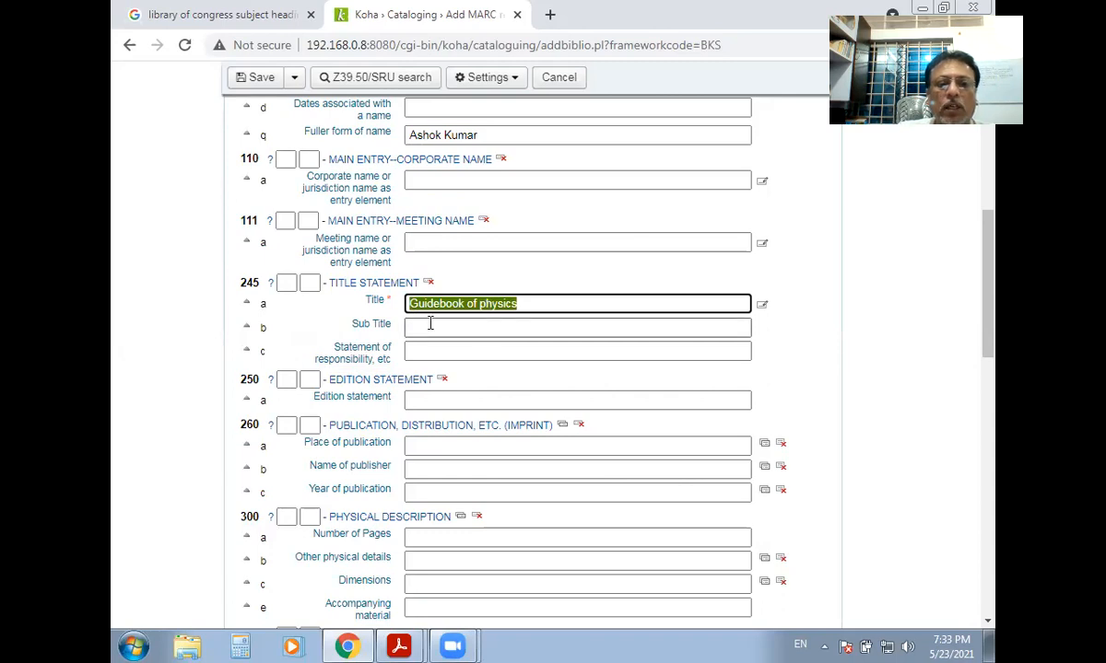
click(538, 327)
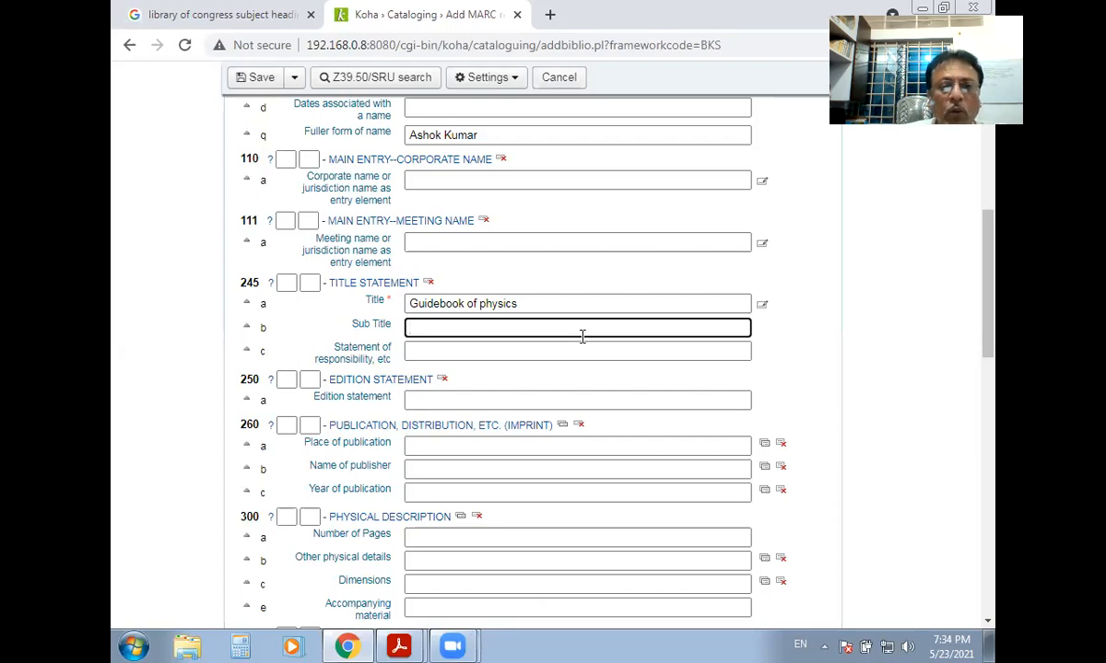
Enter 'sound' as the 245 $b subtitle after removing a stray letter.
text(d)
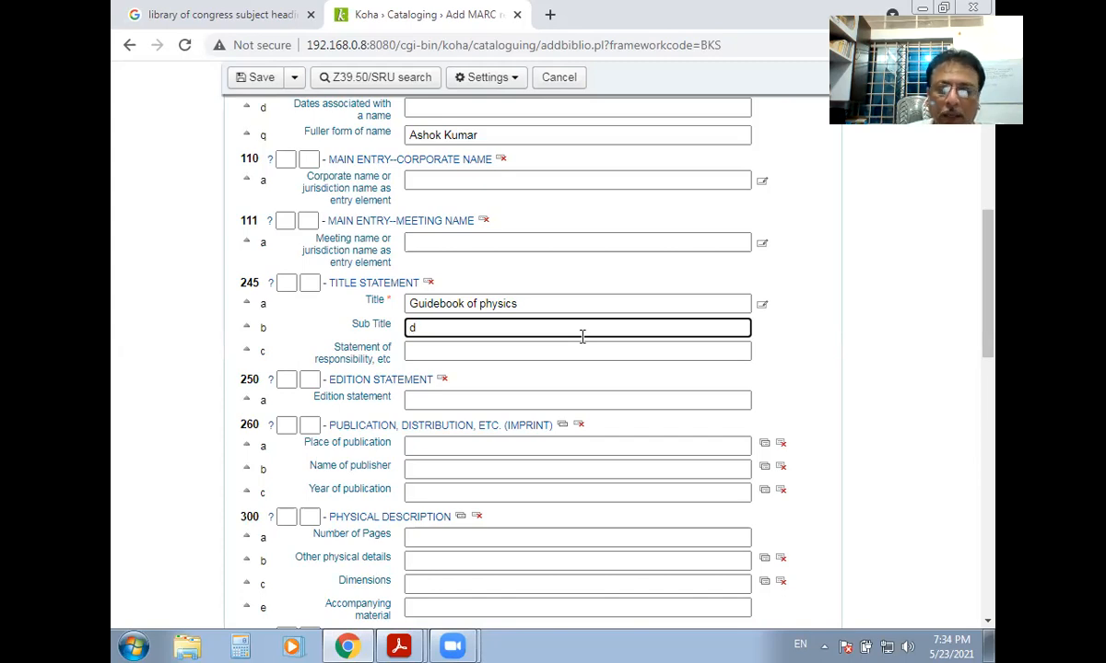
key(BackSpace)
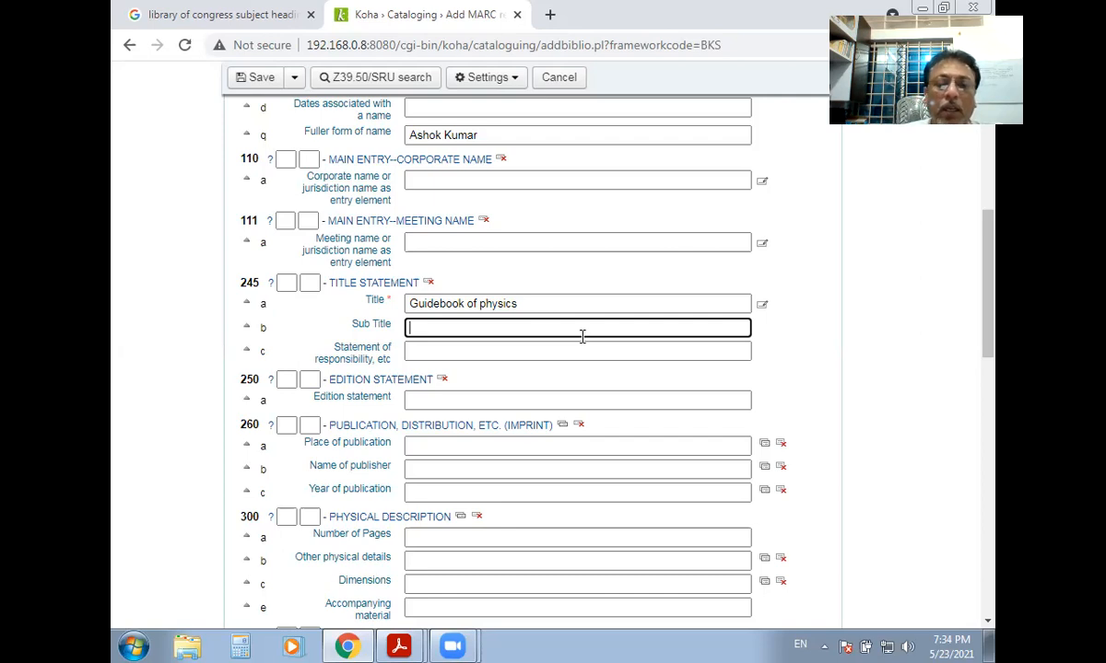
text(sou)
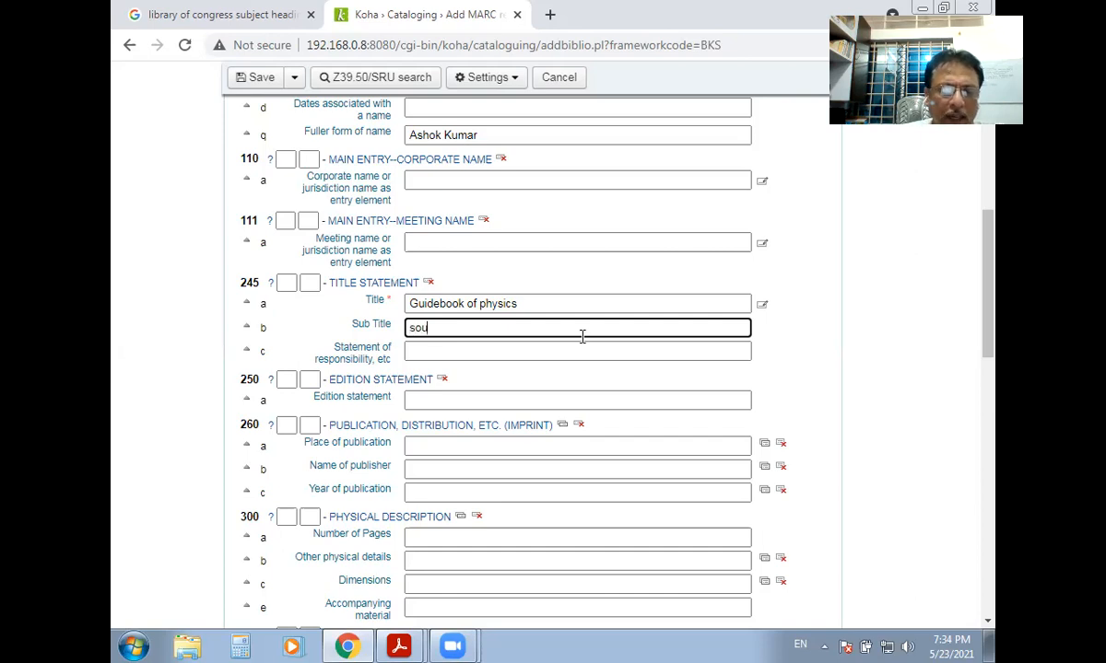
text(nd)
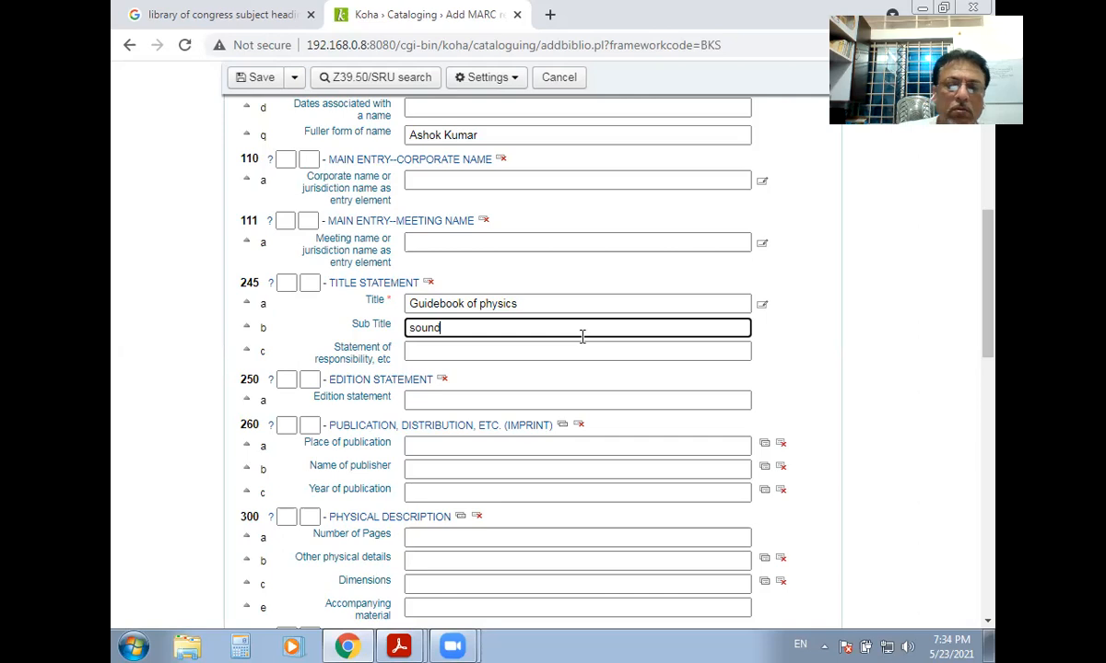
click(434, 353)
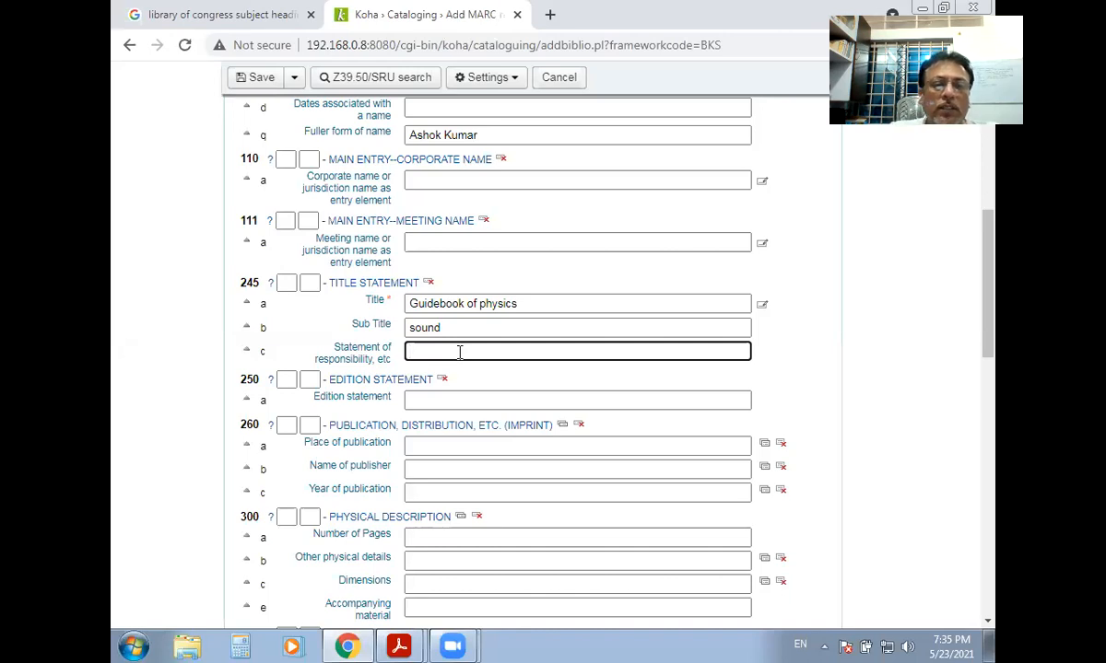
scroll(449, 351, up, 3)
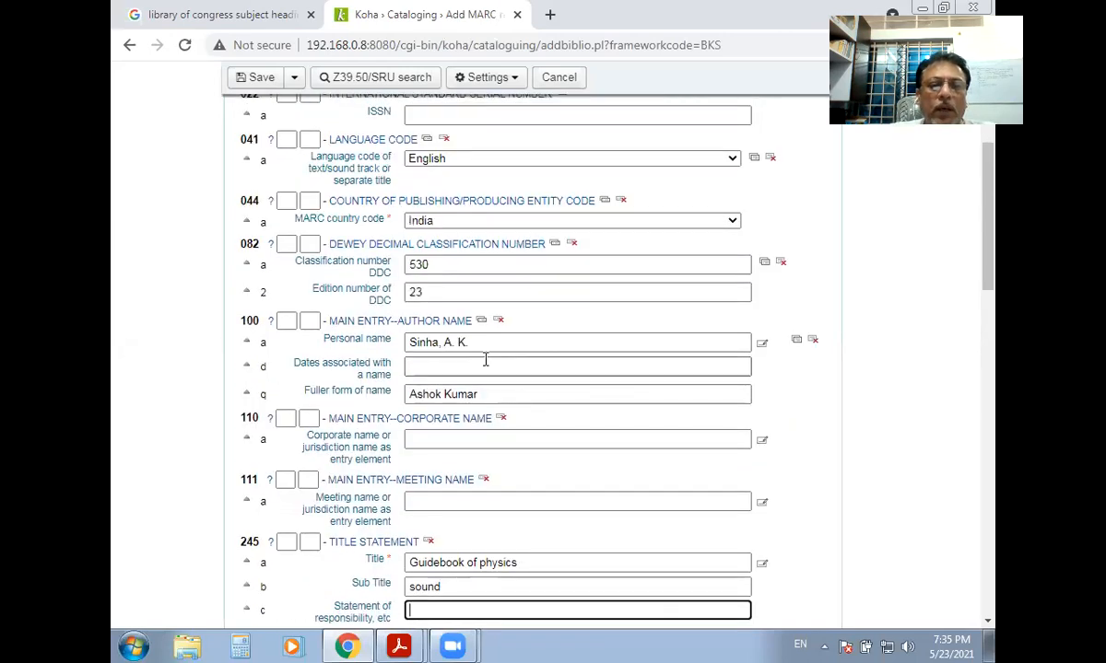
Enter the author's initials and surname in 245 $c, correcting the surname's typo.
drag(481, 343, 407, 342)
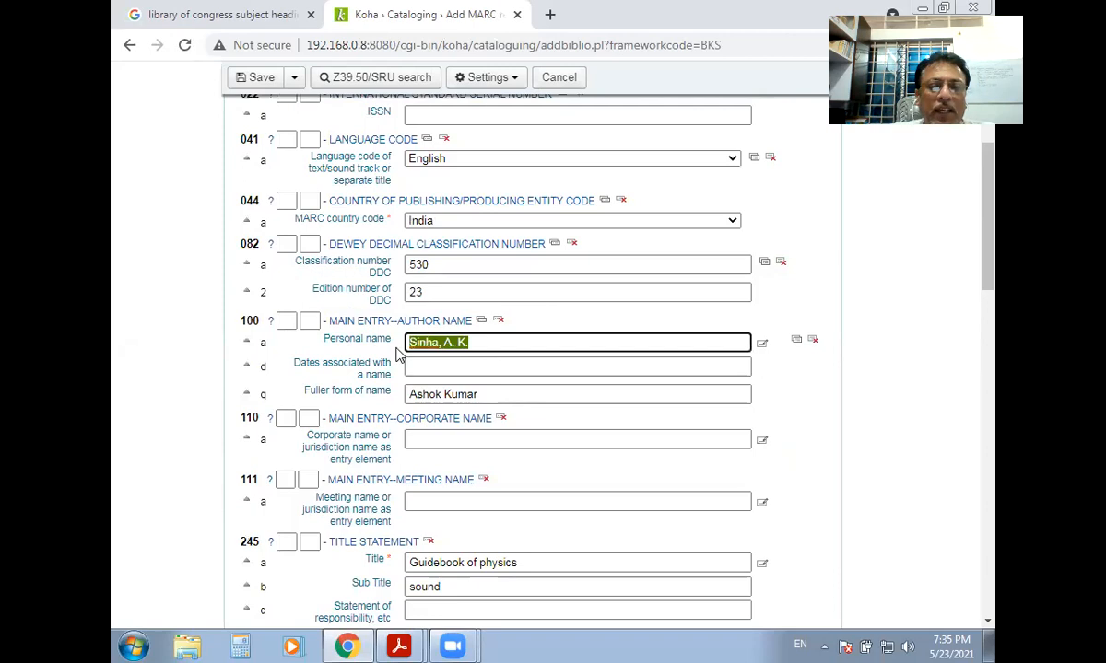
scroll(490, 370, down, 3)
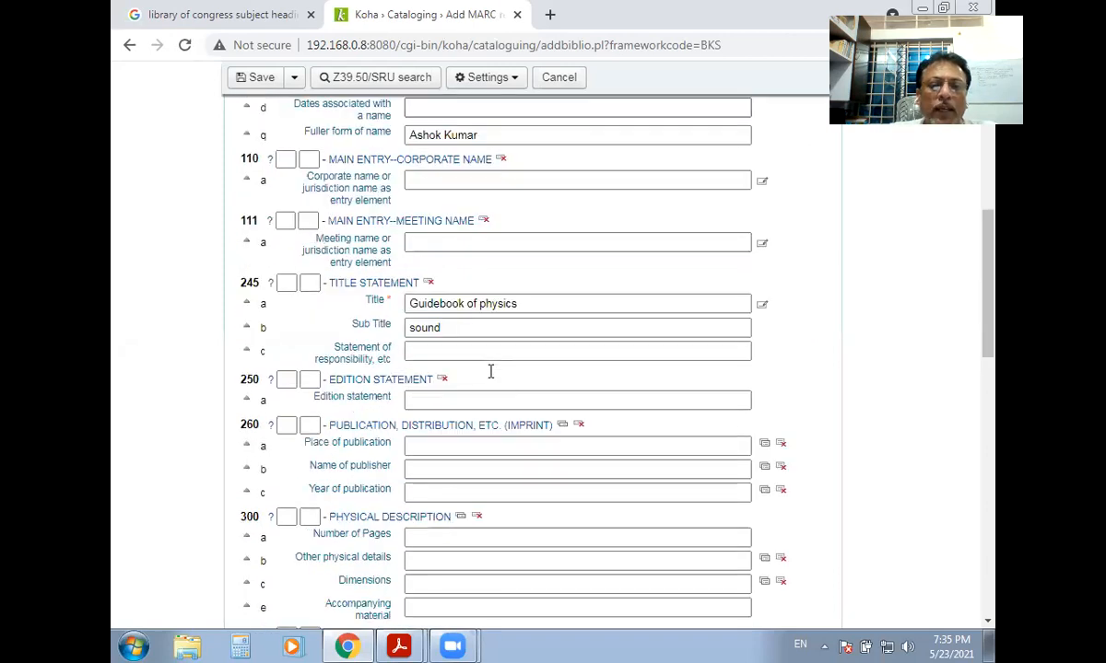
click(444, 351)
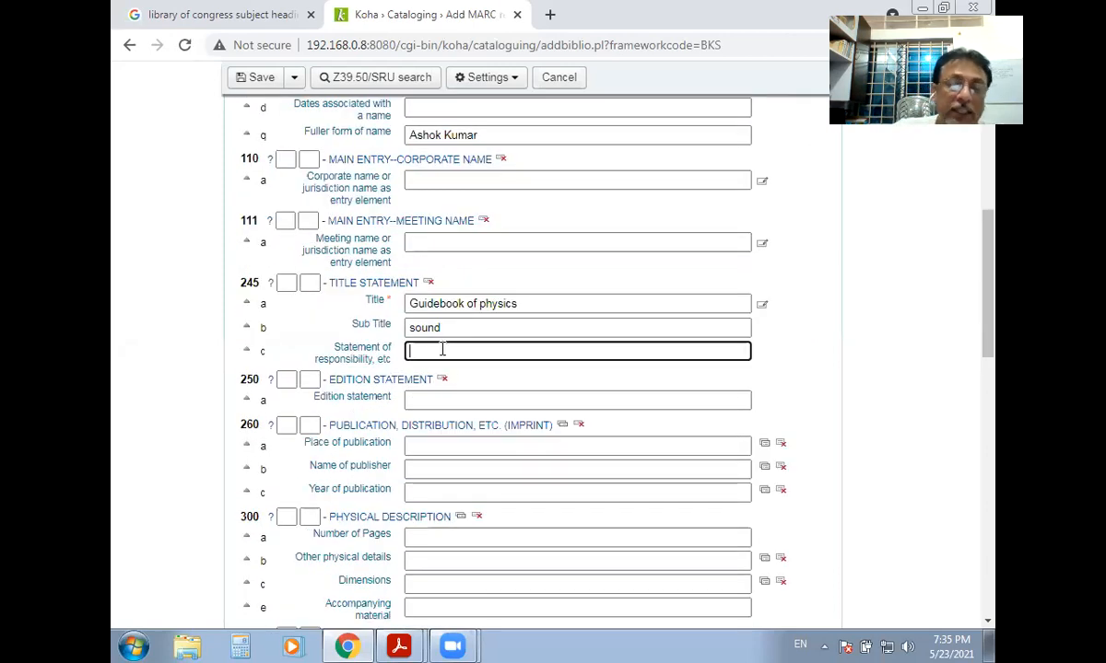
text(A)
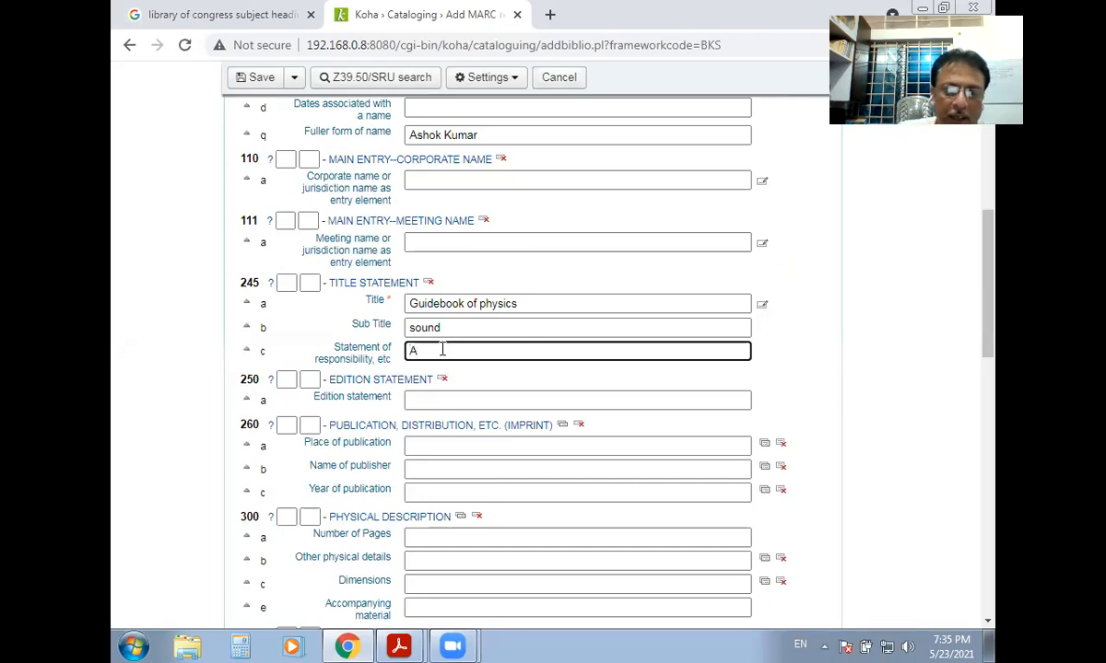
text(. K)
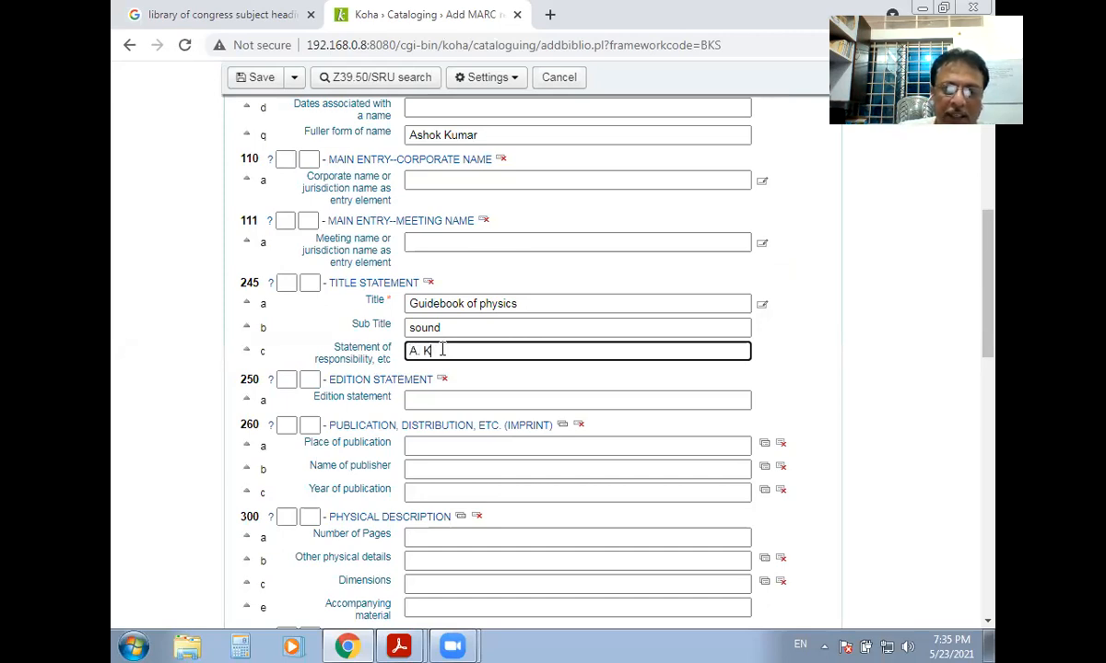
text(. S)
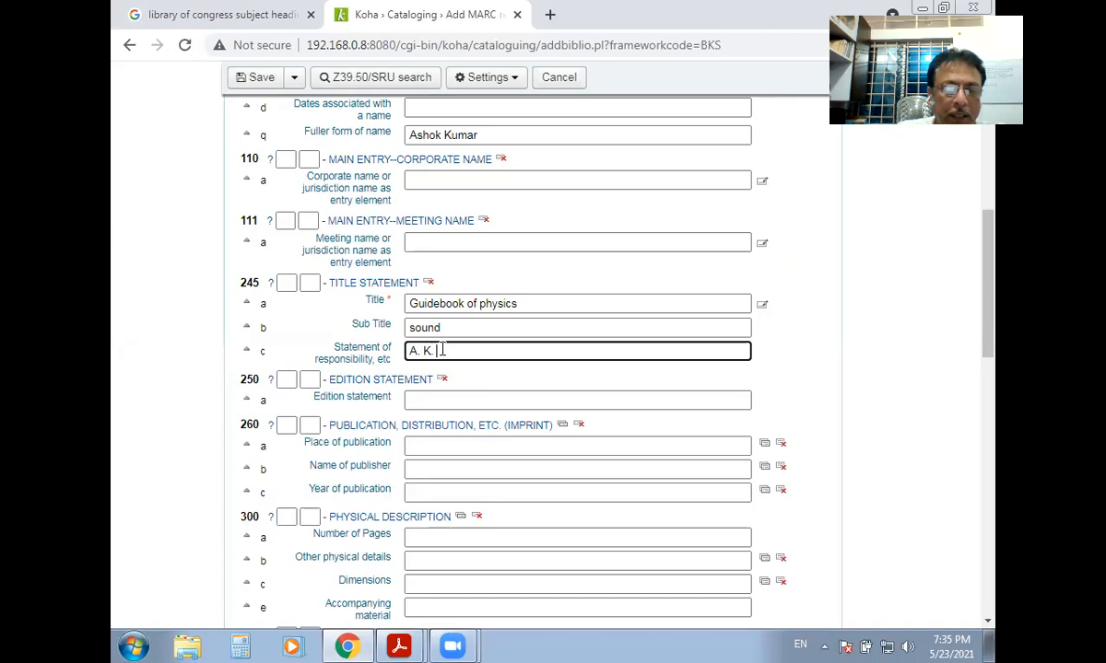
text(inga)
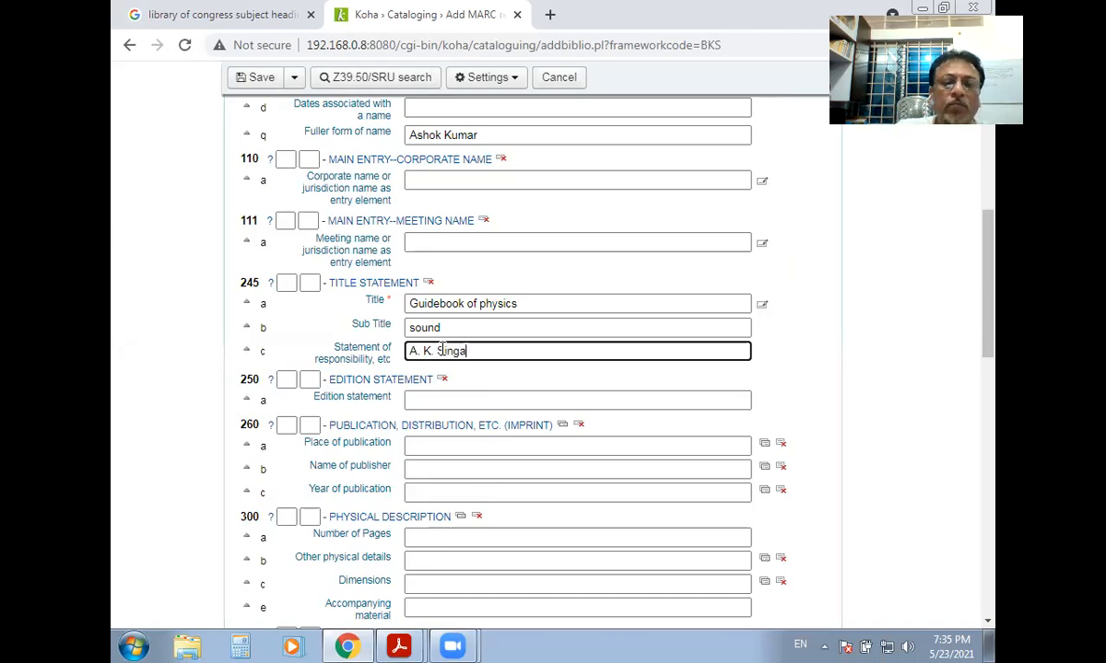
key(BackSpace)
key(BackSpace)
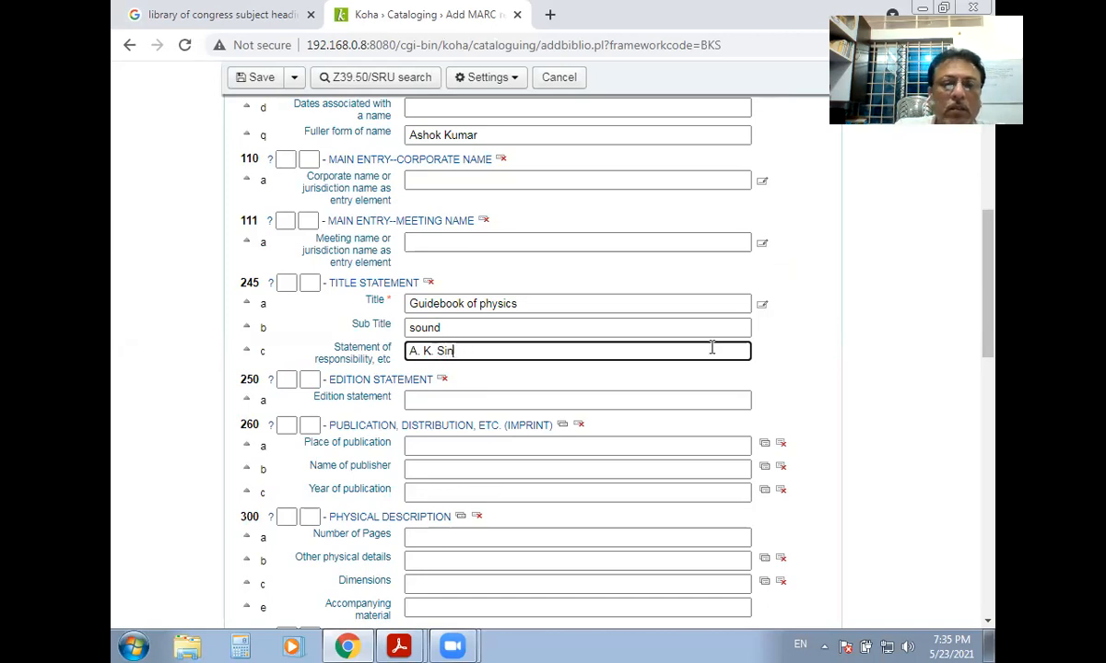
text(ha)
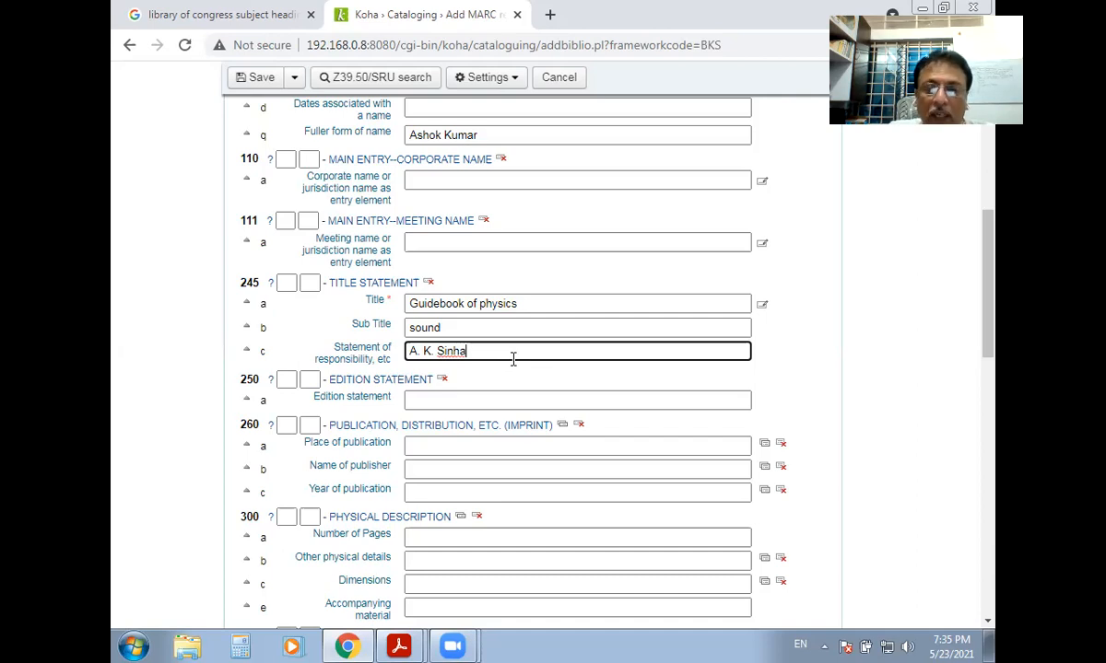
scroll(624, 348, down, 1)
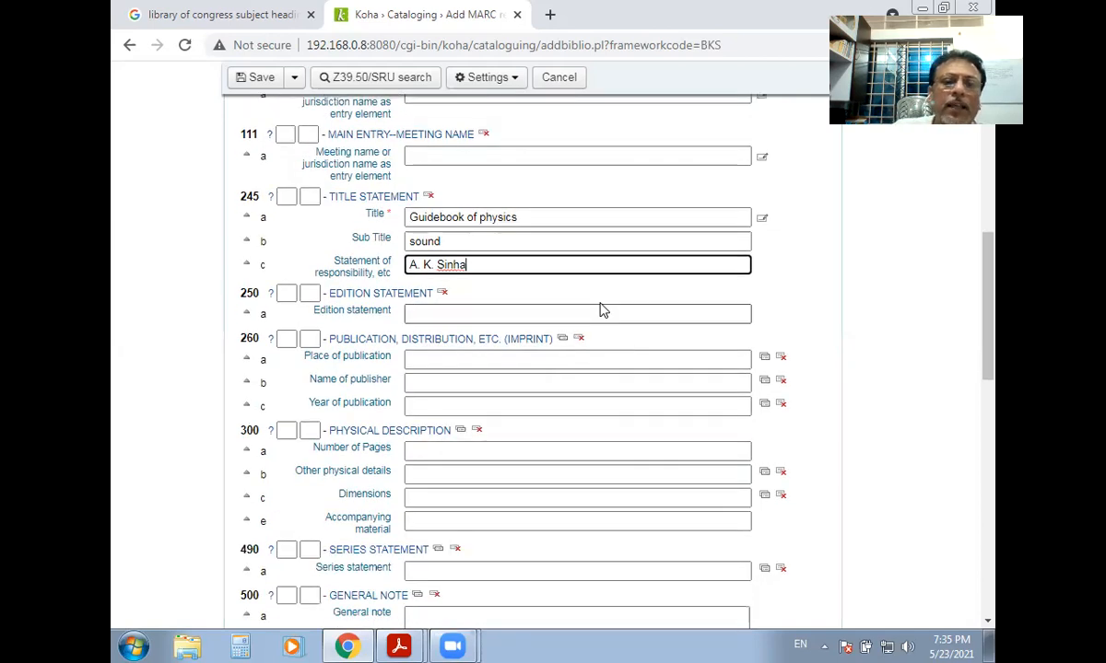
scroll(557, 320, up, 2)
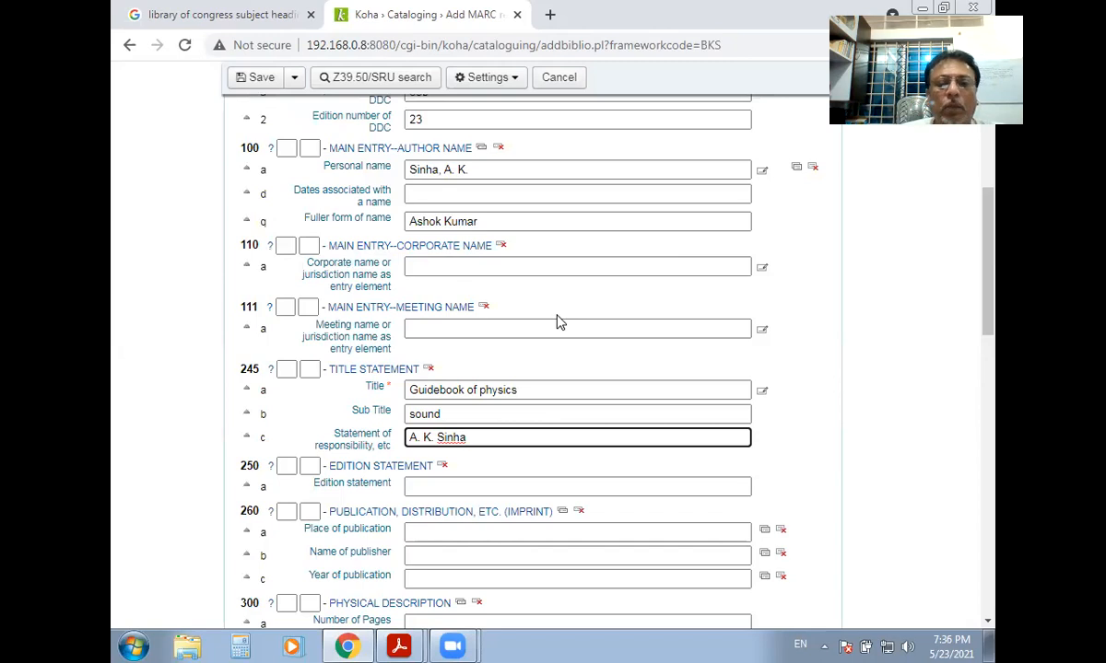
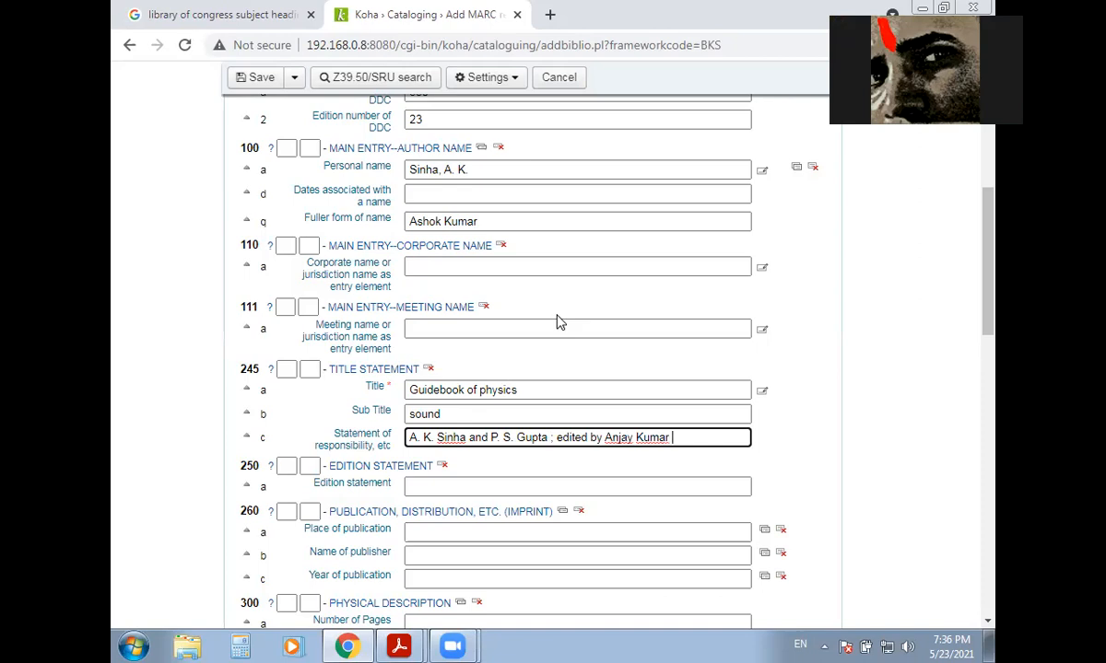
Extend 245 $c with 'and' a co-author's name, then '; edited by' and the editor's full name.
click(538, 389)
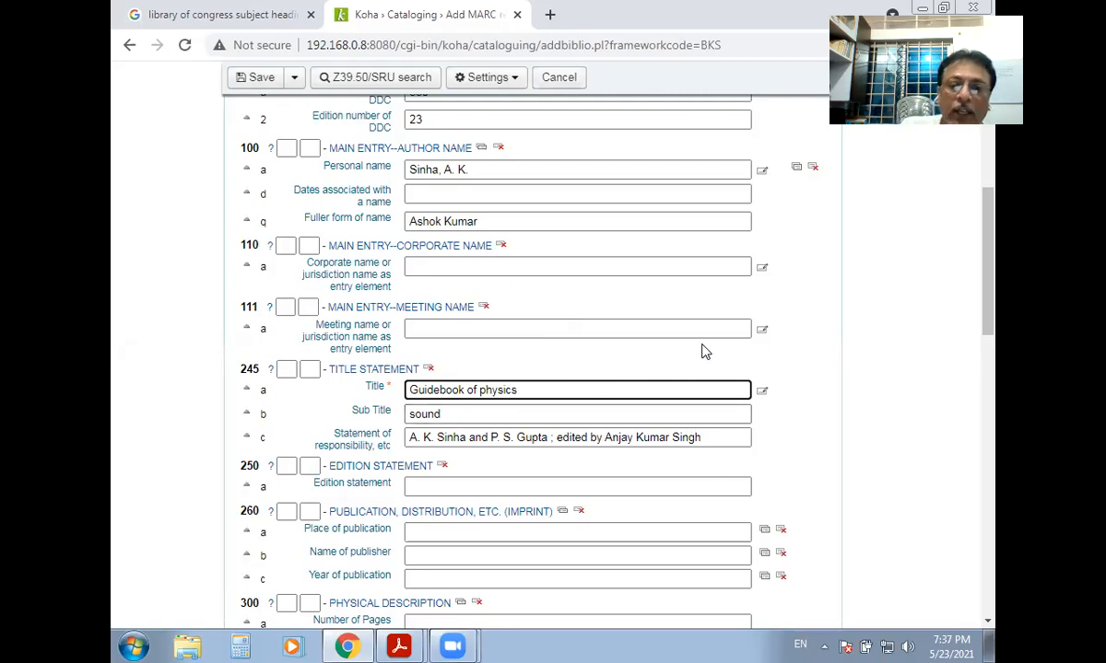
Add ':' after the 245 title and '/' after the subtitle 'sound'.
text(:)
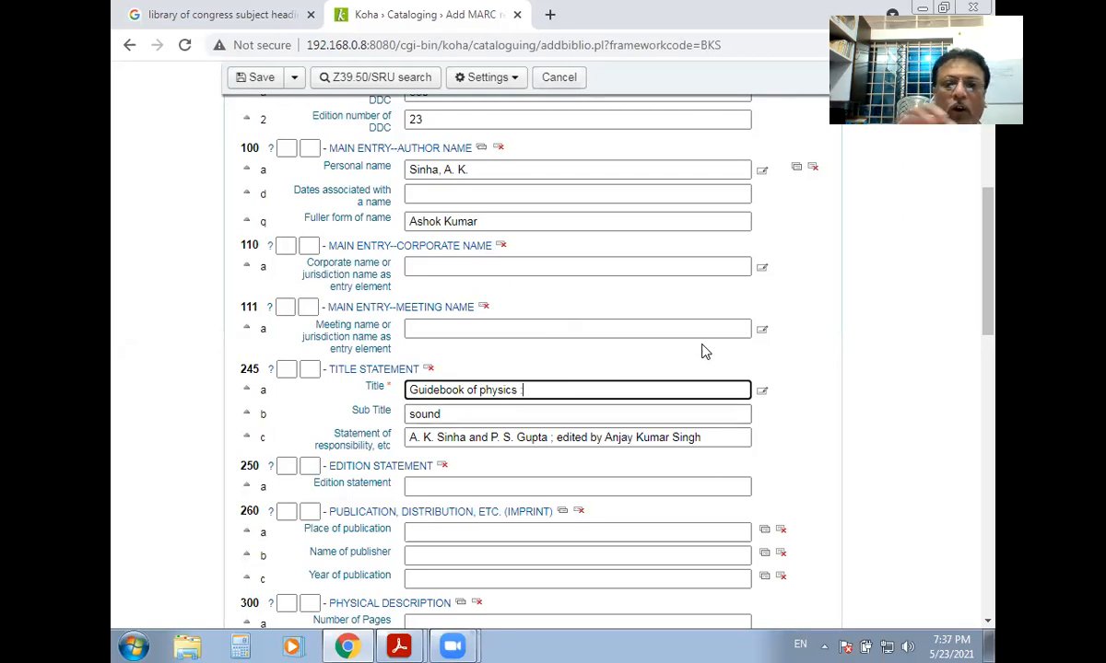
click(459, 414)
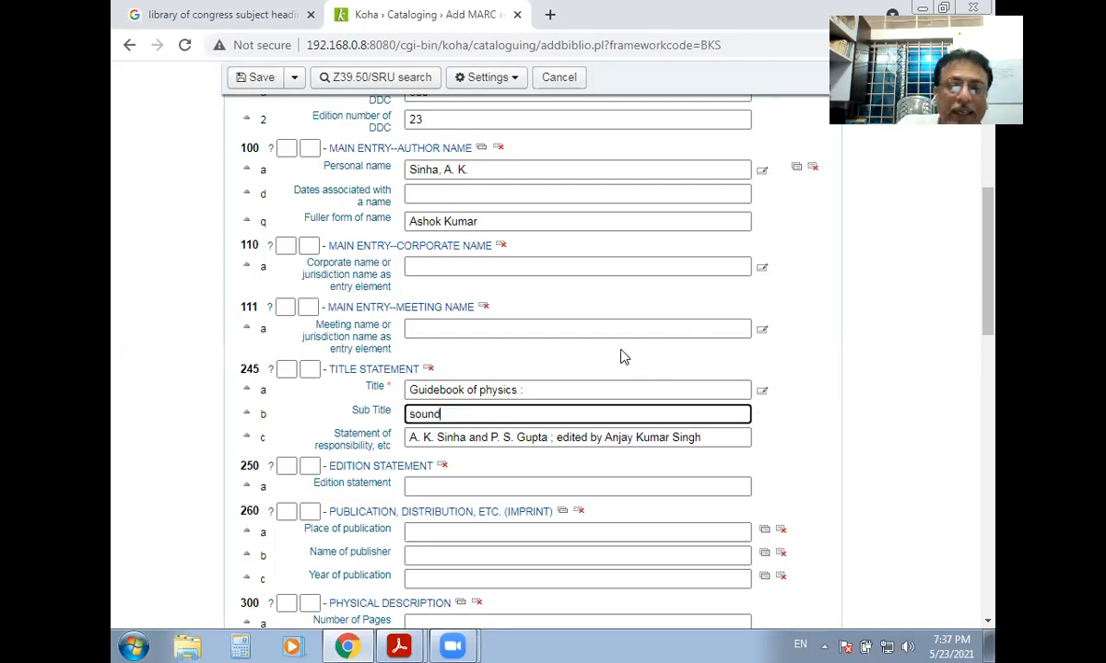
text(/)
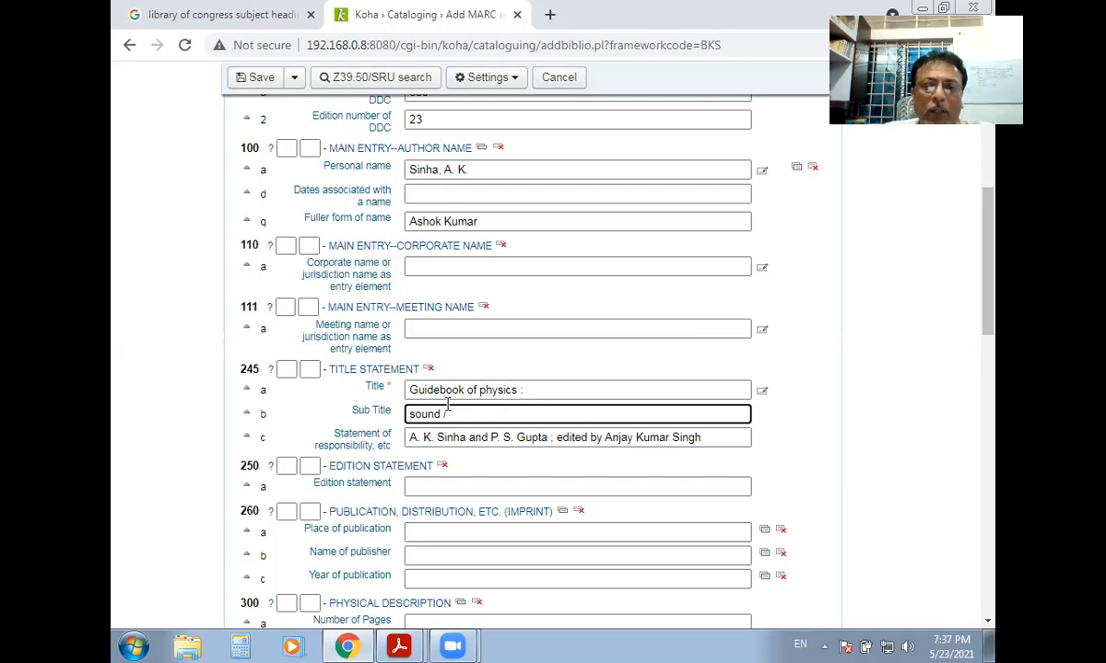
Cut the whole subtitle 'sound /' out of 245 $b, leaving it empty.
drag(442, 413, 411, 416)
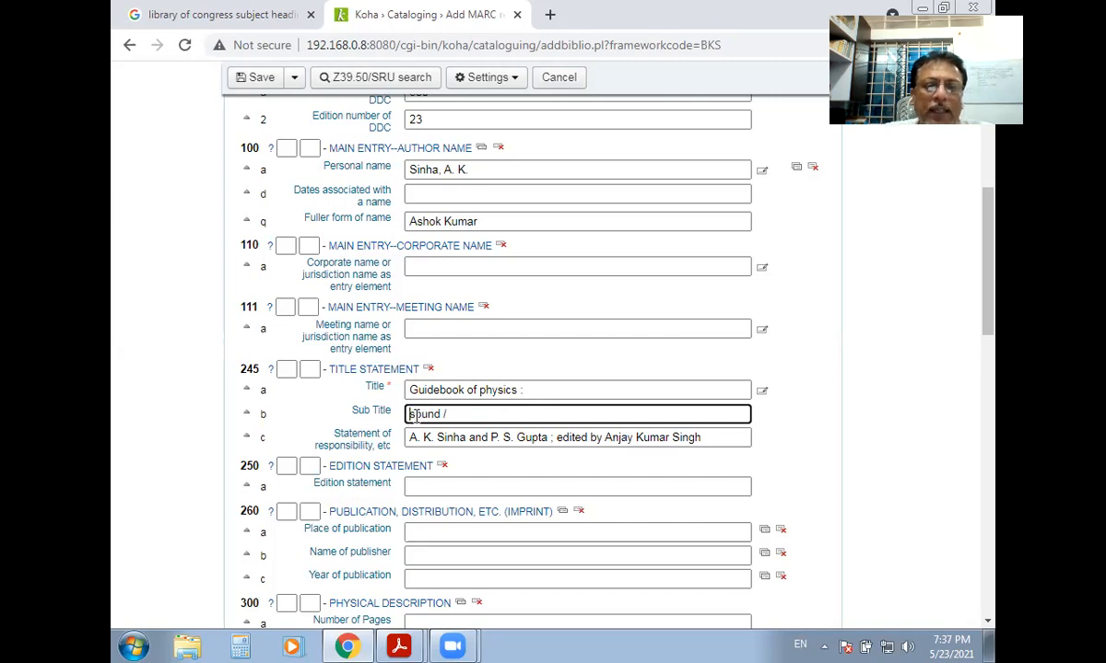
click(526, 389)
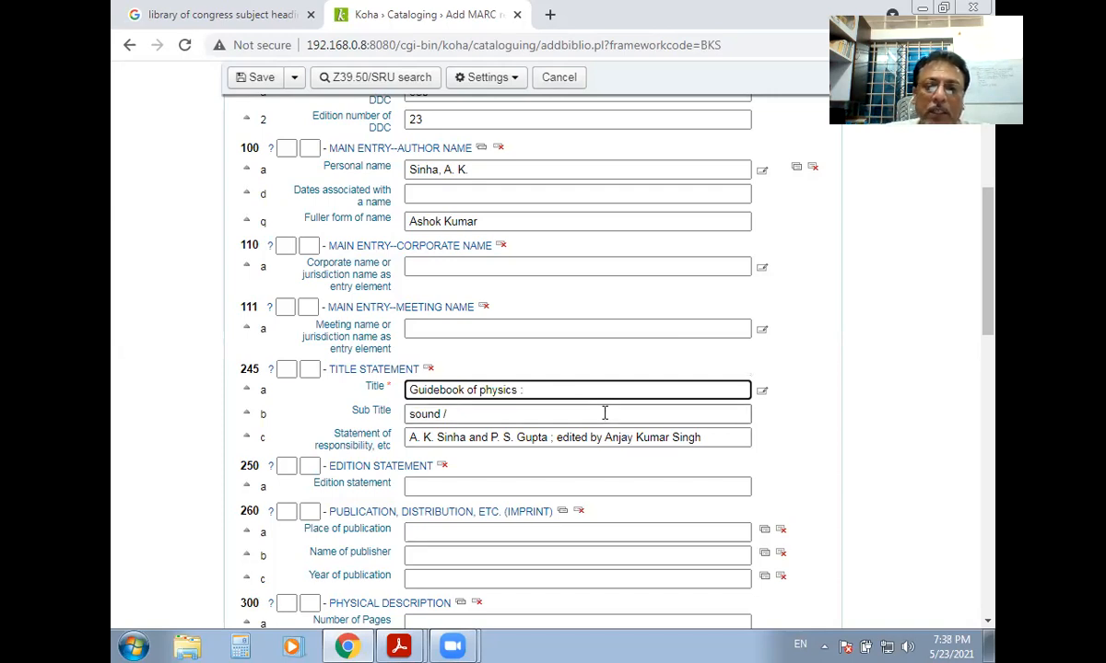
click(456, 415)
drag(409, 438, 499, 438)
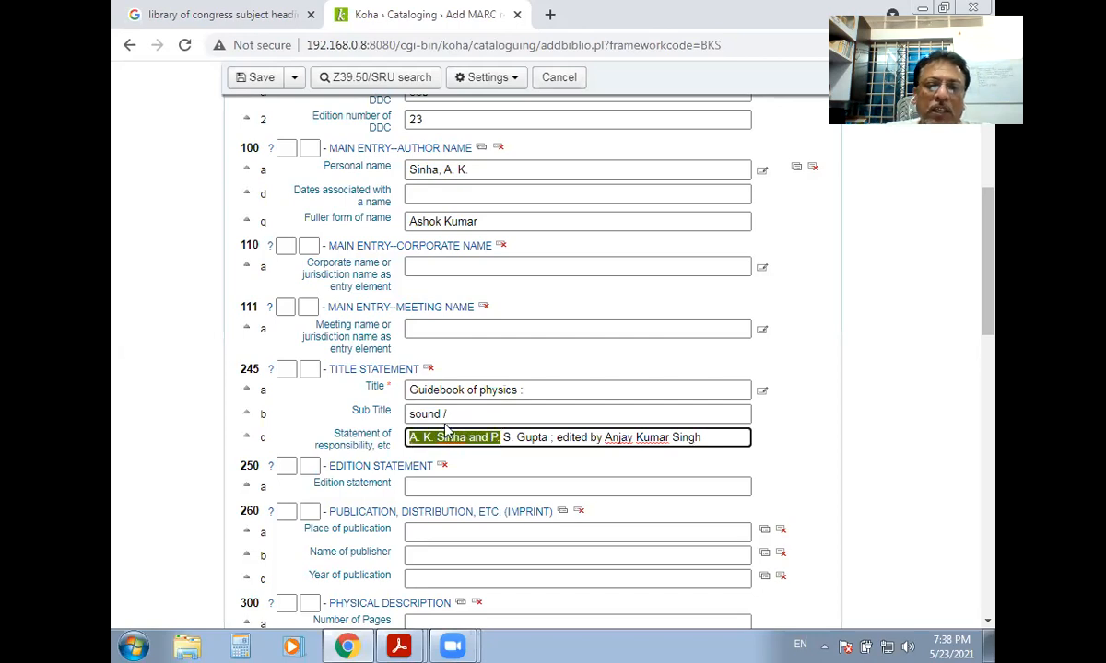
click(452, 414)
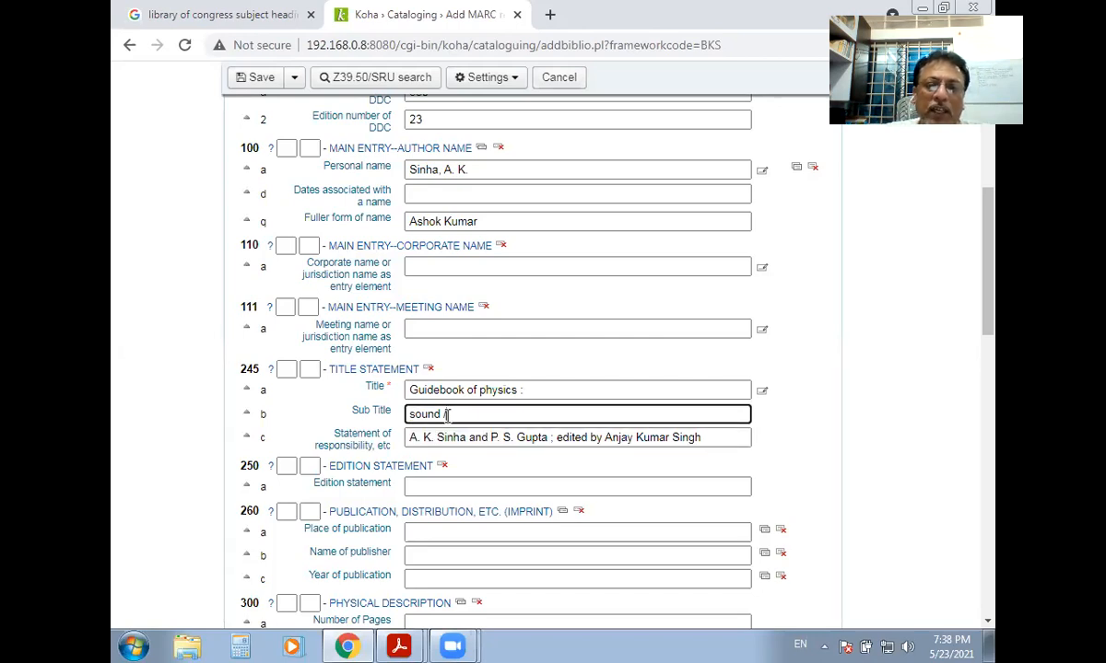
drag(449, 415, 245, 420)
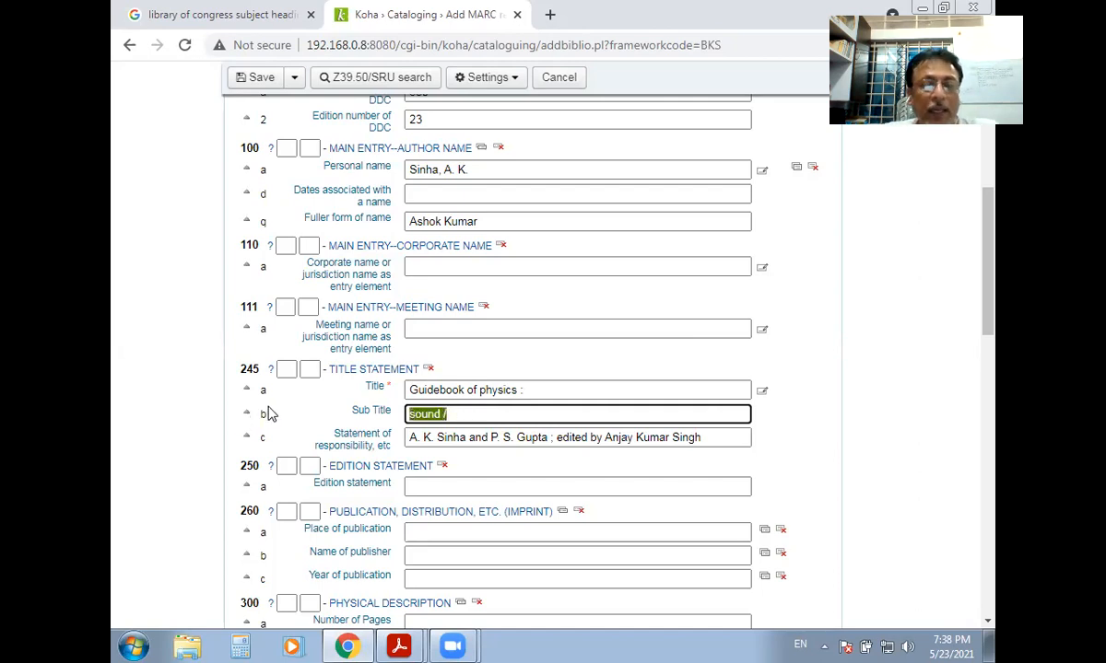
key(ctrl+x)
click(535, 390)
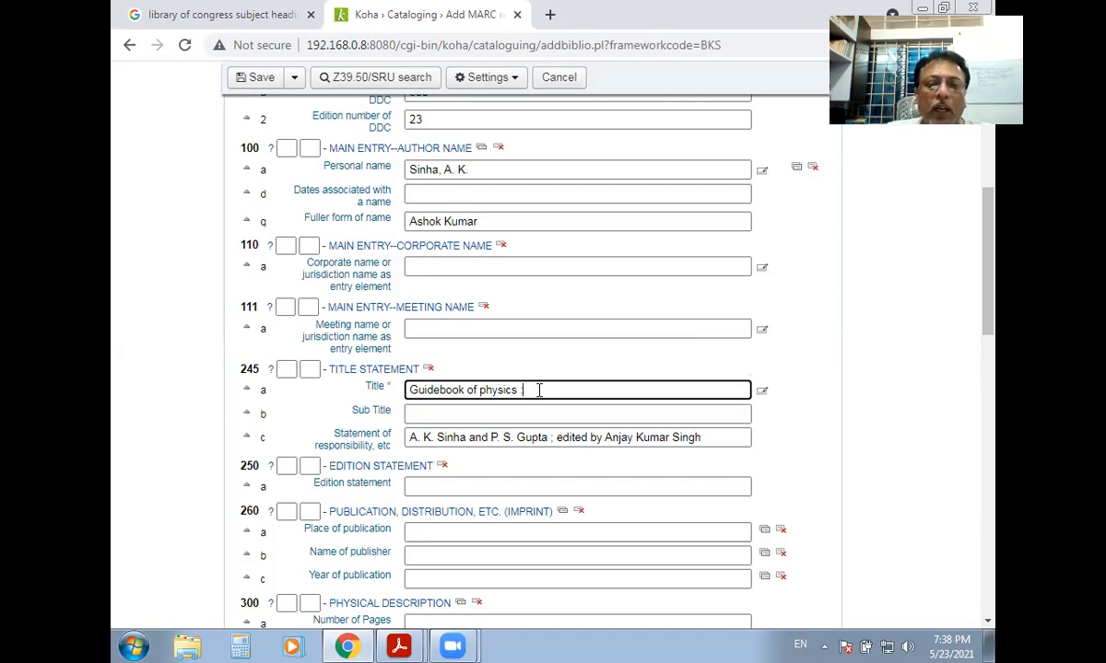
Re-enter 'sound /' in 245 $b and make the title end 'Guidebook of physics :'.
key(BackSpace)
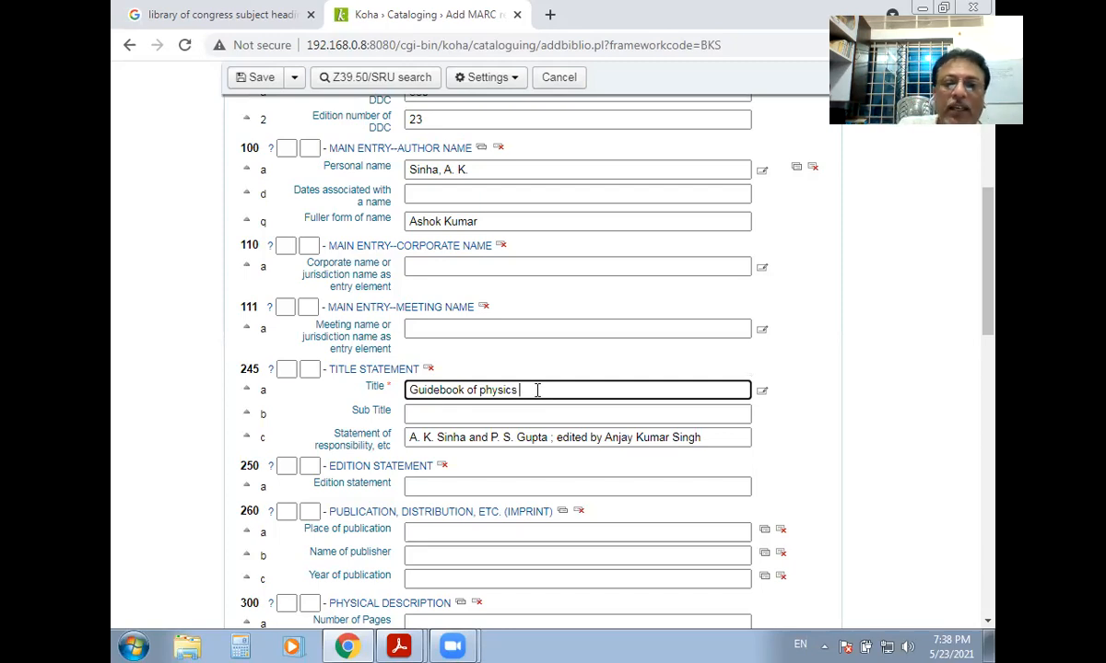
text(/)
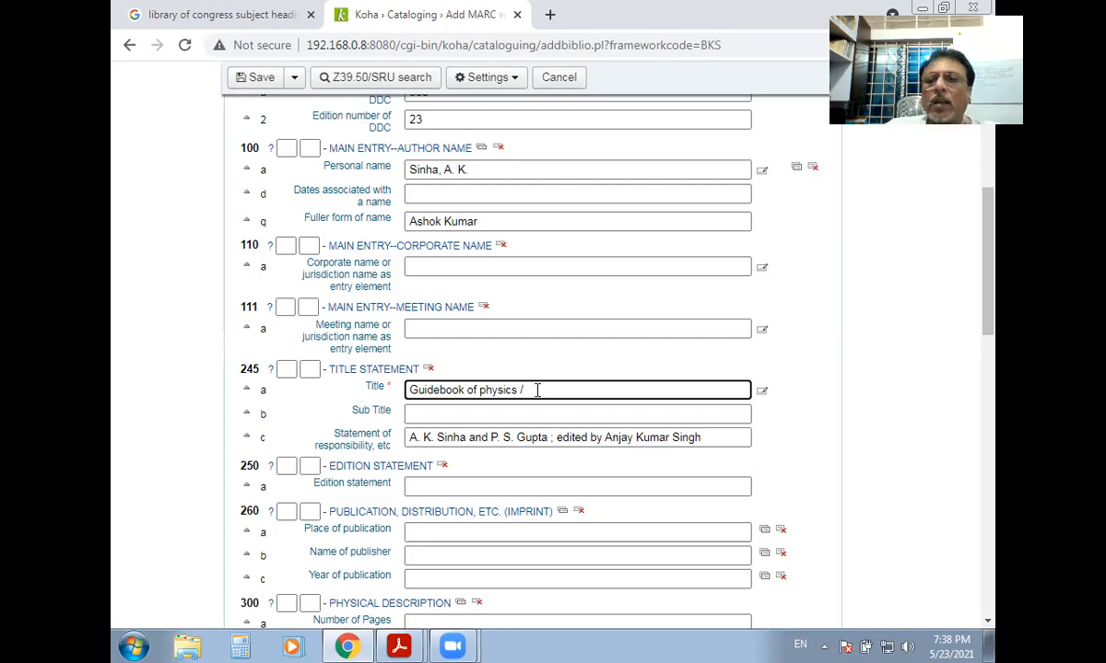
click(685, 319)
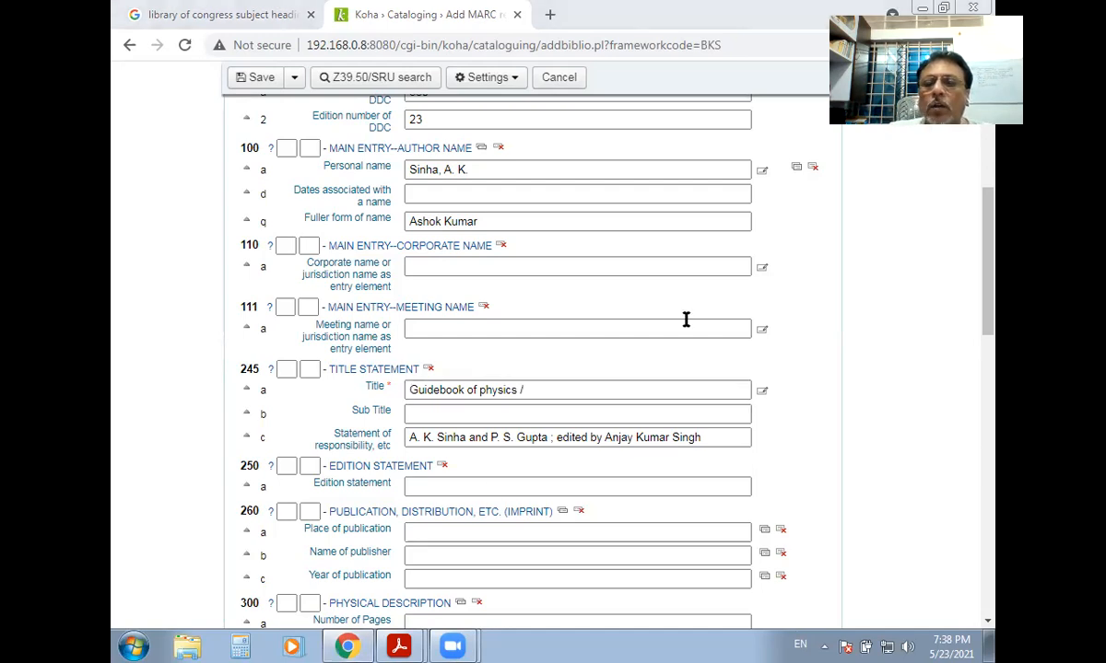
click(541, 390)
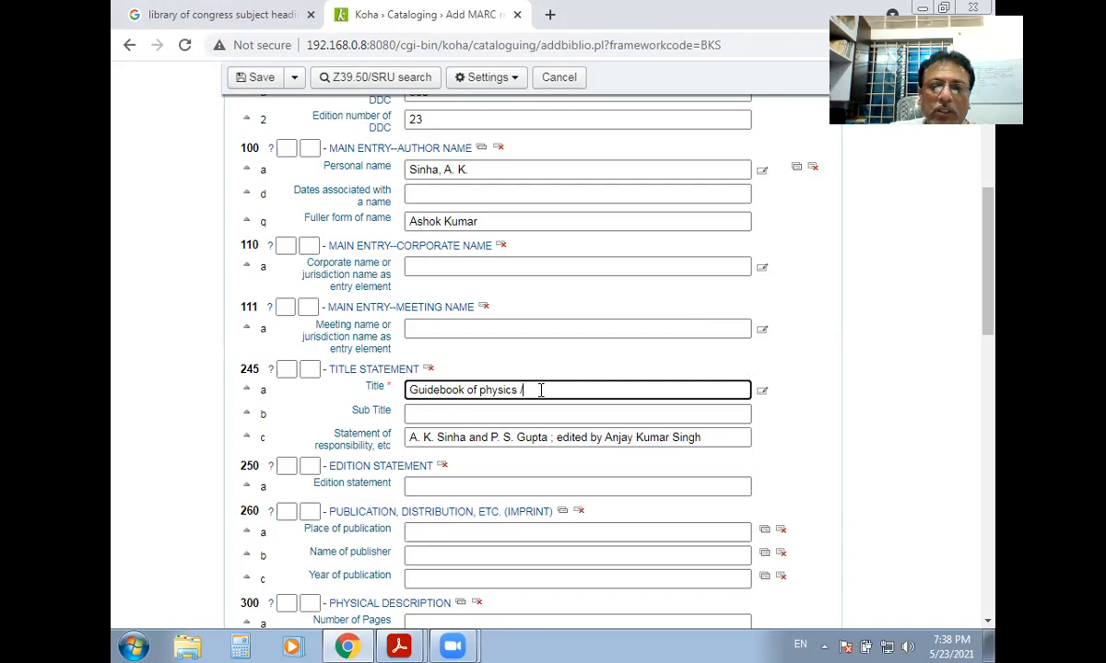
click(425, 414)
text(sound /)
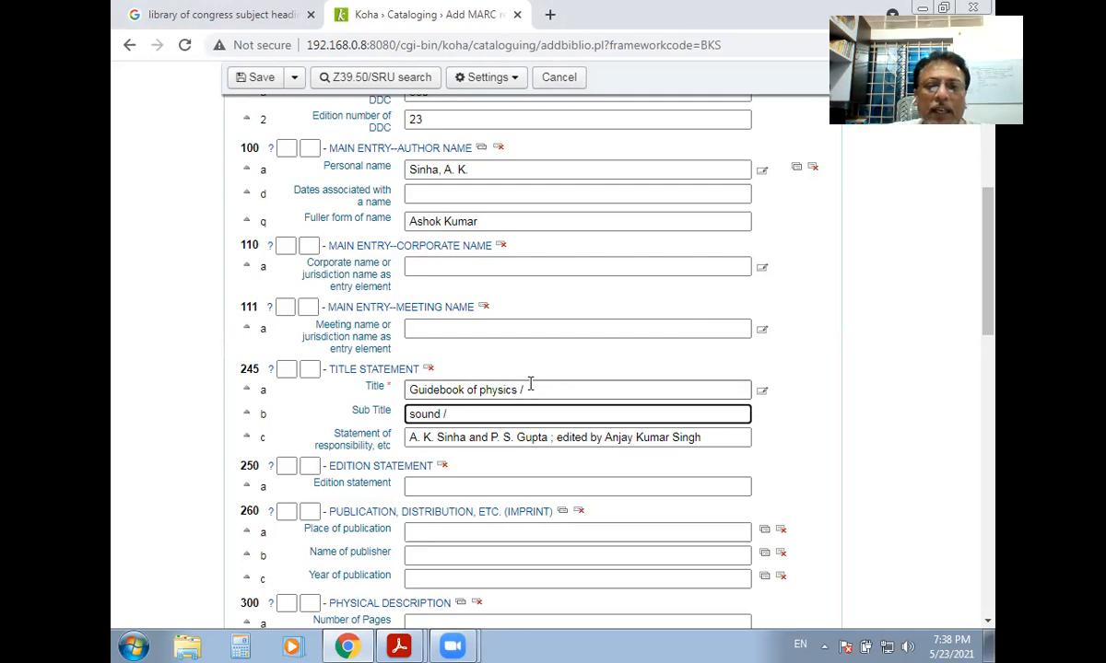
click(617, 385)
key(BackSpace)
text(:)
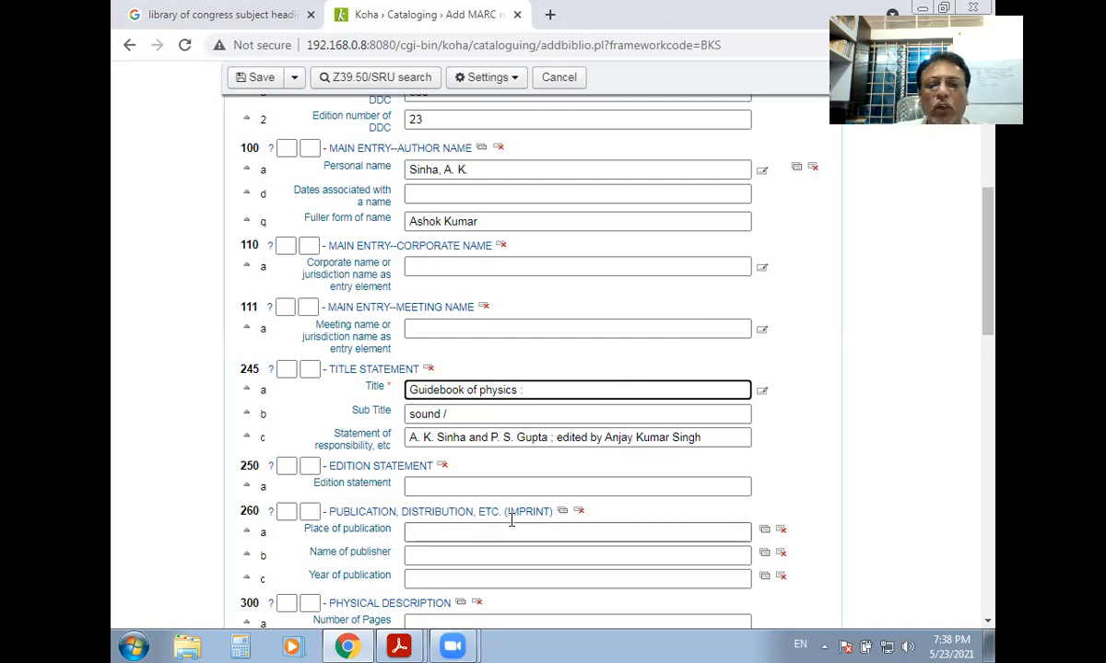
double_click(551, 439)
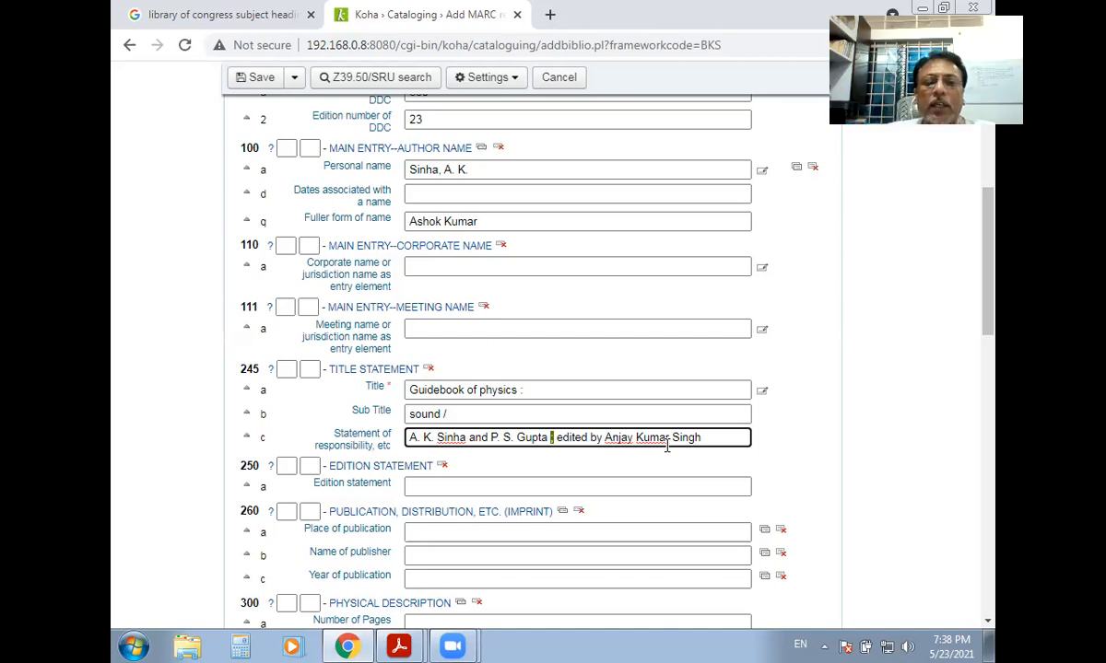
click(411, 440)
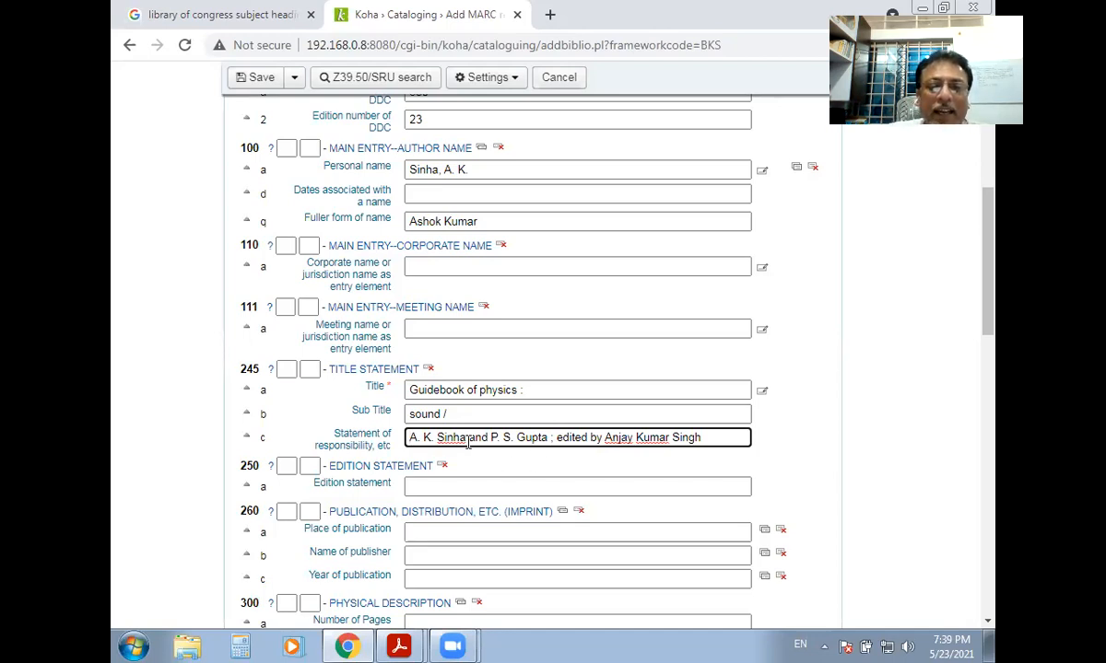
drag(469, 440, 486, 440)
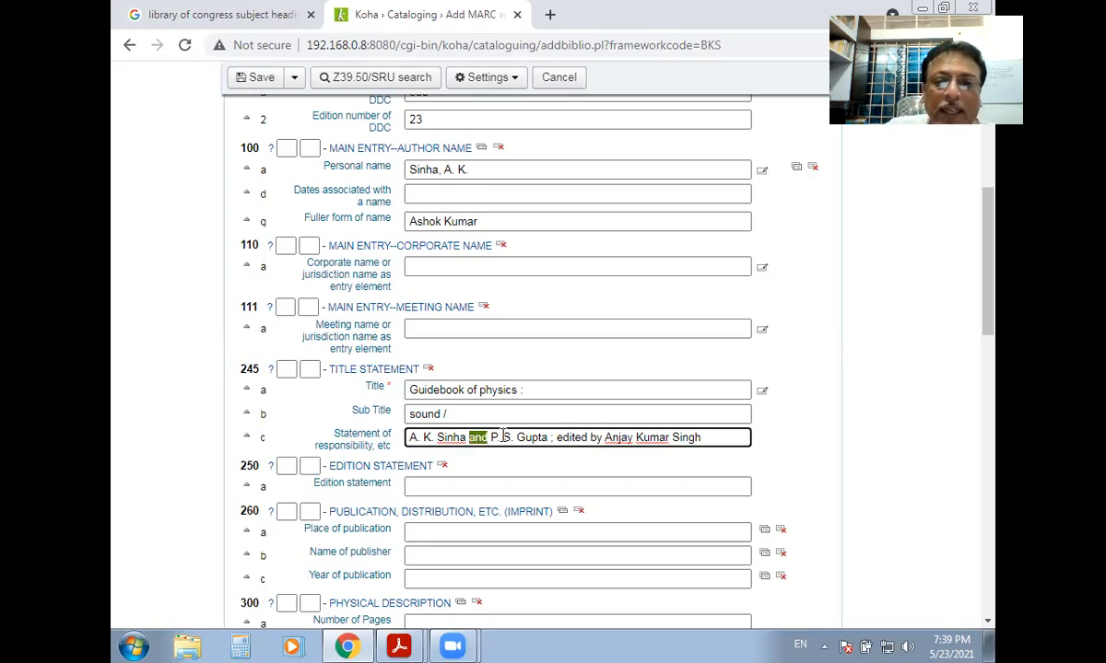
click(679, 457)
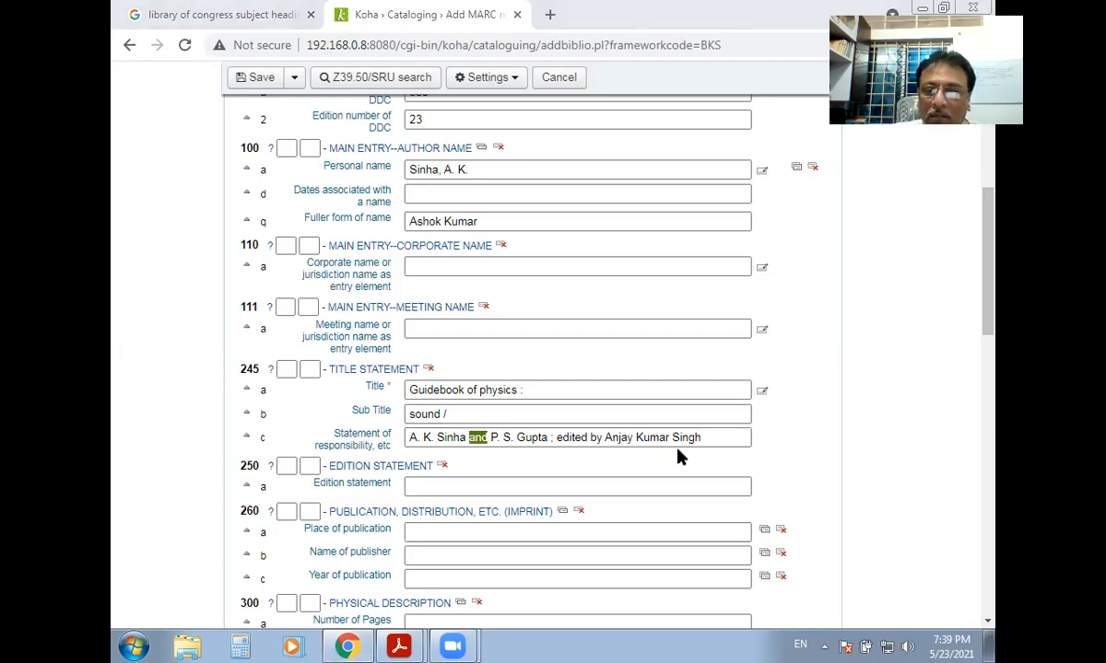